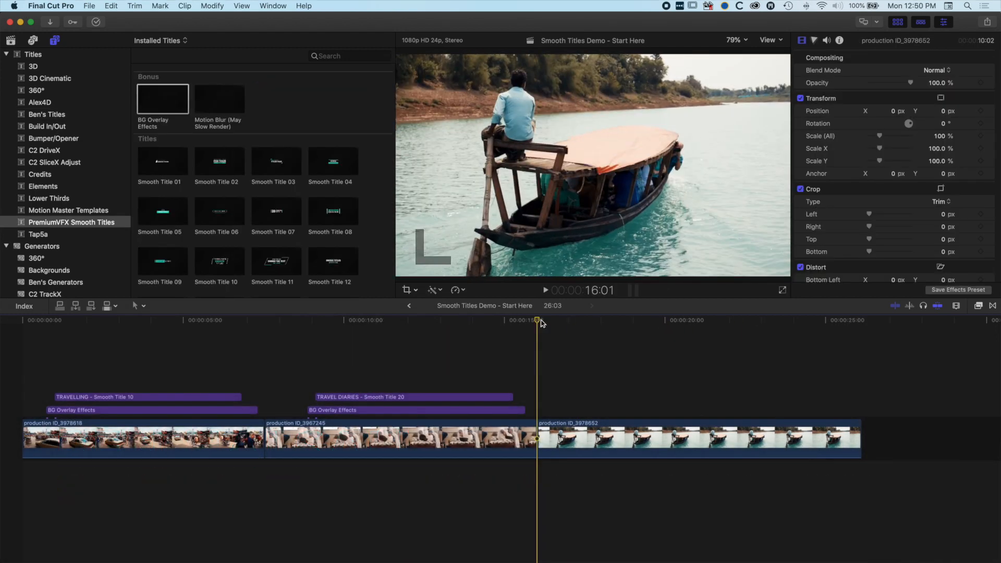
Switch to Motion and play back the finished Reveal-in Title project to examine its animation
key("super+Tab")
key("super+Tab")
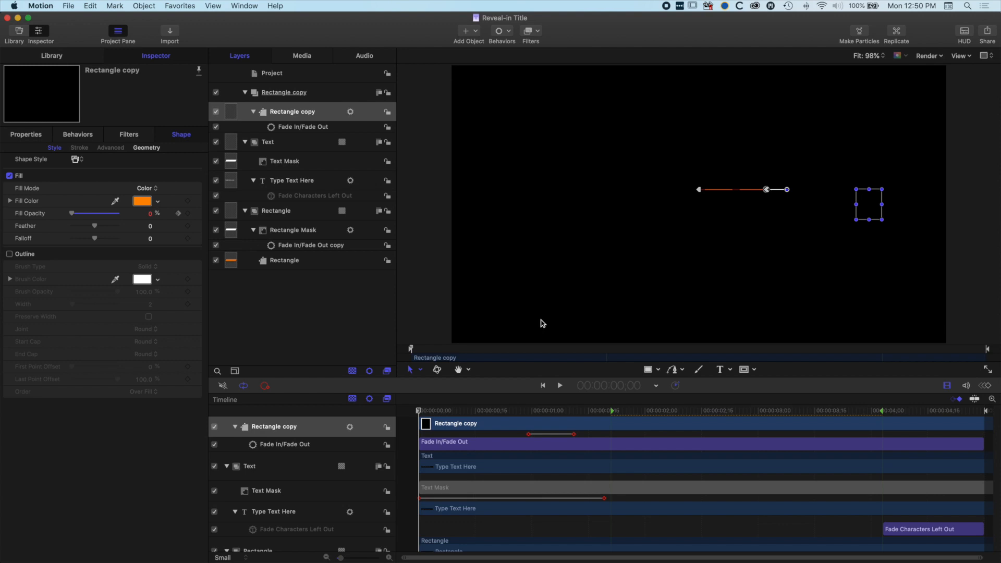
key("space")
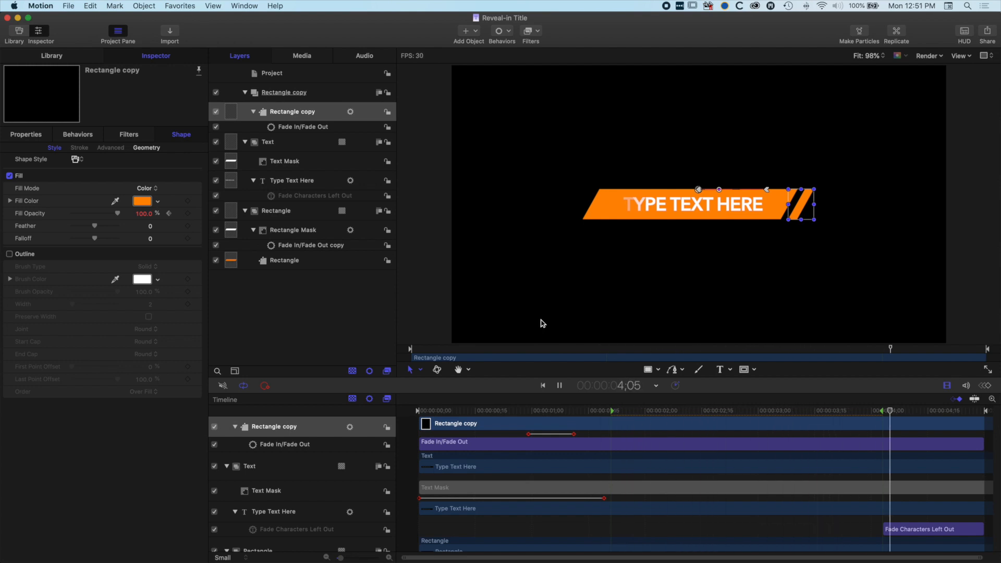
key("space")
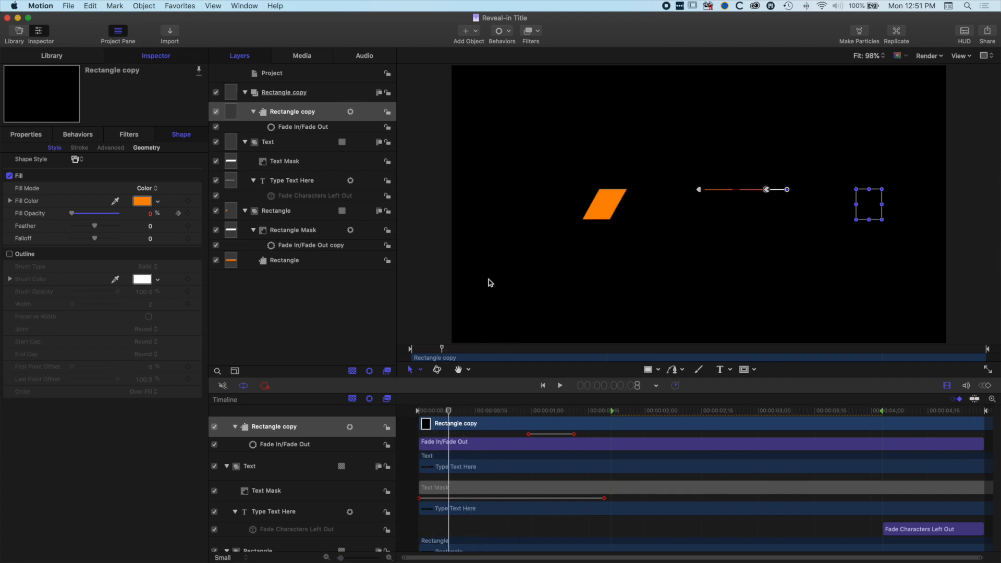
Create a new blank Final Cut Title project with the Broadcast HD 1080 preset and a duration of 5 seconds
left_click(70, 6)
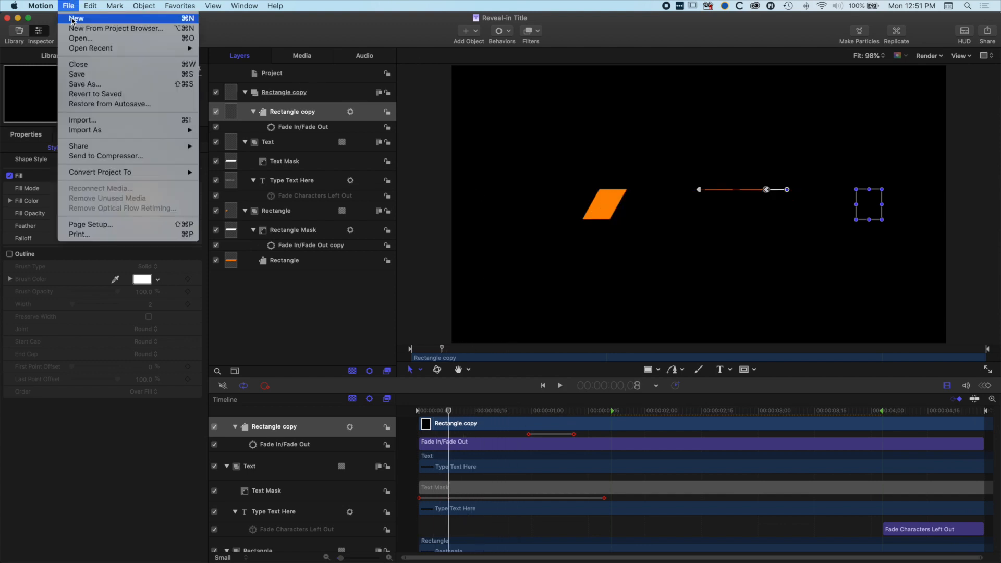
left_click(73, 19)
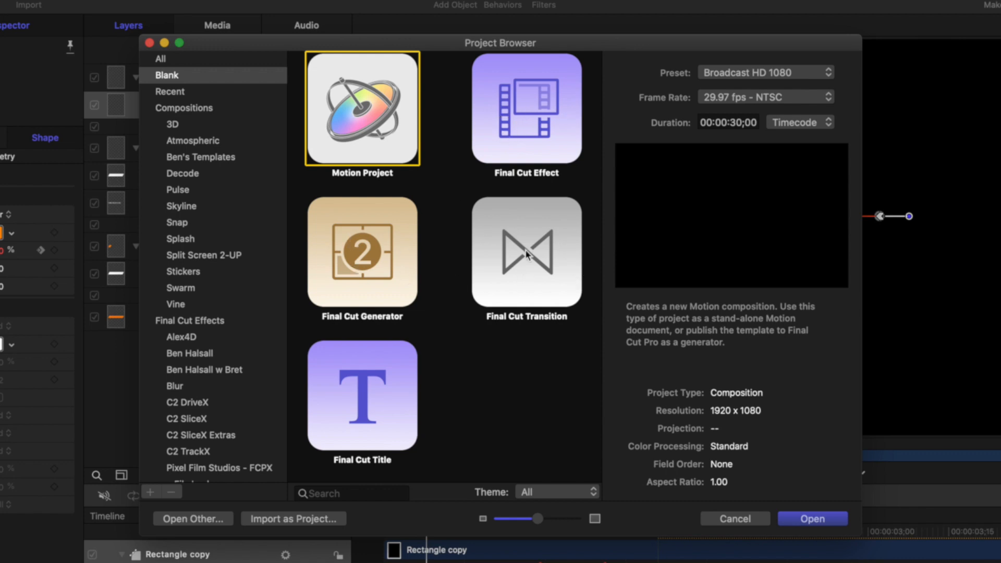
left_click(360, 410)
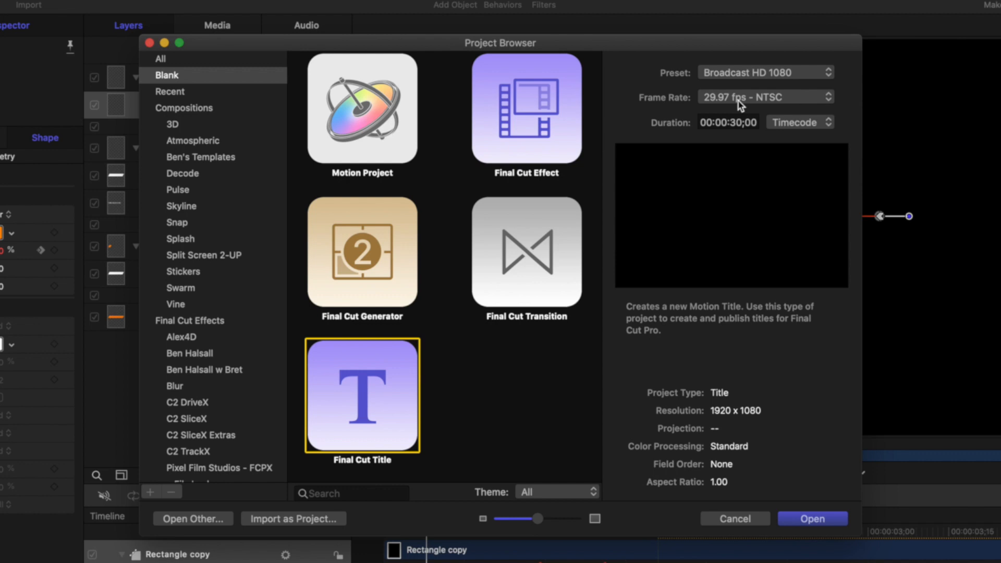
left_click(743, 76)
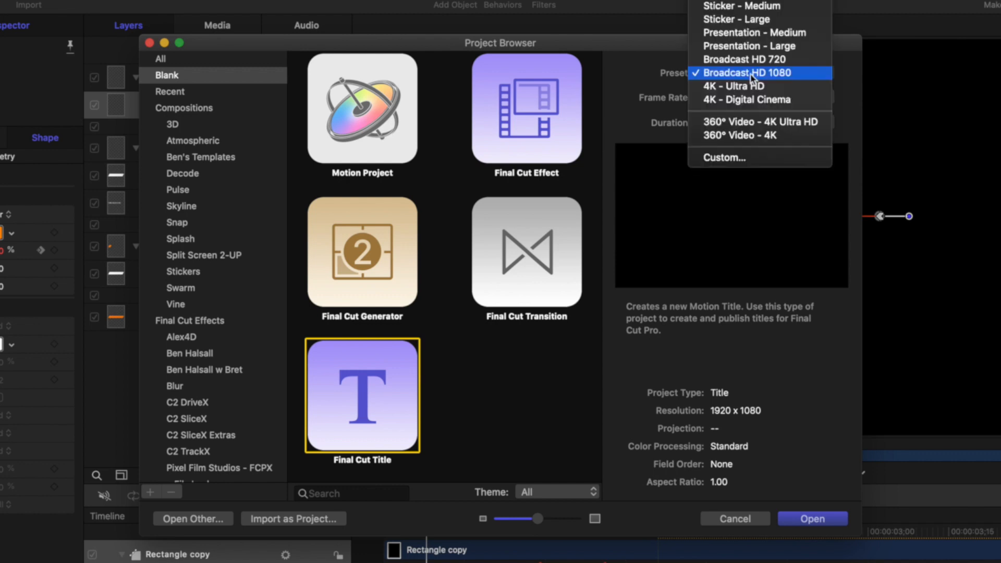
left_click(769, 78)
left_click_drag(698, 122, 779, 122)
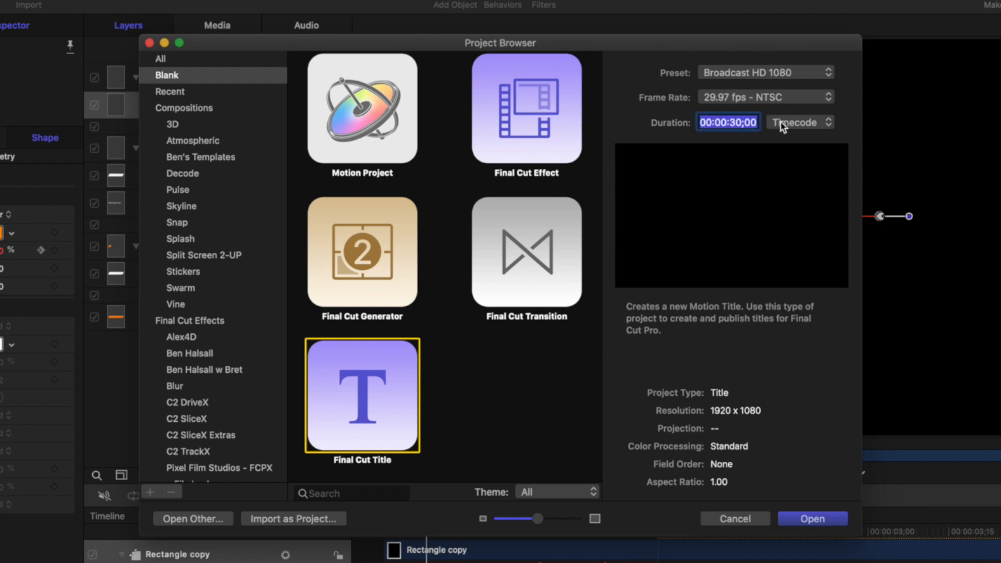
type("5")
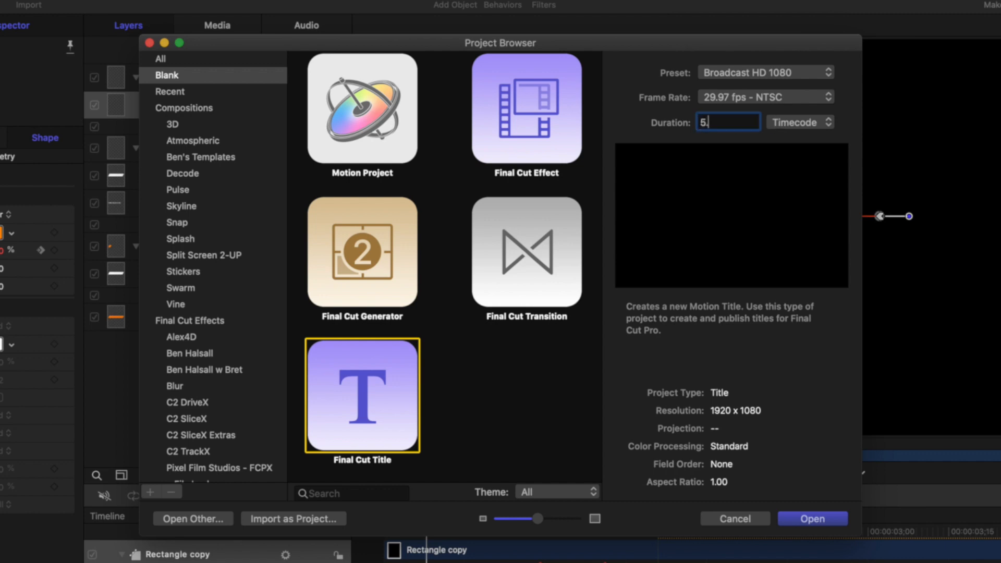
type(".")
key("Tab")
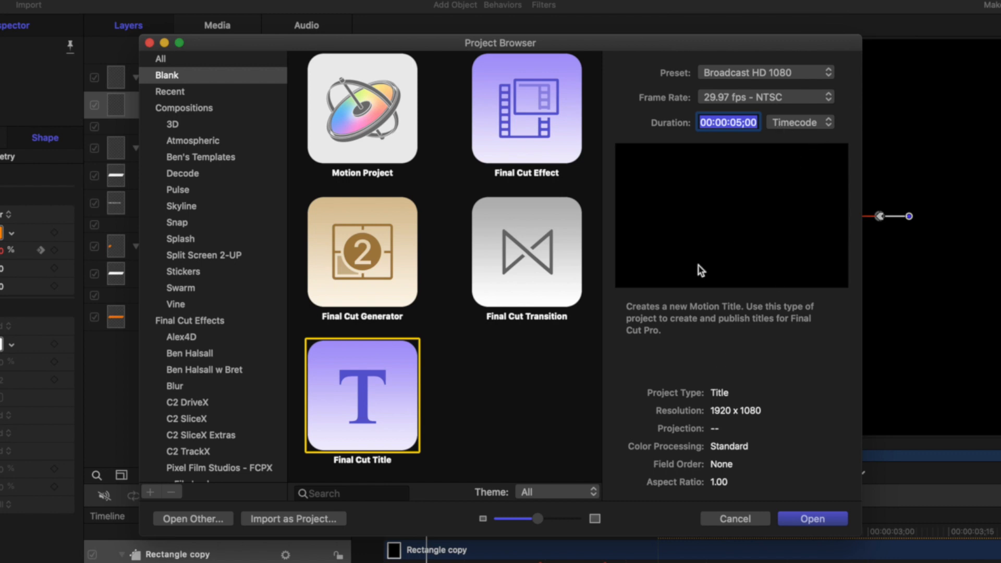
left_click(826, 522)
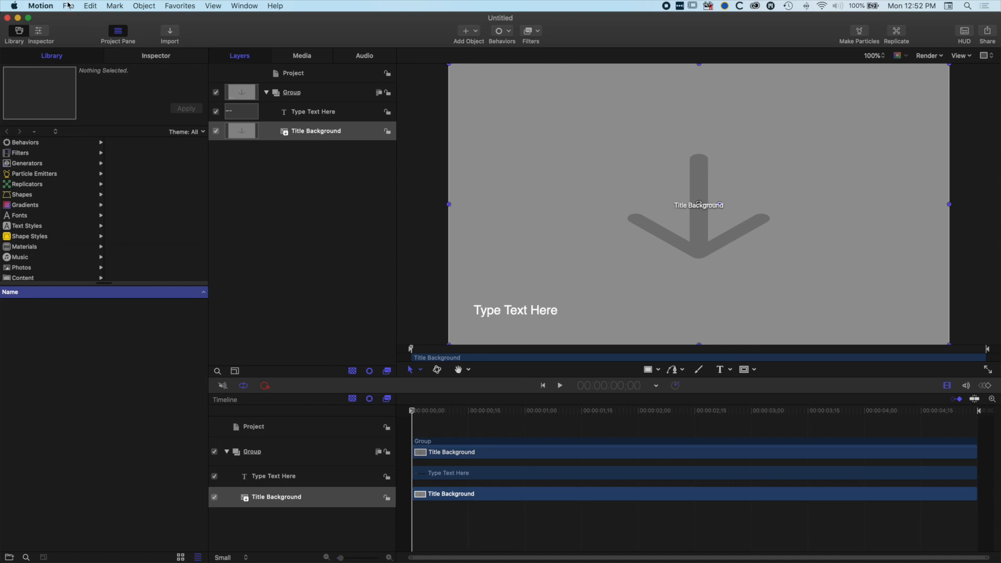
Save and publish the project as the template "Smooth Title New" in the category Ben's Titles
left_click(68, 6)
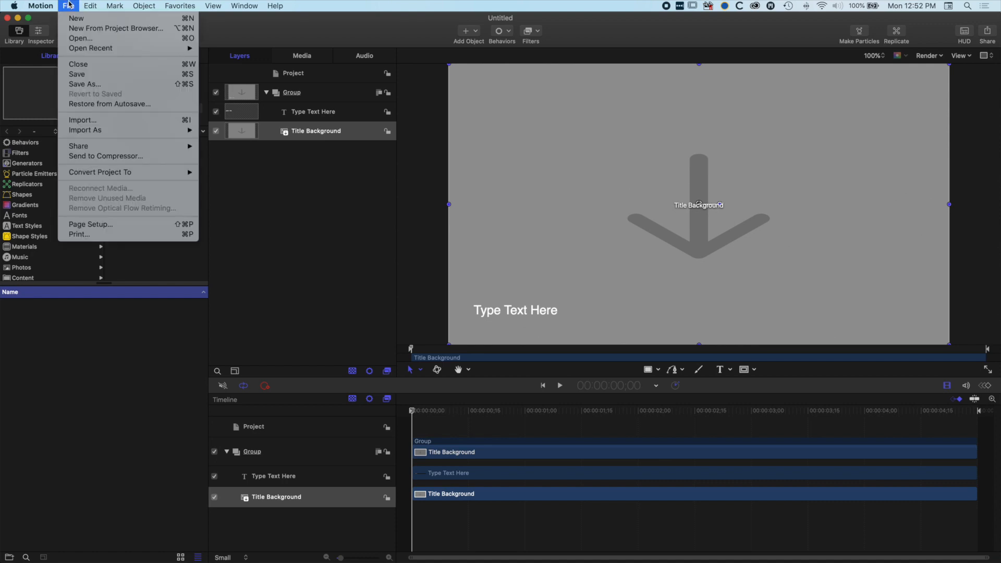
left_click(85, 86)
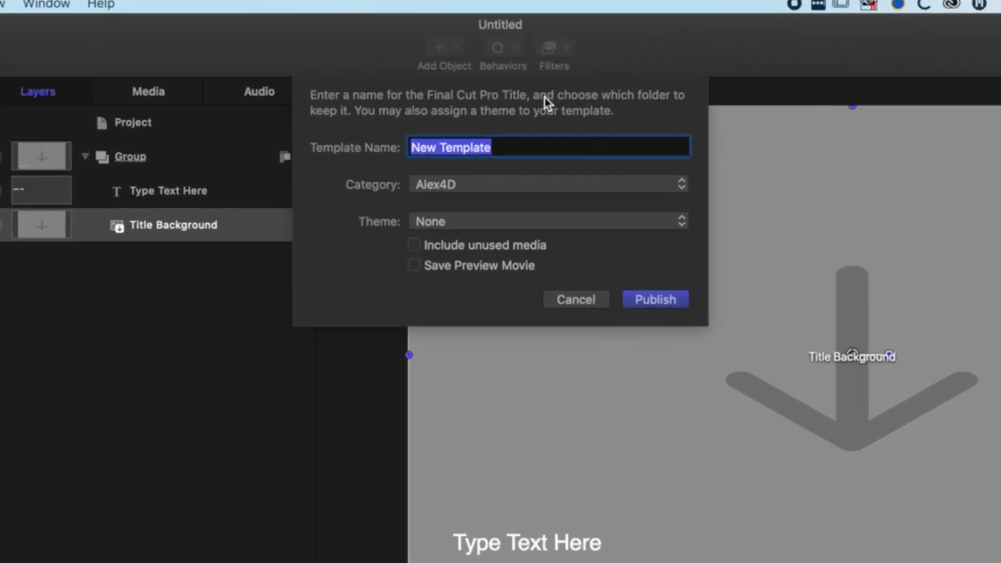
left_click(444, 185)
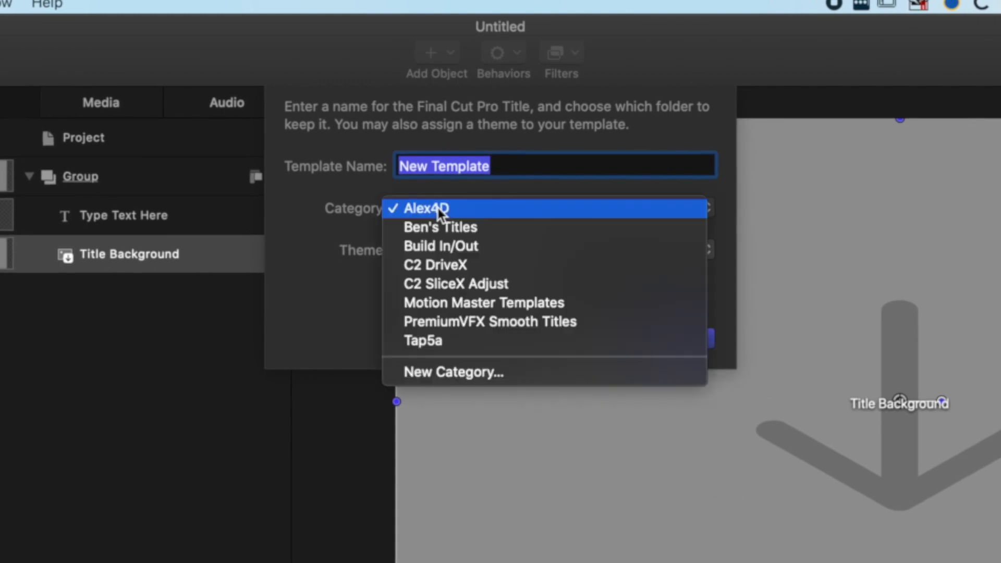
left_click(449, 228)
key("BackSpace")
type("Smooth ")
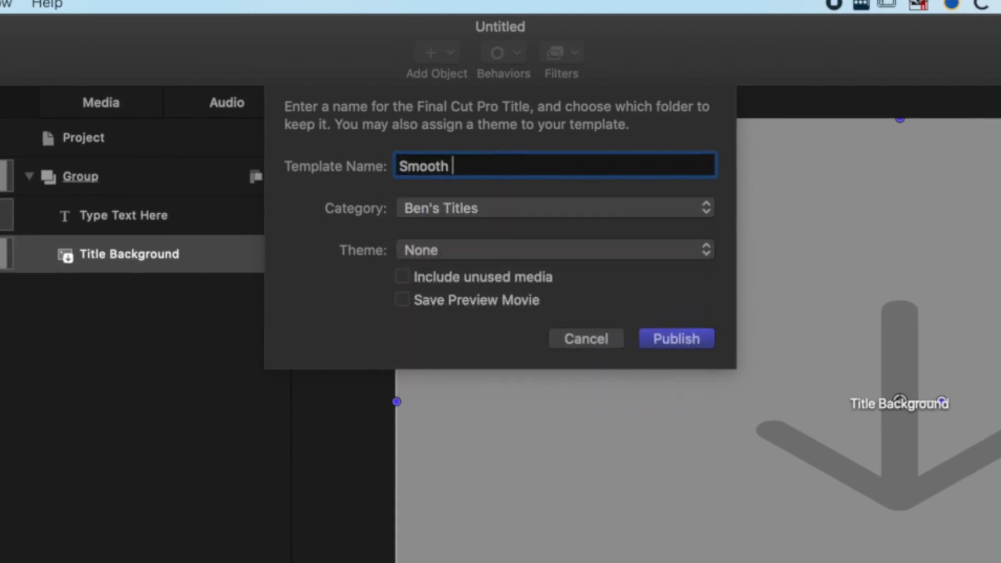
type("Title New")
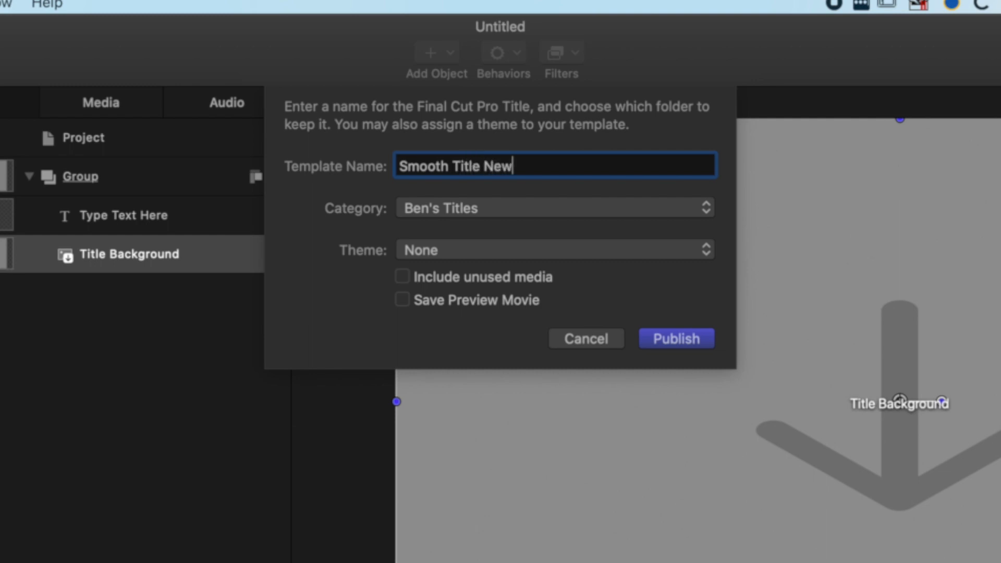
left_click(434, 249)
left_click(319, 260)
left_click(695, 339)
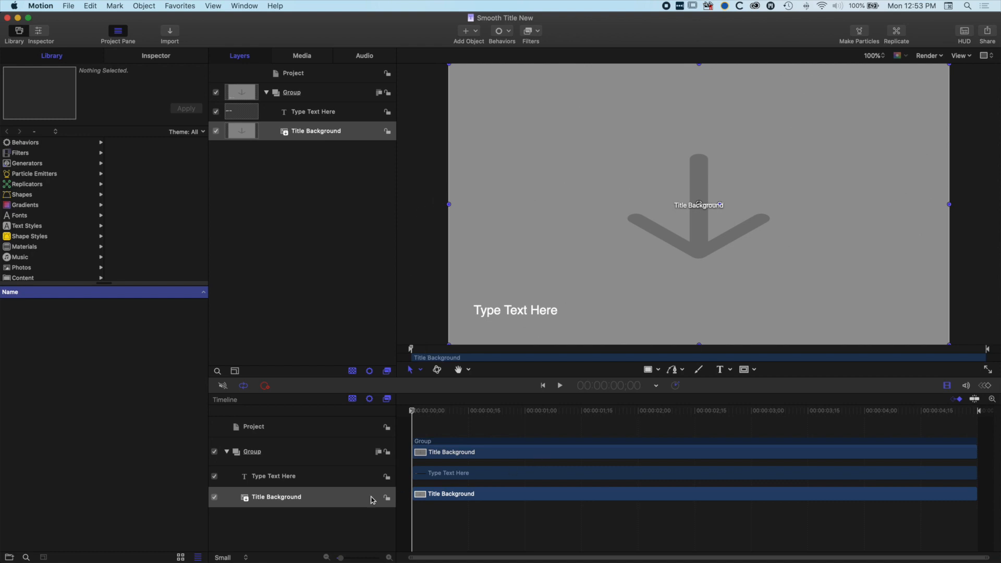
Delete the Title Background layer from the group
left_click(324, 501)
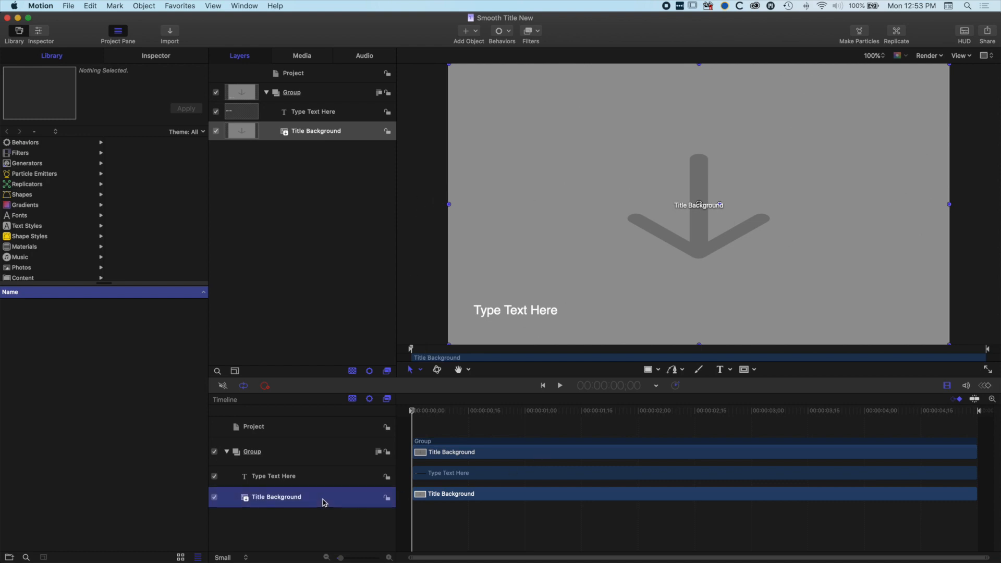
key("Delete")
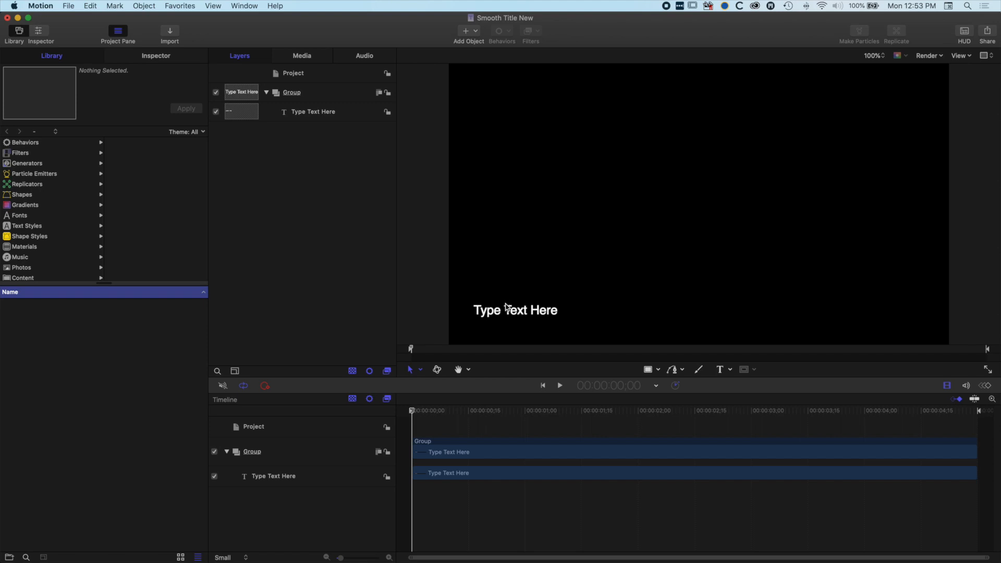
Move the placeholder text up to around mid-height of the canvas and narrow its text box to about 700 px
left_click(461, 477)
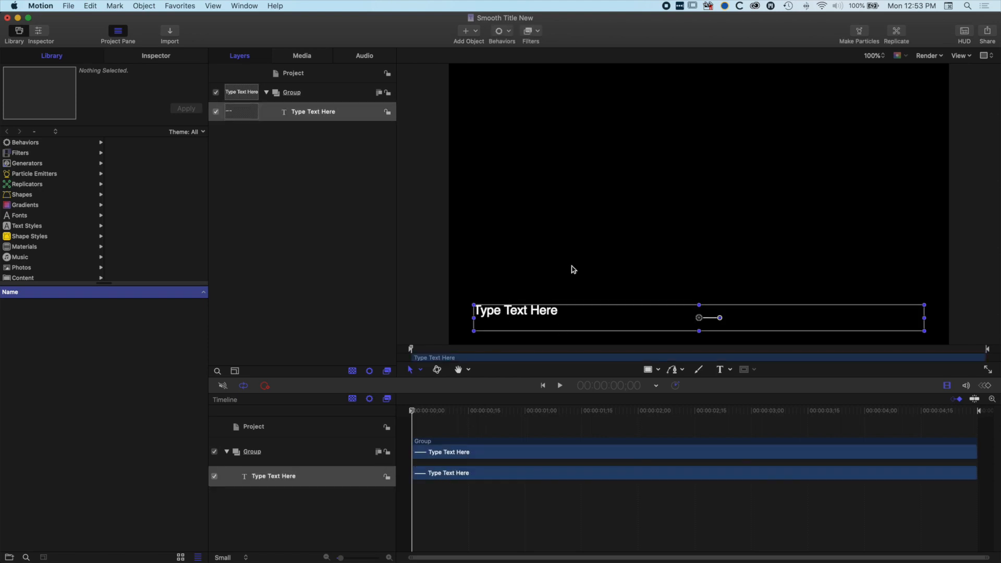
left_click_drag(514, 312, 560, 182)
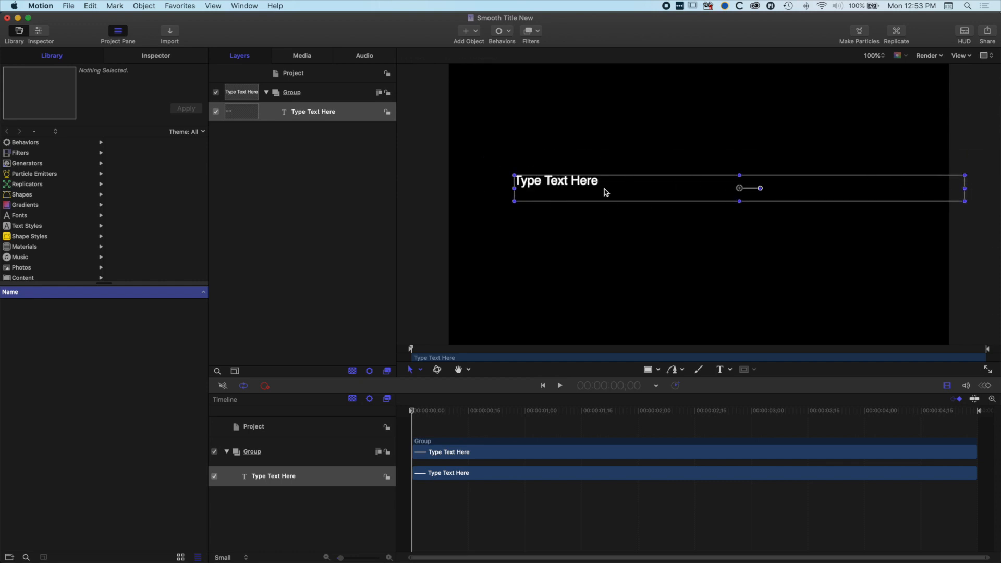
left_click_drag(565, 181, 543, 177)
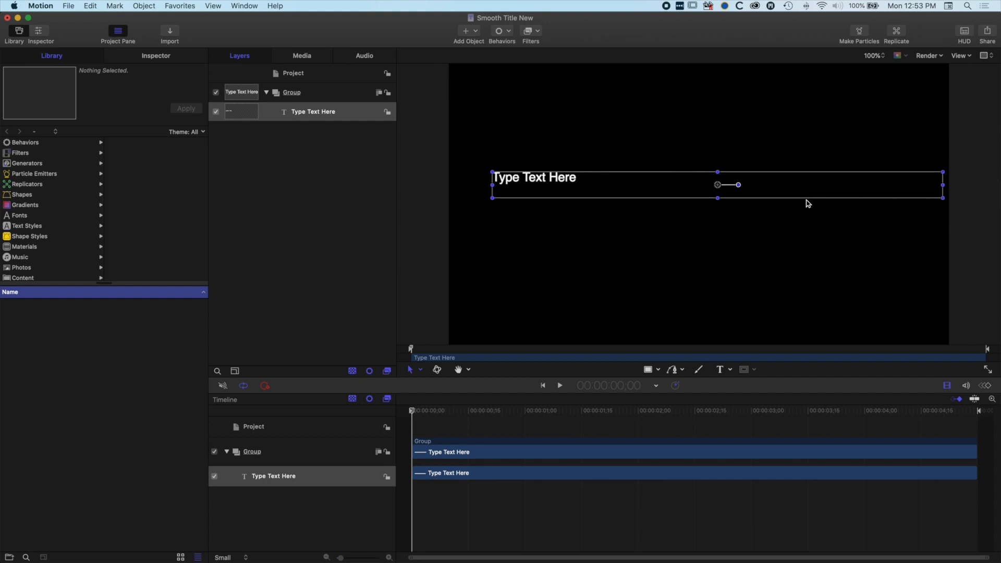
double_click(558, 178)
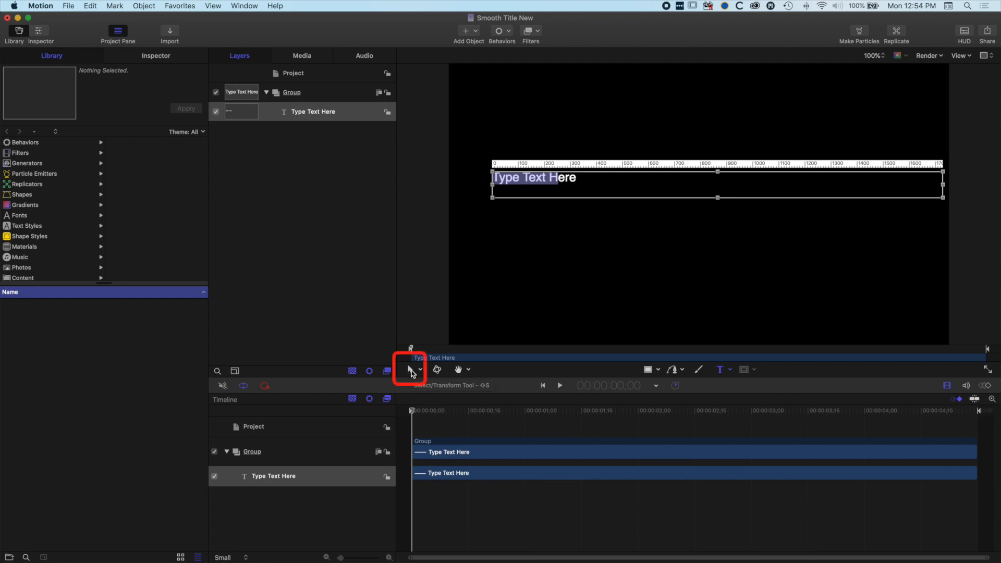
left_click_drag(943, 199, 676, 195)
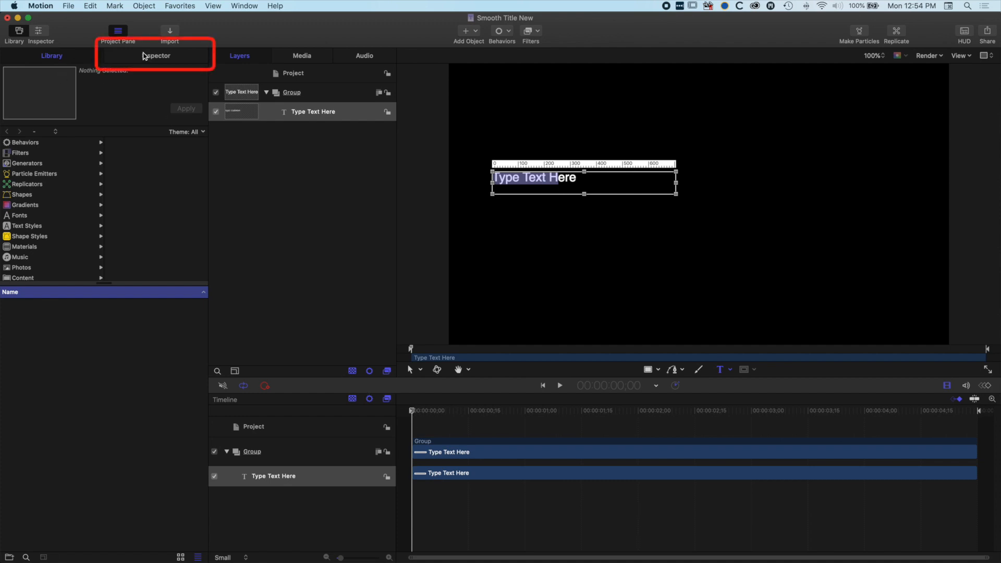
Apply the 2D text style BOLD to the entire placeholder text
left_click(154, 56)
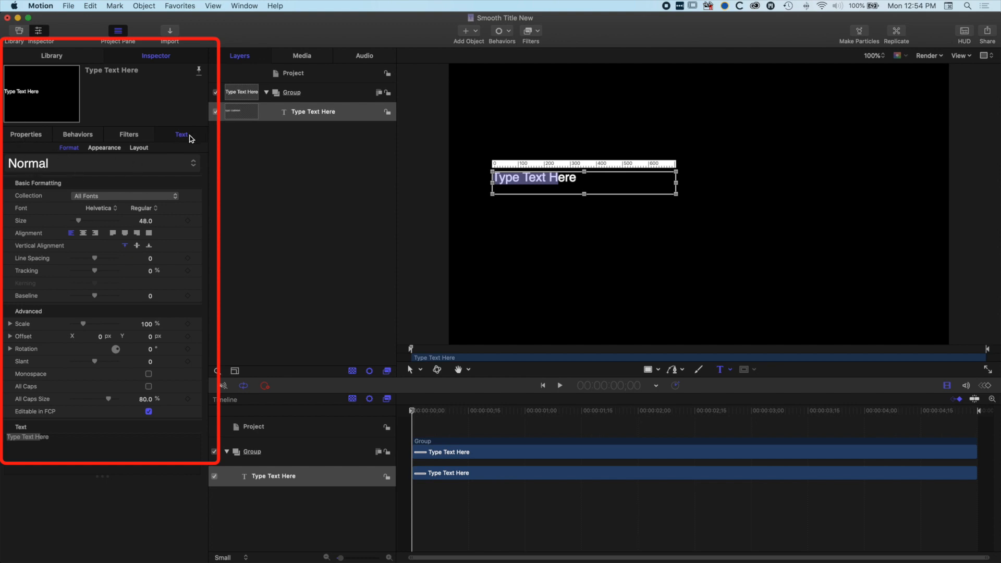
left_click(71, 163)
mouse_move(81, 201)
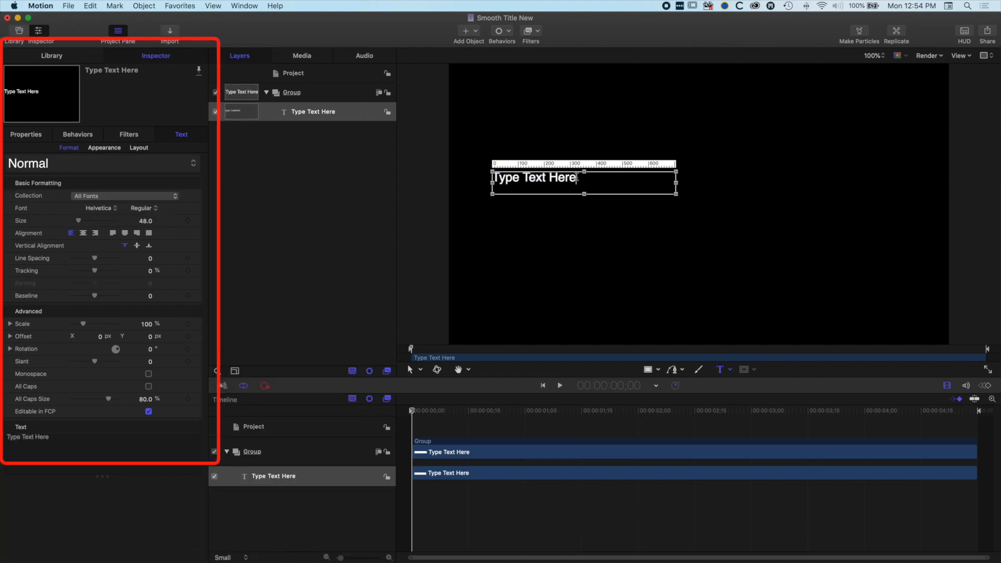
left_click_drag(579, 178, 478, 179)
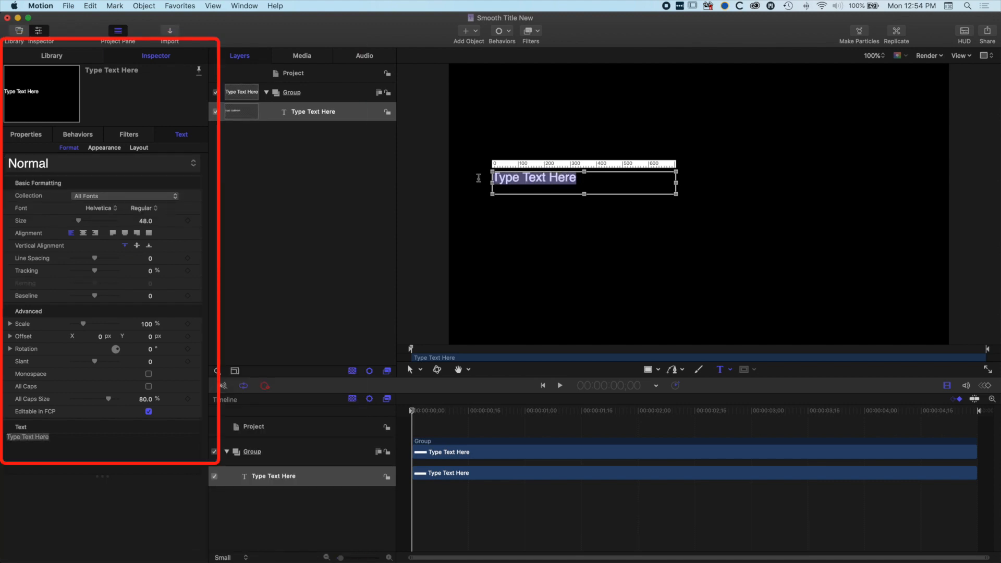
left_click(62, 163)
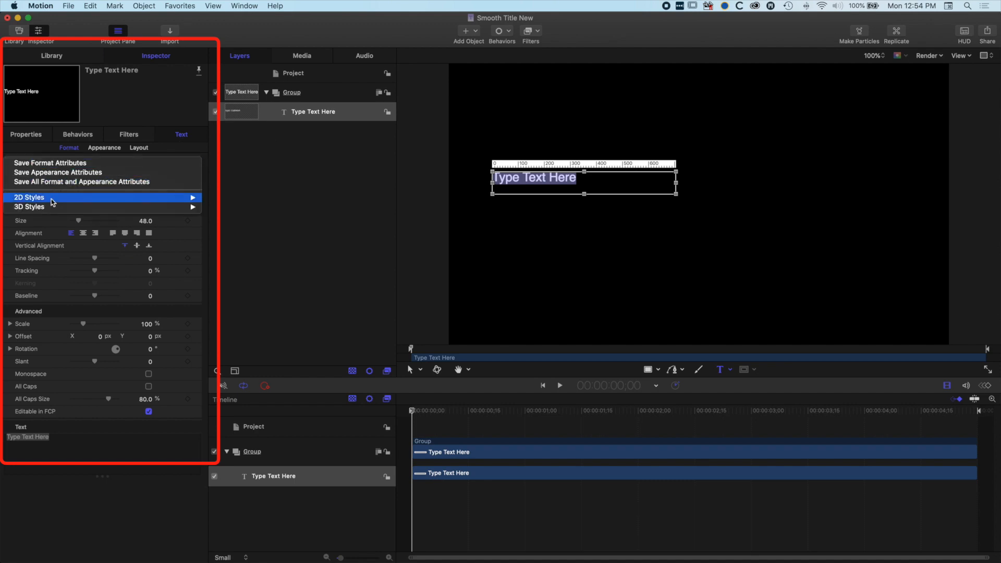
mouse_move(45, 197)
left_click(245, 228)
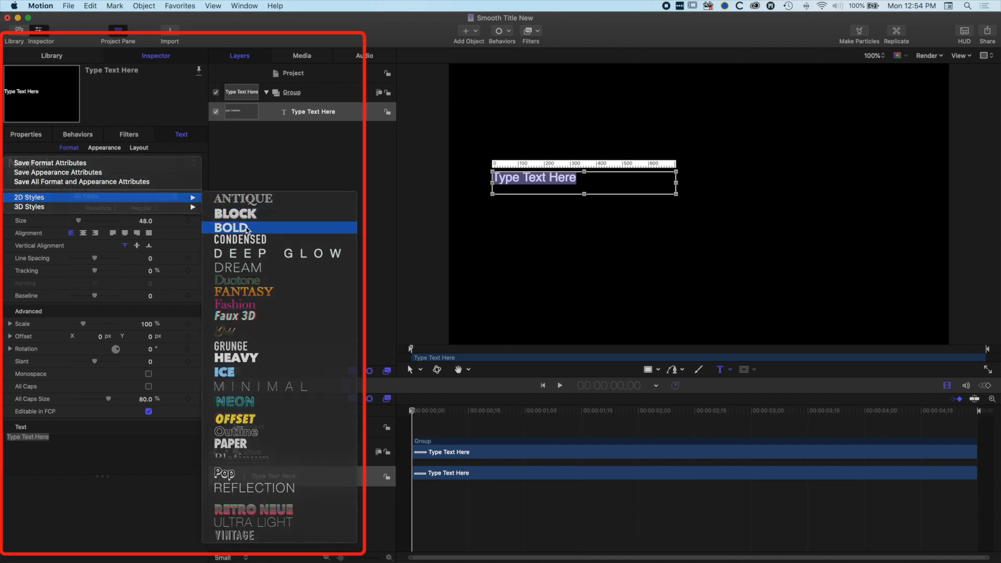
Set the text's font weight to Demi Bold, its size to 87 and its tracking to 1.53%
left_click(147, 208)
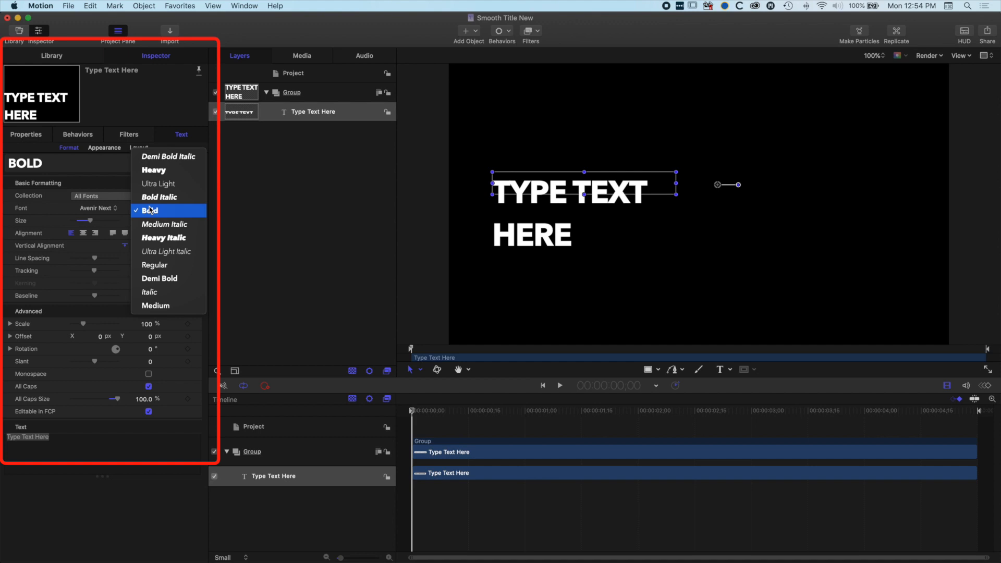
left_click(163, 279)
left_click_drag(91, 223, 88, 223)
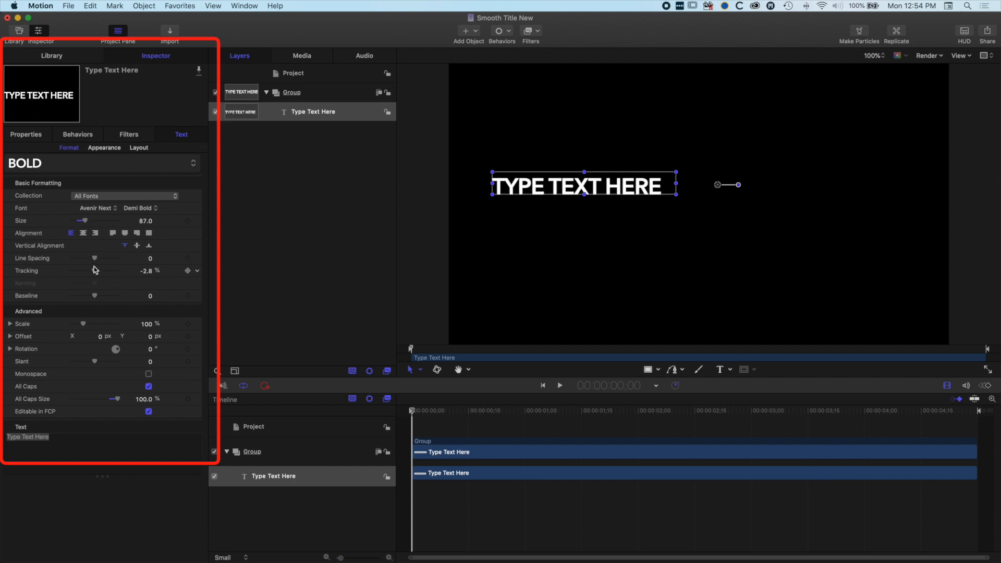
left_click_drag(95, 272, 96, 272)
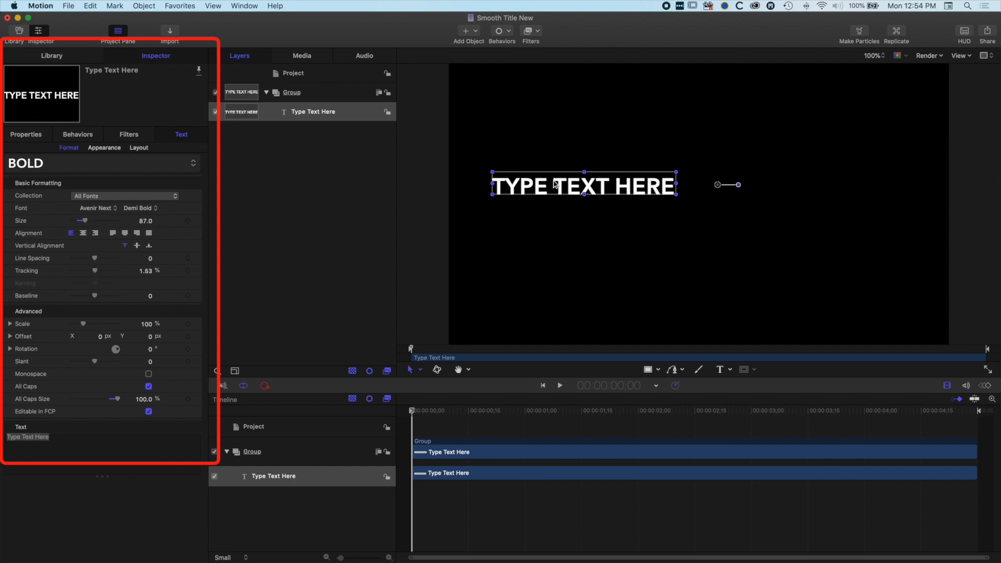
Move the title text towards the canvas centre and set its anchor point to X 0 and Y 0
left_click_drag(565, 184, 646, 185)
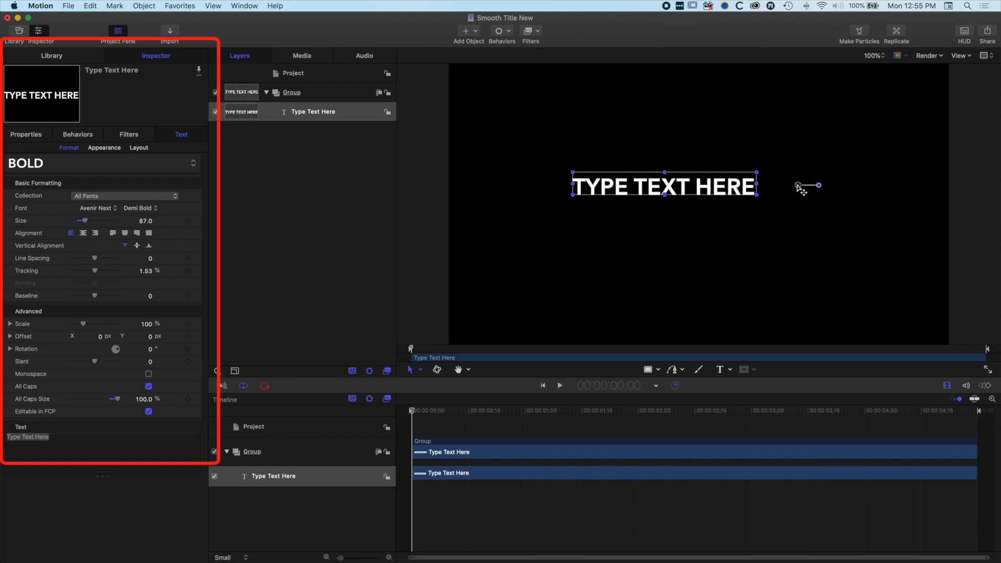
left_click(26, 134)
left_click_drag(95, 218, 78, 219)
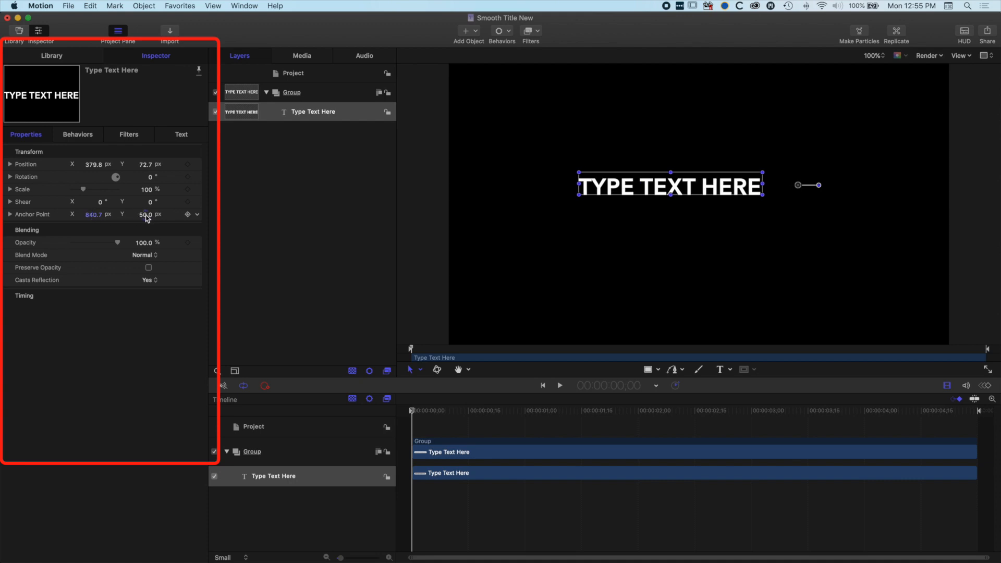
left_click(96, 215)
type("0")
key("Return")
left_click(144, 215)
type("0")
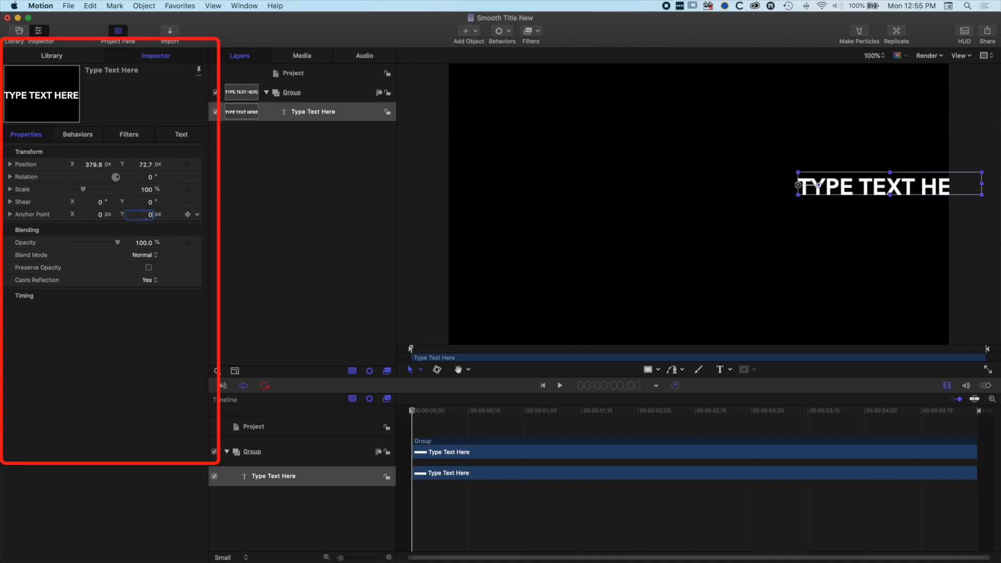
Centre the title text on the canvas, at about X -348 px and Y -44 px
key("Return")
left_click_drag(823, 175, 676, 196)
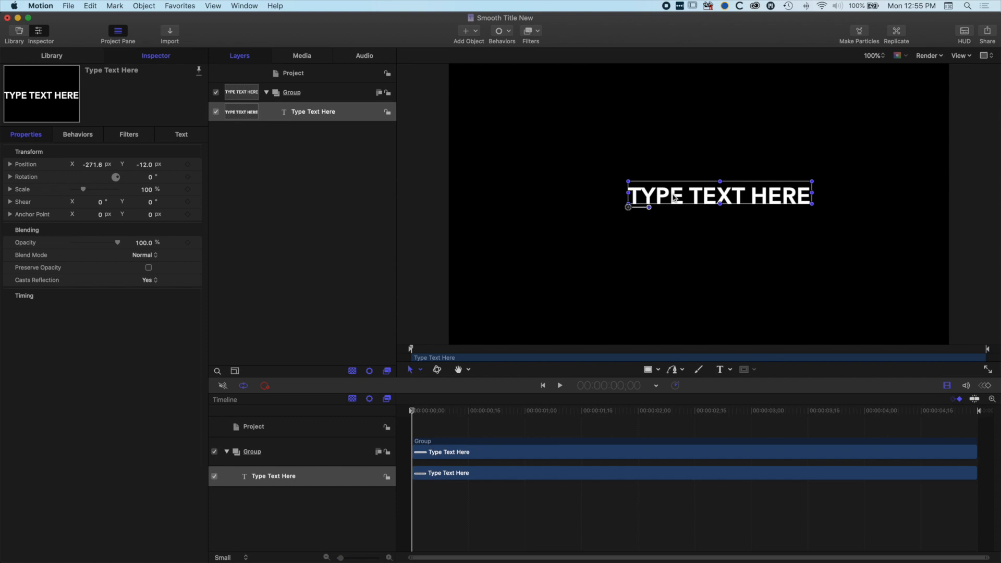
left_click_drag(683, 199, 664, 208)
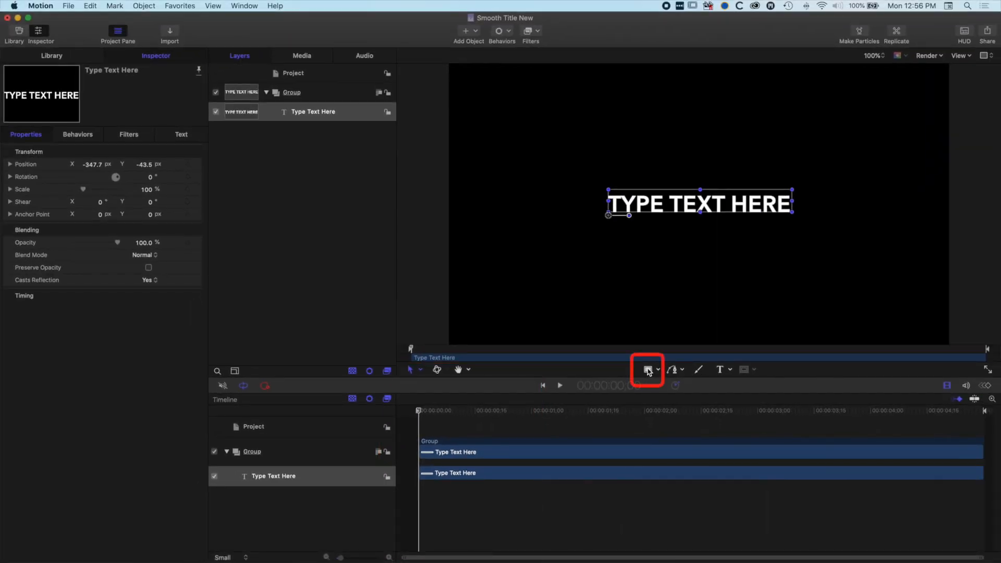
Draw a rectangle about 844 px wide that covers the title text with a margin on all sides
left_click(648, 370)
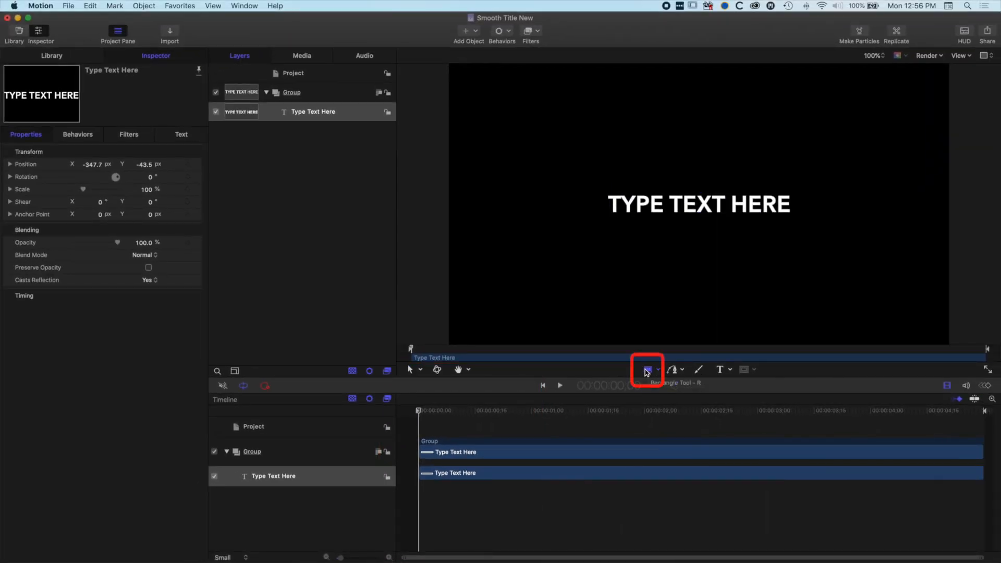
left_click(659, 370)
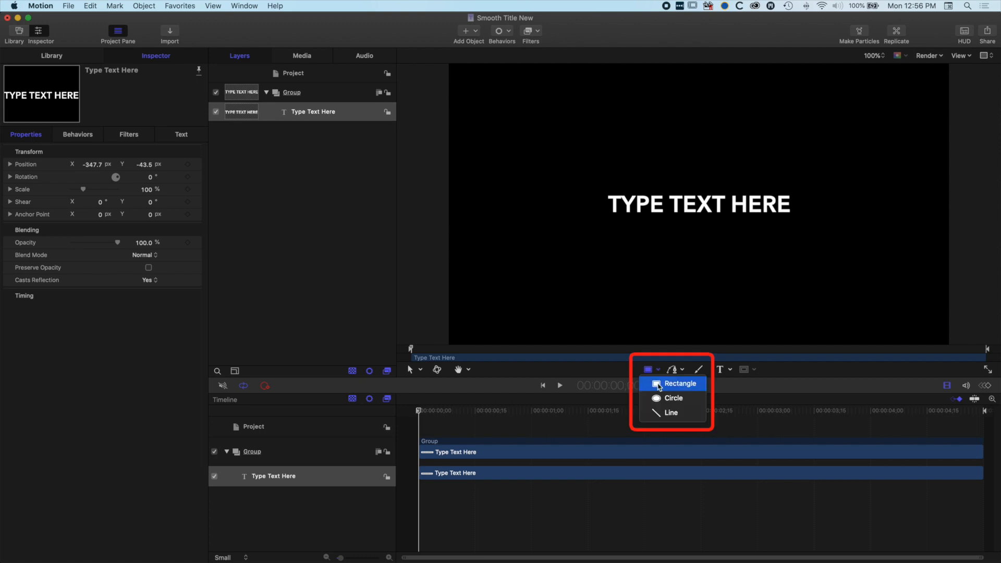
left_click(666, 385)
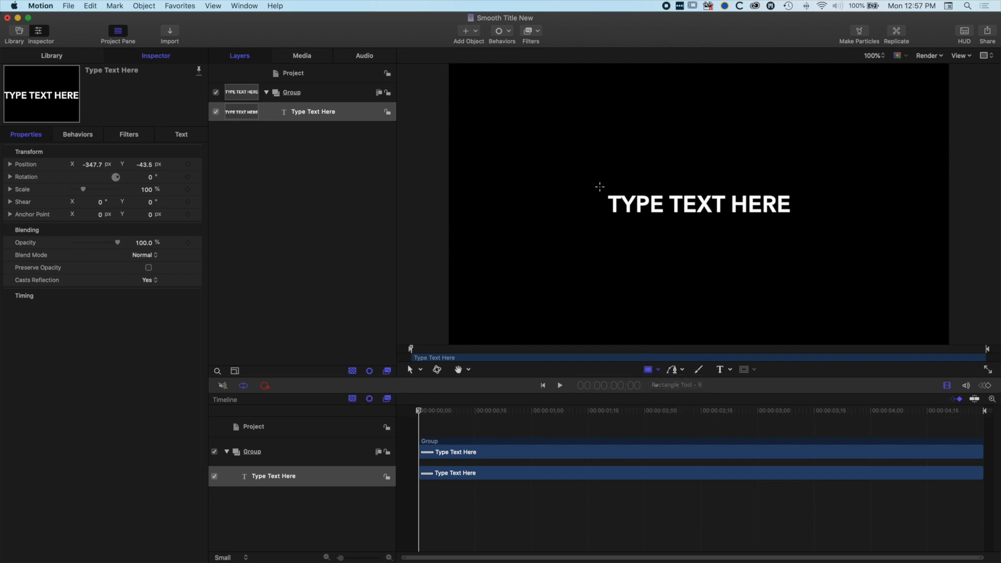
left_click_drag(593, 177, 812, 227)
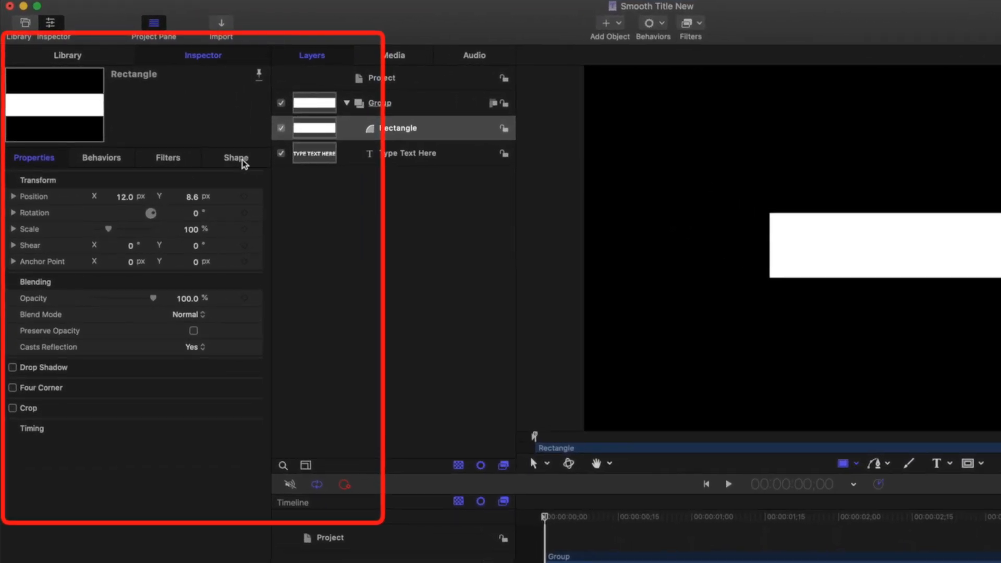
Fill the rectangle with a bright blue and move its layer below the title text layer
left_click(237, 158)
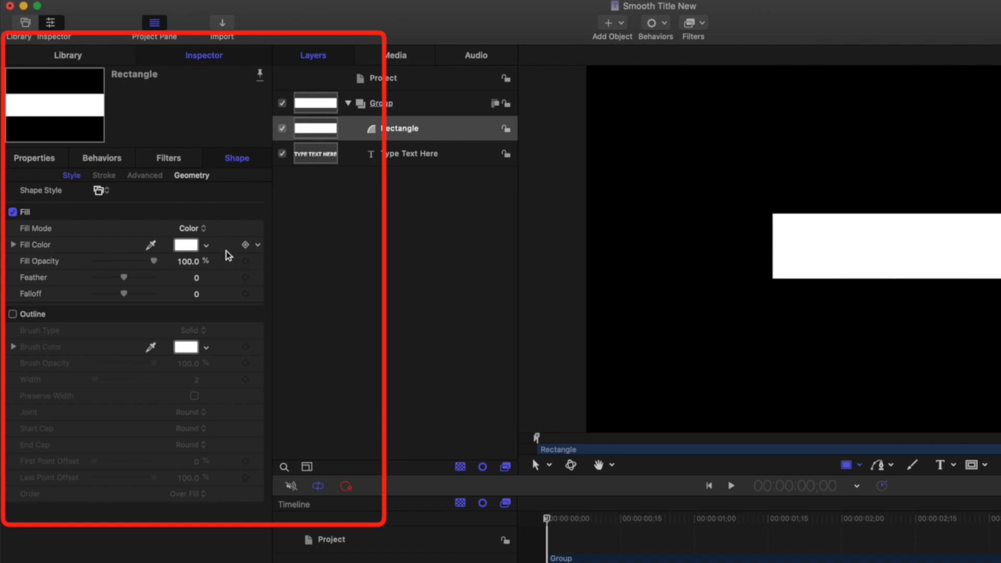
left_click(206, 249)
left_click_drag(208, 245, 259, 326)
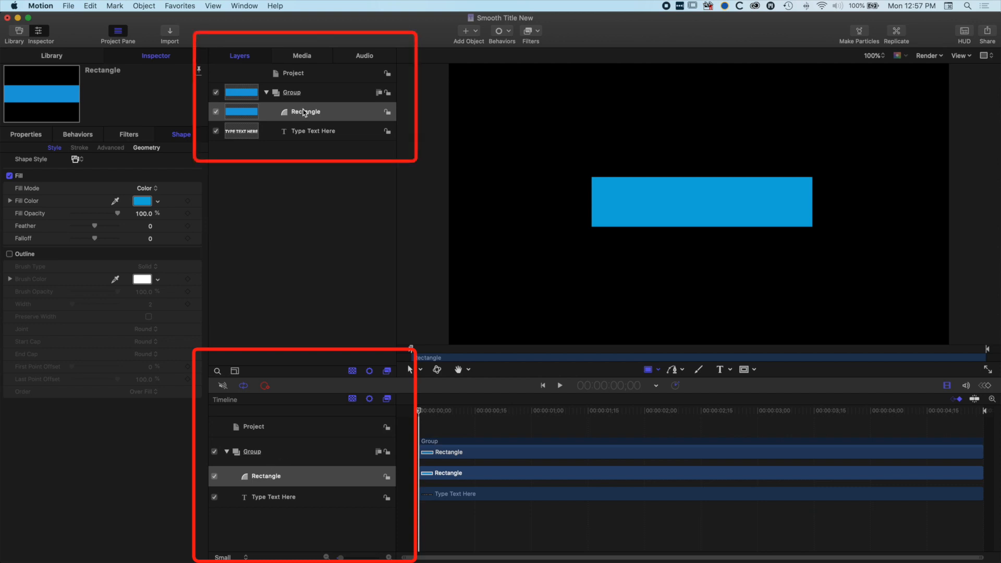
left_click_drag(302, 114, 304, 140)
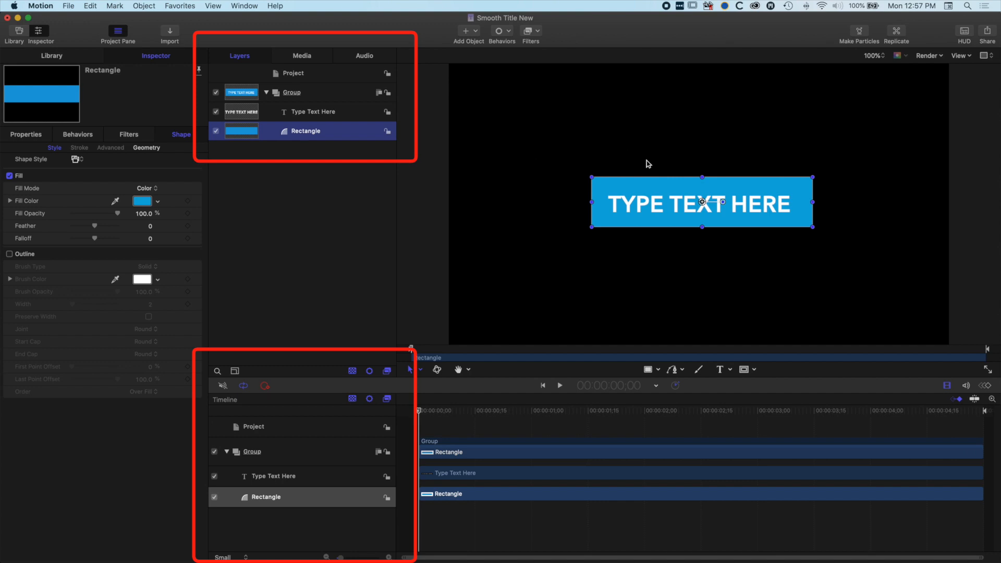
Reduce the blue rectangle's height at its upper and lower edges and centre it around the title text
left_click_drag(701, 176, 701, 184)
left_click_drag(701, 226, 700, 224)
left_click_drag(800, 206, 799, 208)
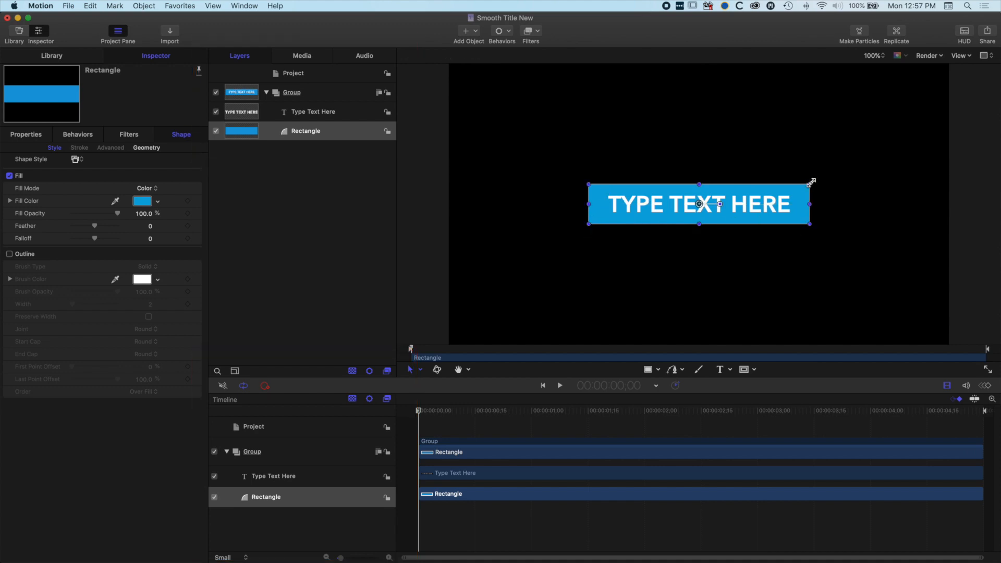
scroll(688, 227, "up", 1)
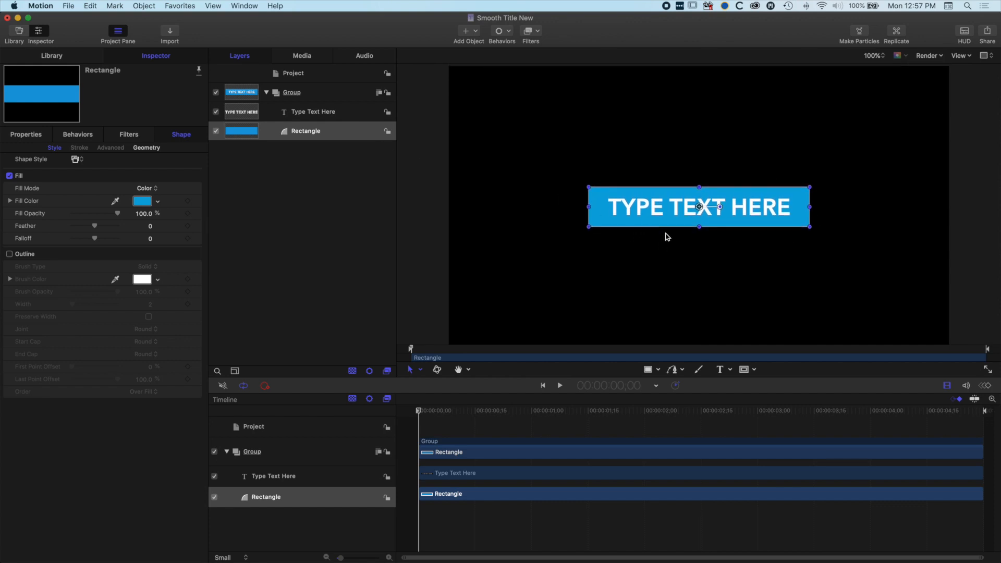
Convert the blue rectangle's geometry to editable control points
left_click(147, 148)
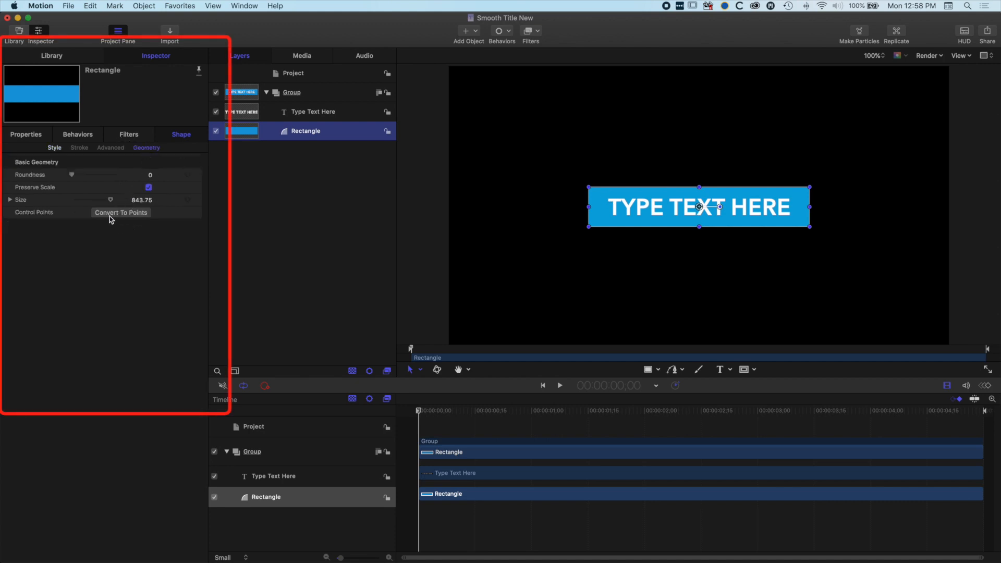
left_click(125, 215)
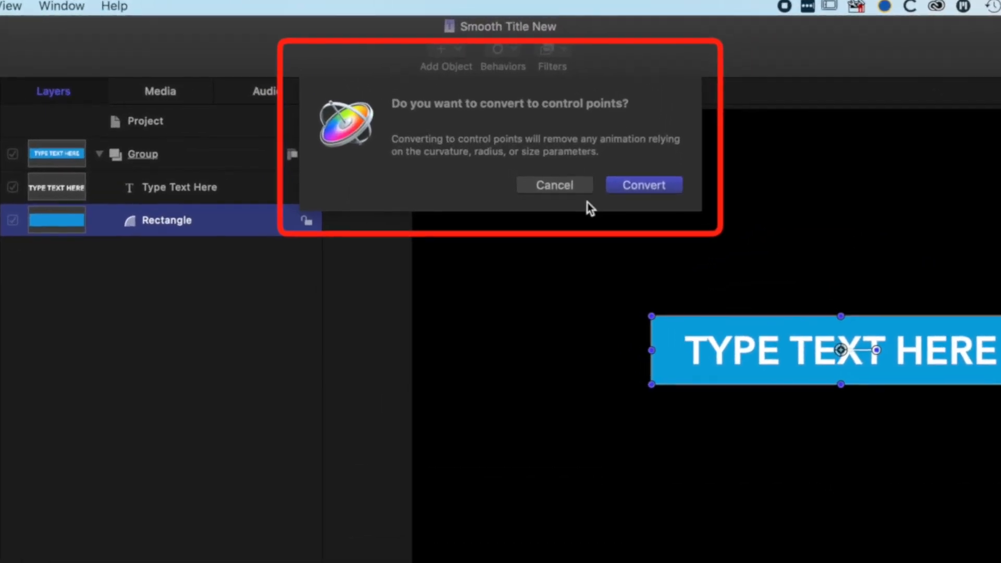
left_click(657, 186)
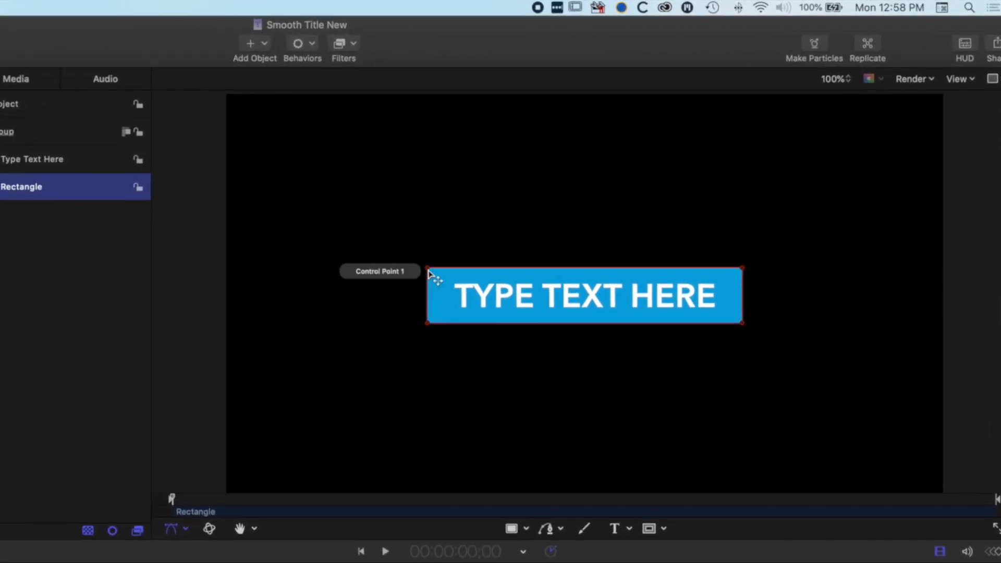
Slant the rectangle into a parallelogram by shifting its two upper control points right to about X -356 and X 488
left_click(428, 269)
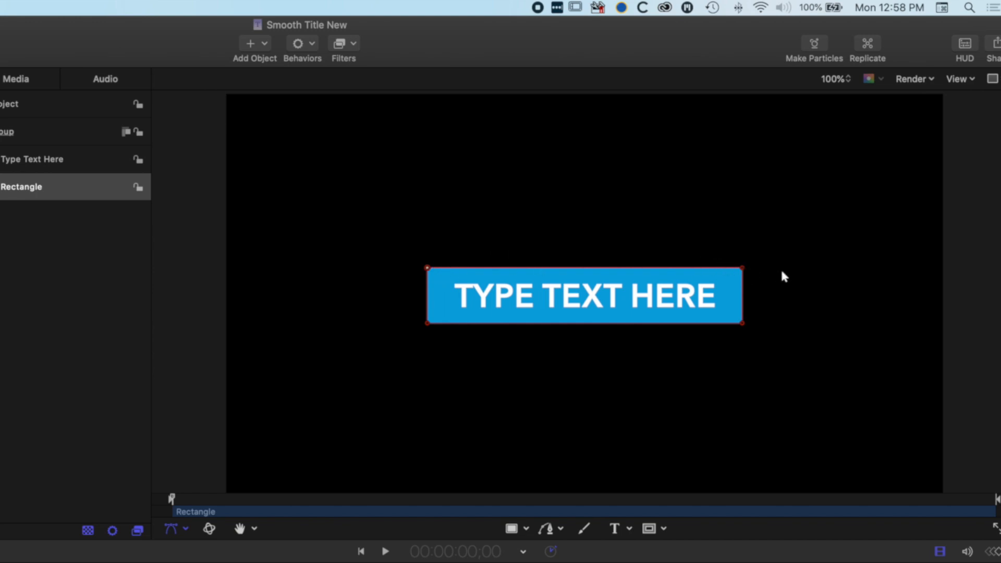
left_click_drag(741, 269, 732, 290)
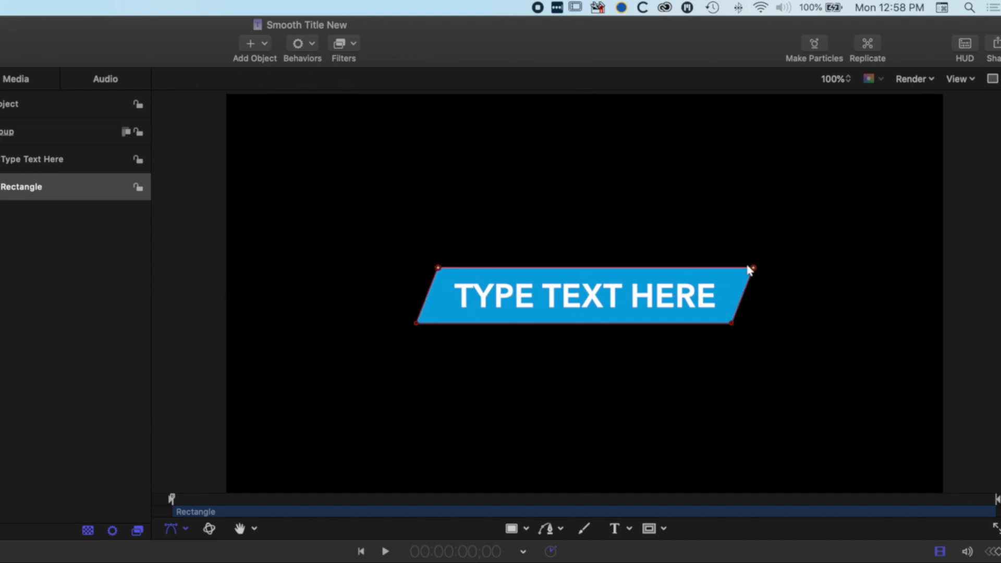
left_click_drag(439, 268, 440, 270)
left_click_drag(579, 283, 581, 278)
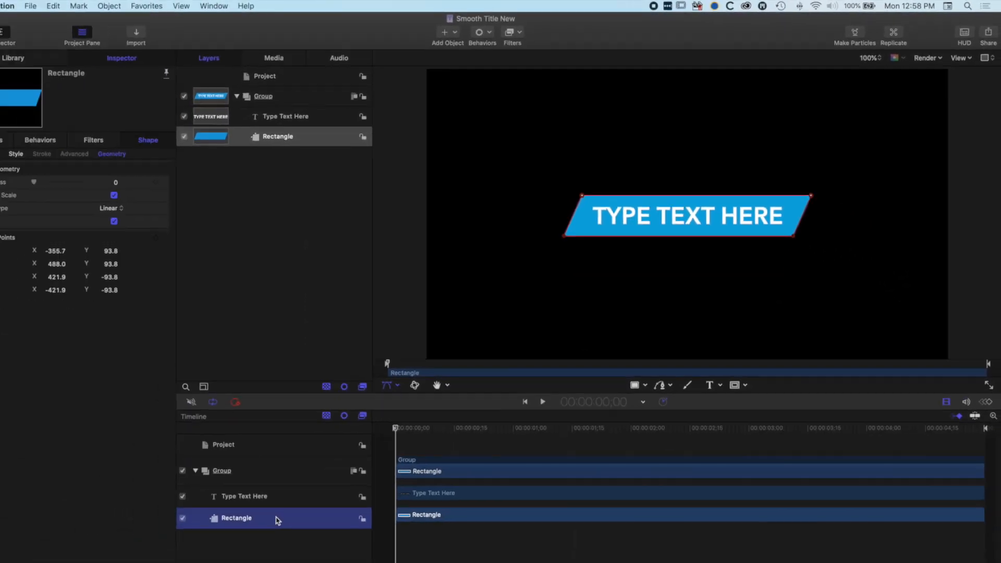
Duplicate the slanted rectangle and narrow the copy to a stripe about 37 px wide, just right of the original
right_click(301, 499)
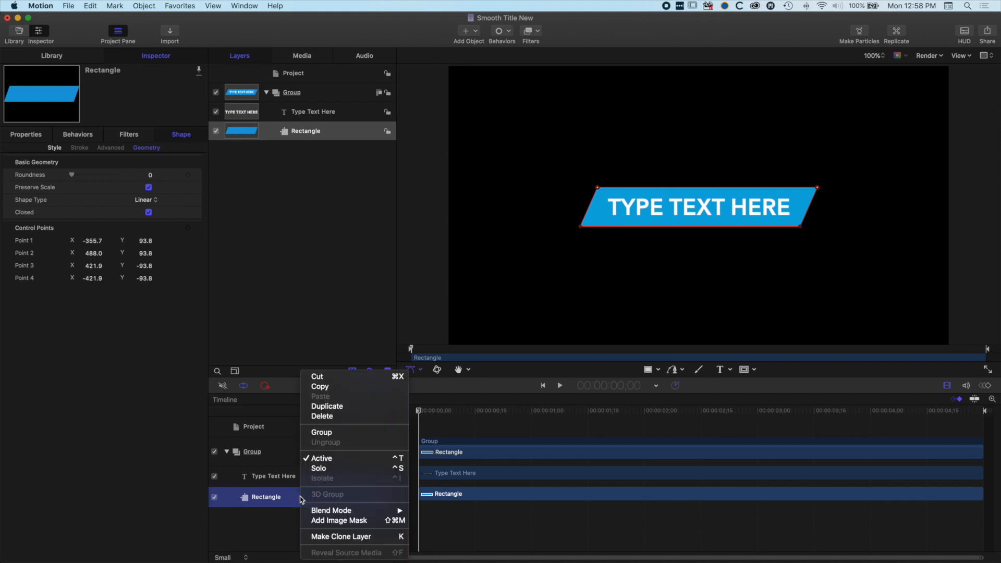
left_click(330, 410)
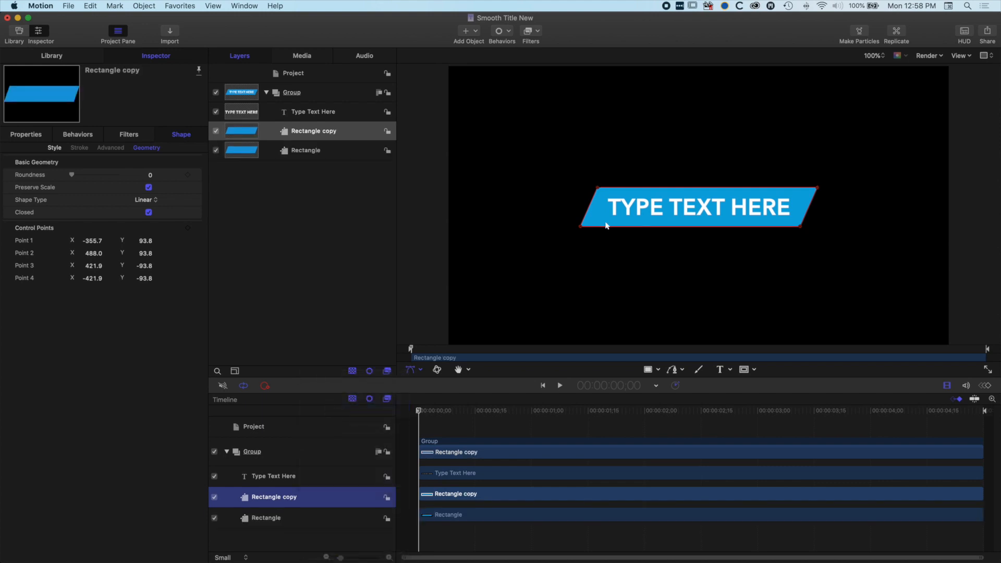
left_click_drag(602, 210, 624, 209)
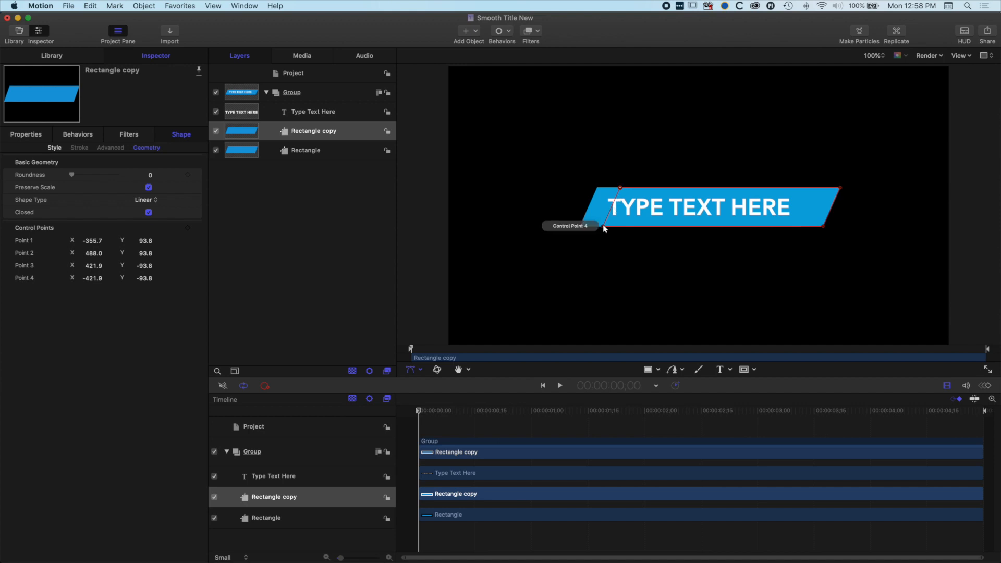
left_click_drag(604, 227, 823, 211)
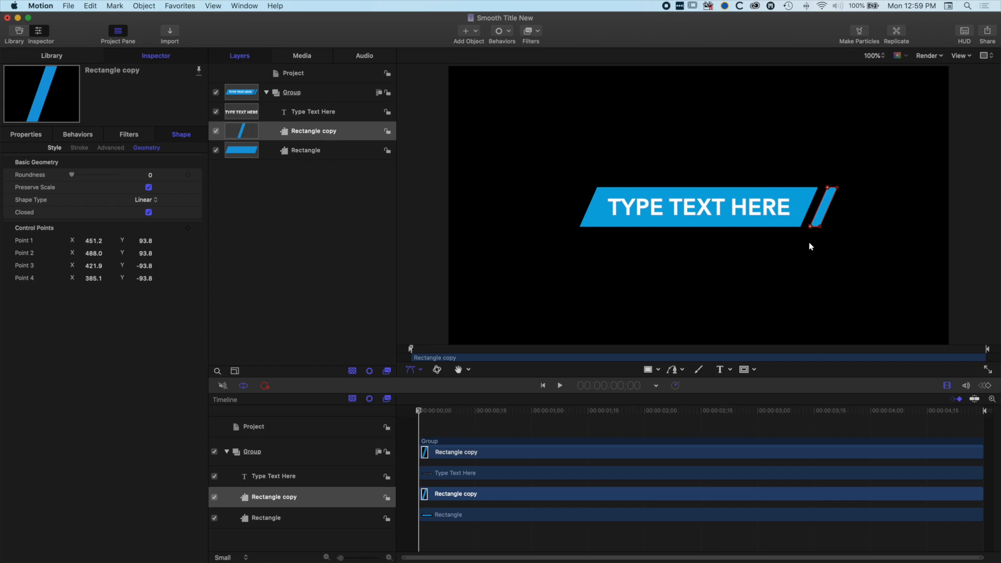
left_click(437, 432)
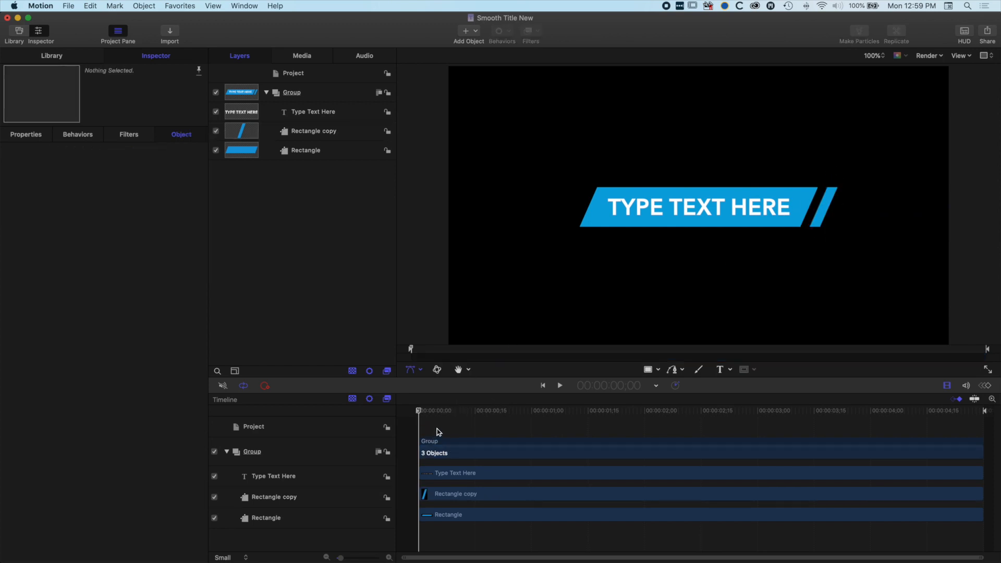
Add a timeline marker at 00:00:01;00 and set its type to Build In - Optional
mouse_move(431, 413)
left_mouse_down()
mouse_move(610, 411)
mouse_move(418, 411)
left_mouse_up()
left_click_drag(418, 411, 510, 412)
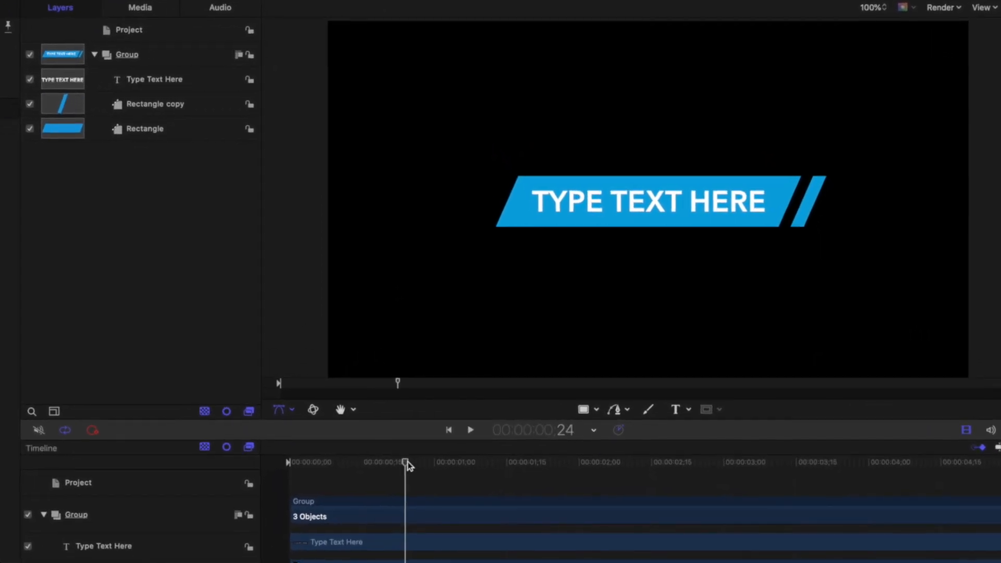
left_click_drag(406, 463, 432, 463)
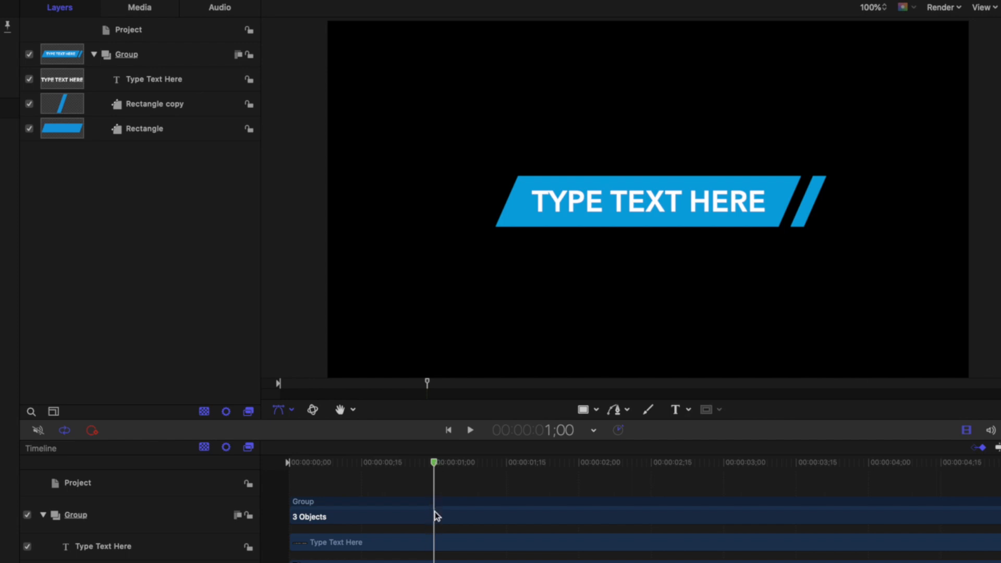
right_click(436, 465)
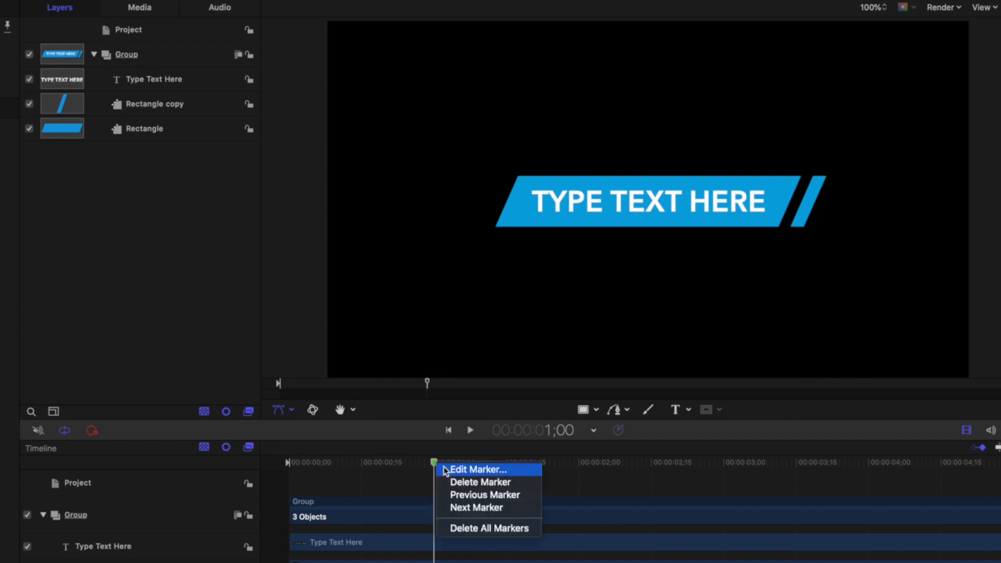
left_click(465, 469)
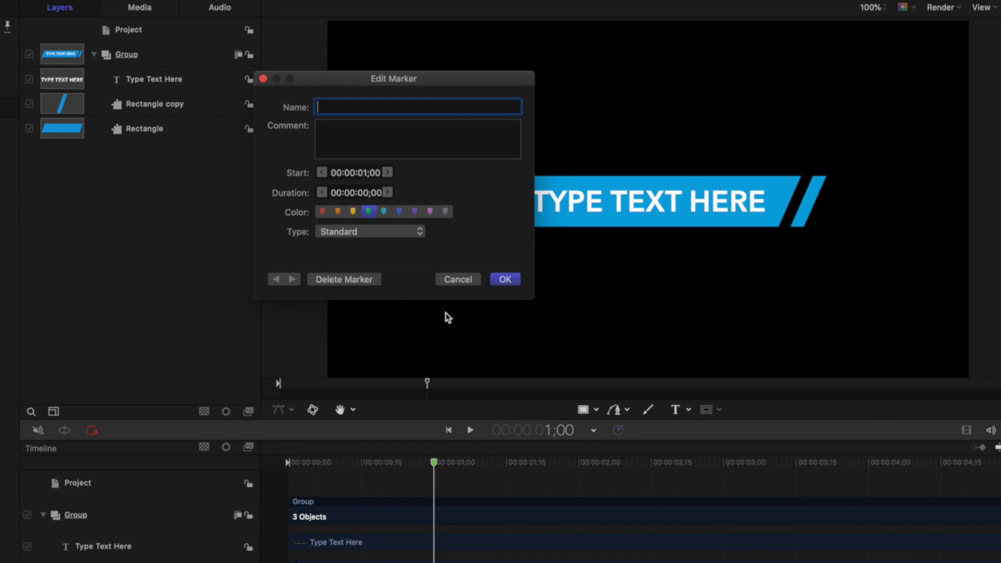
left_click(405, 232)
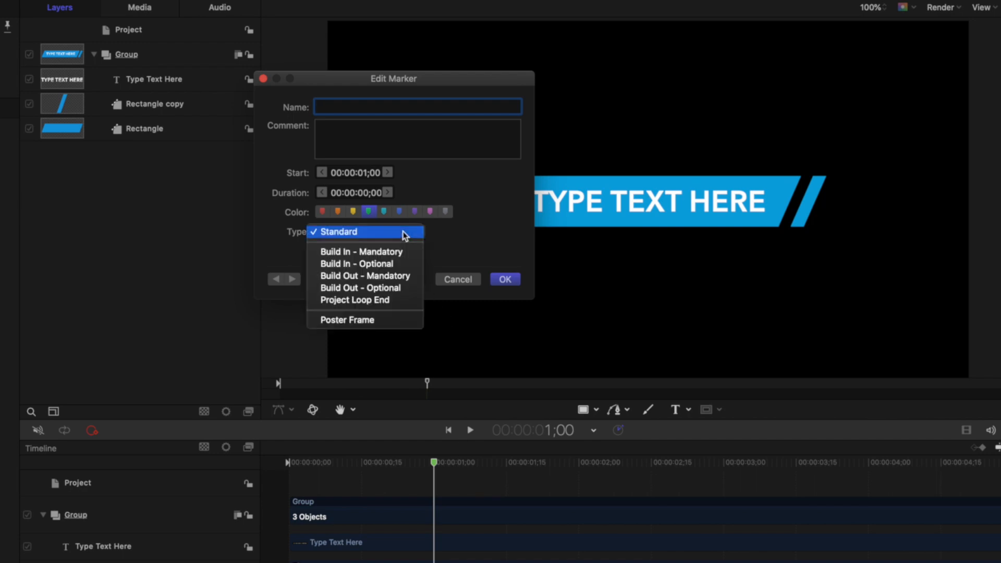
left_click(385, 261)
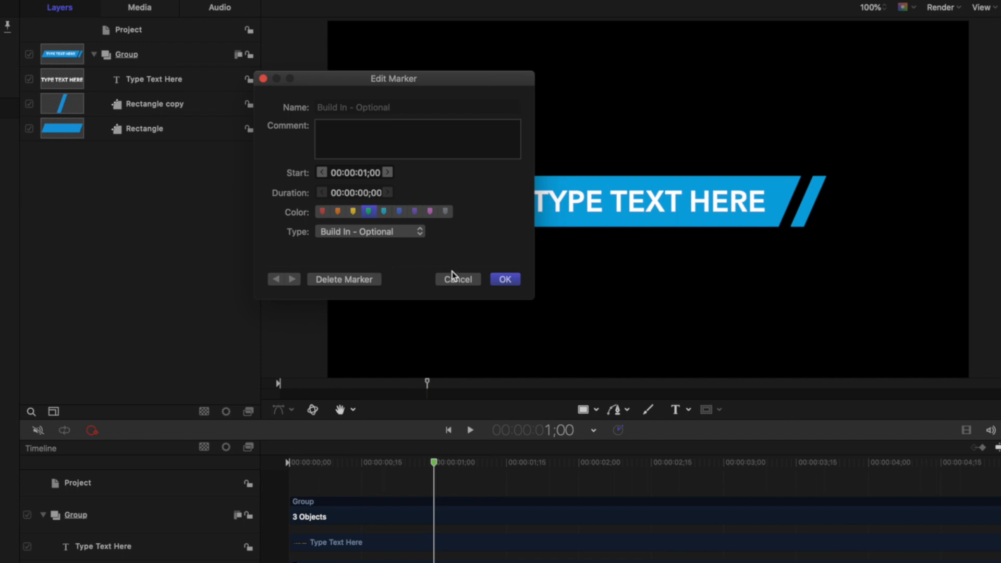
left_click(506, 281)
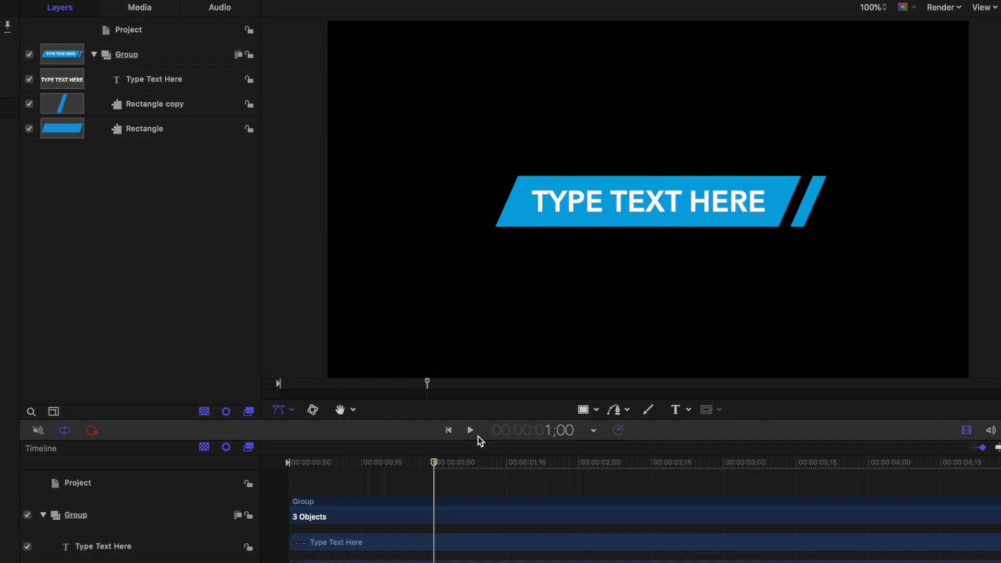
Add a timeline marker at 00:00:04;00 and set its type to Build Out - Optional
mouse_move(888, 463)
left_mouse_down()
mouse_move(911, 464)
mouse_move(871, 465)
left_mouse_up()
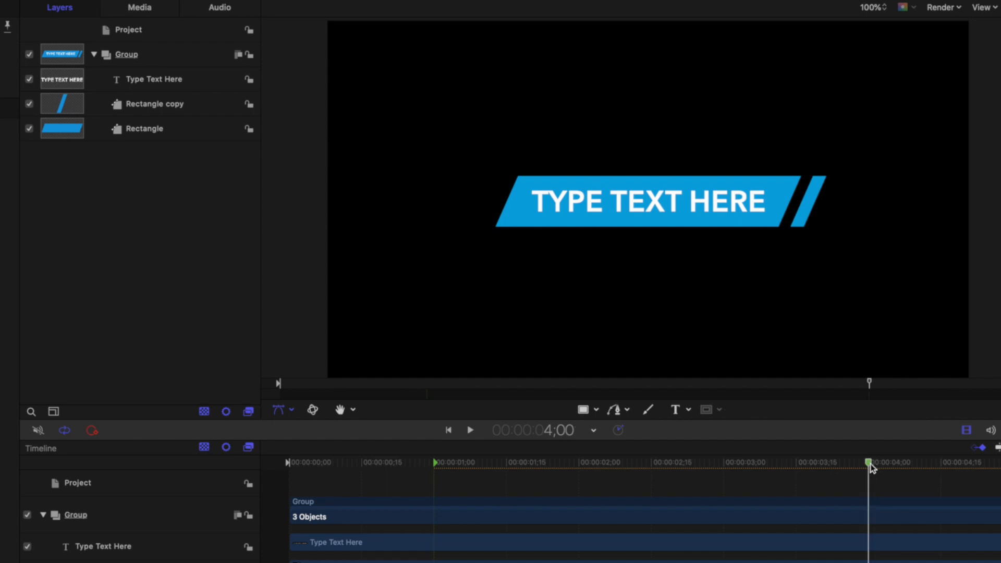
scroll(870, 464, "right", 1)
right_click(855, 462)
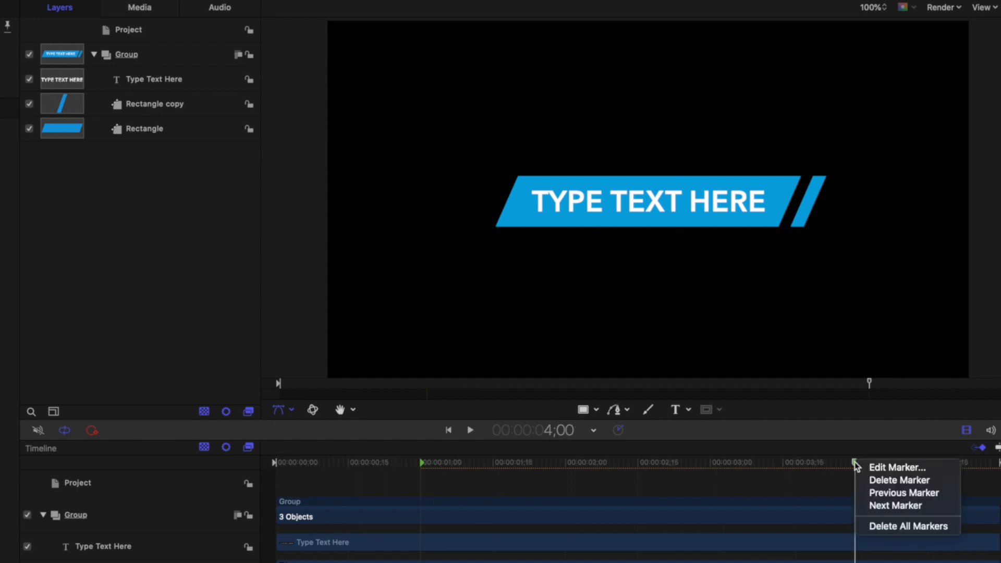
left_click(882, 467)
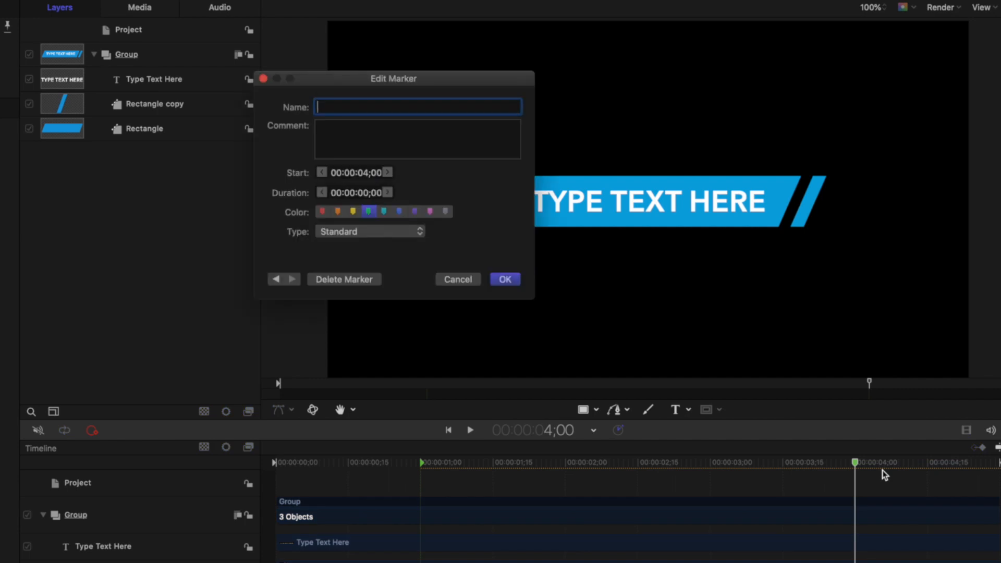
left_click(367, 235)
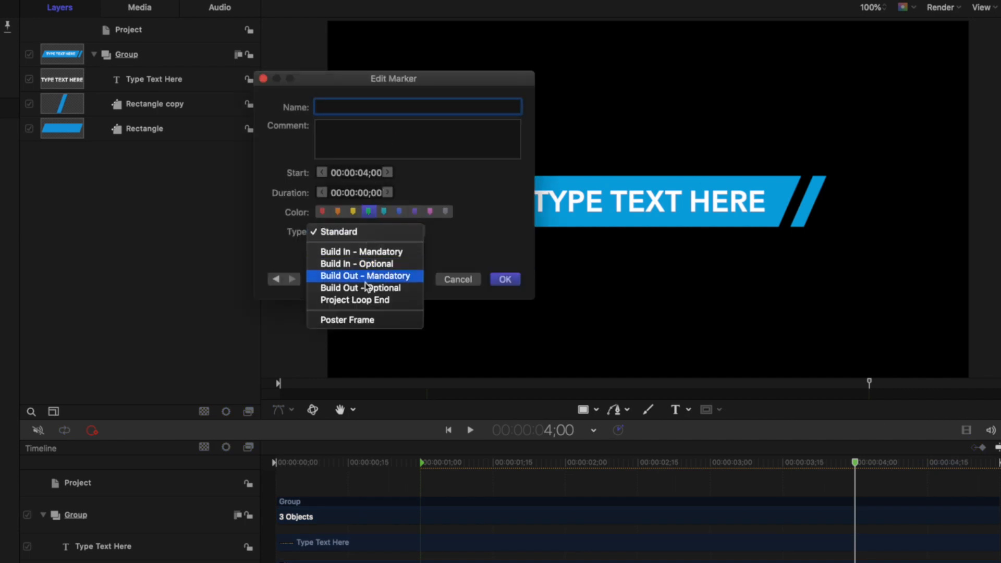
left_click(386, 288)
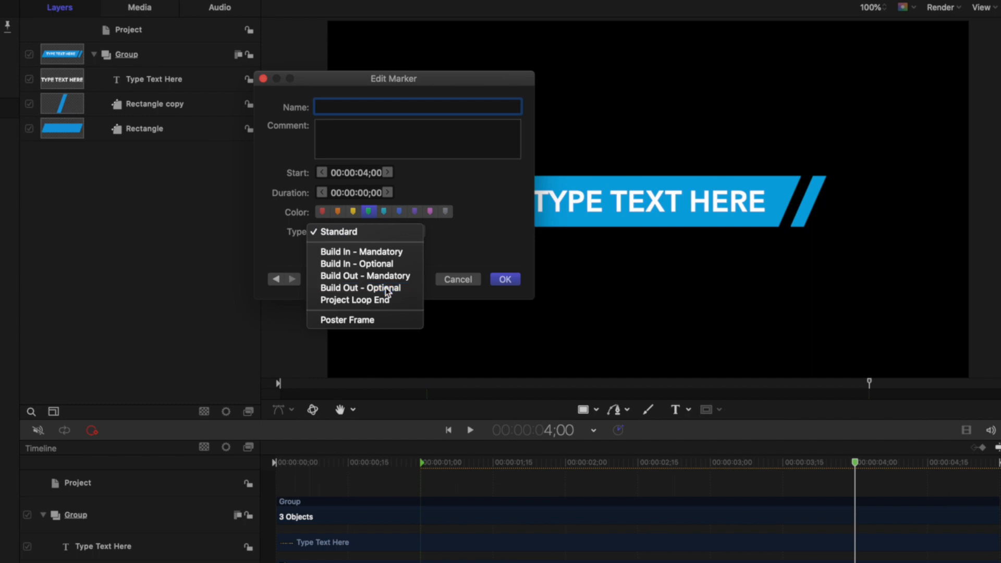
left_click(506, 280)
left_click_drag(826, 464, 368, 467)
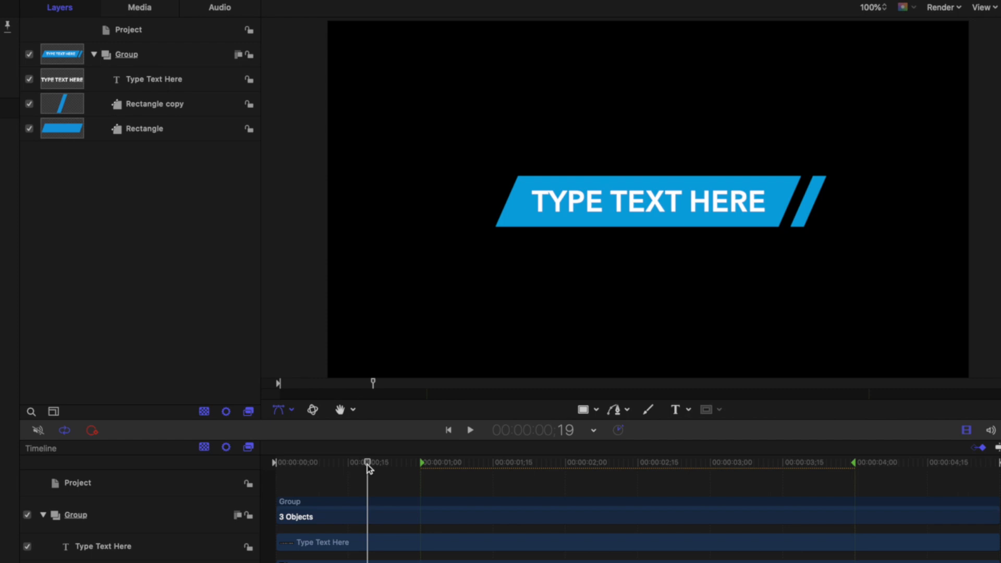
Return the playhead to the start, then create a new group and move the Type Text Here layer into it
left_click_drag(379, 458, 277, 461)
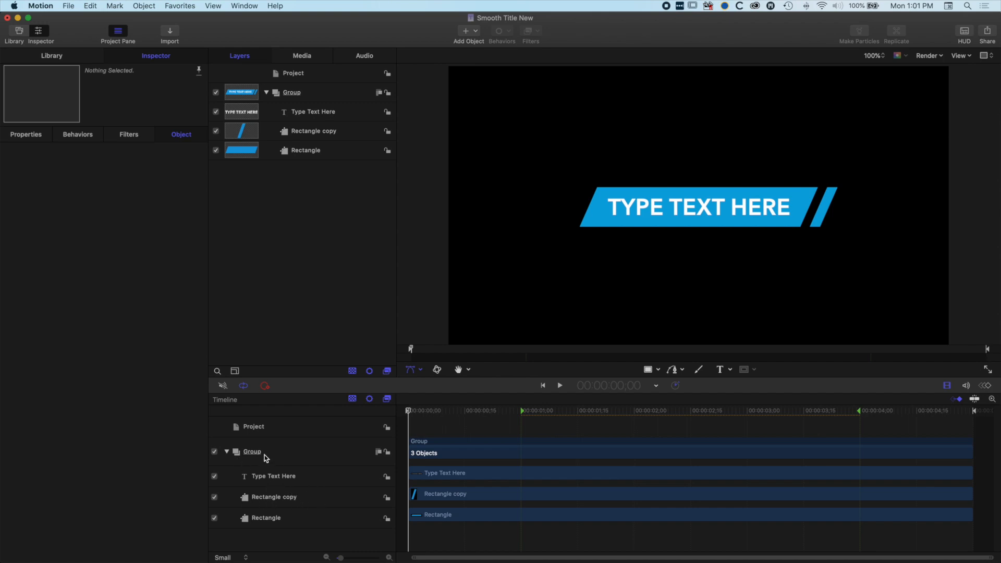
left_click(144, 6)
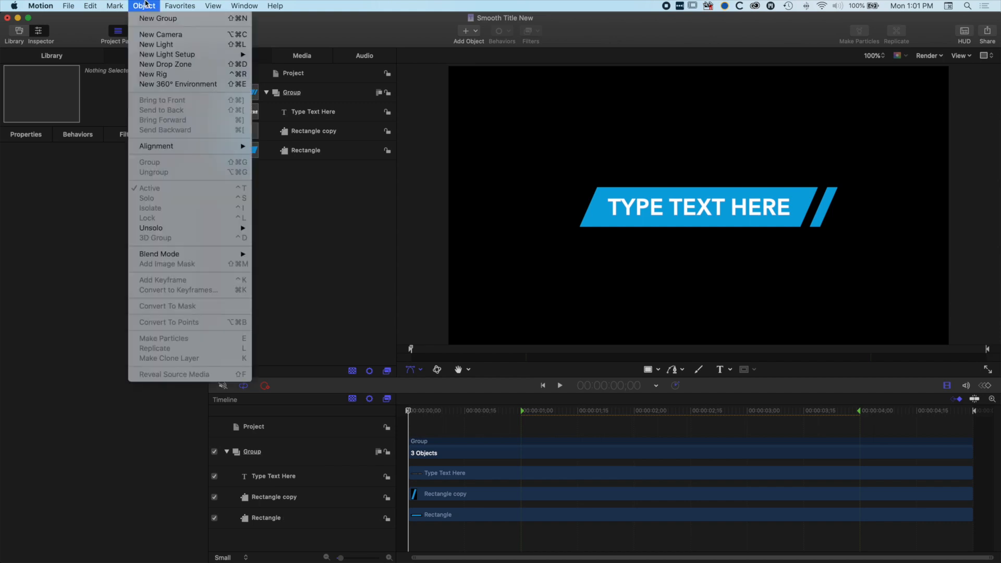
left_click(149, 21)
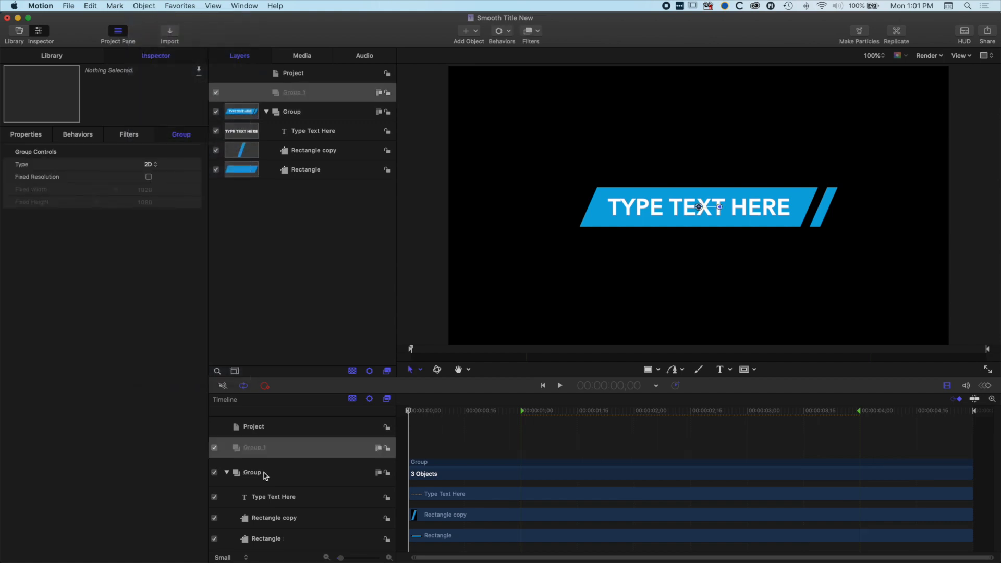
left_click(272, 499)
left_click_drag(272, 498, 267, 453)
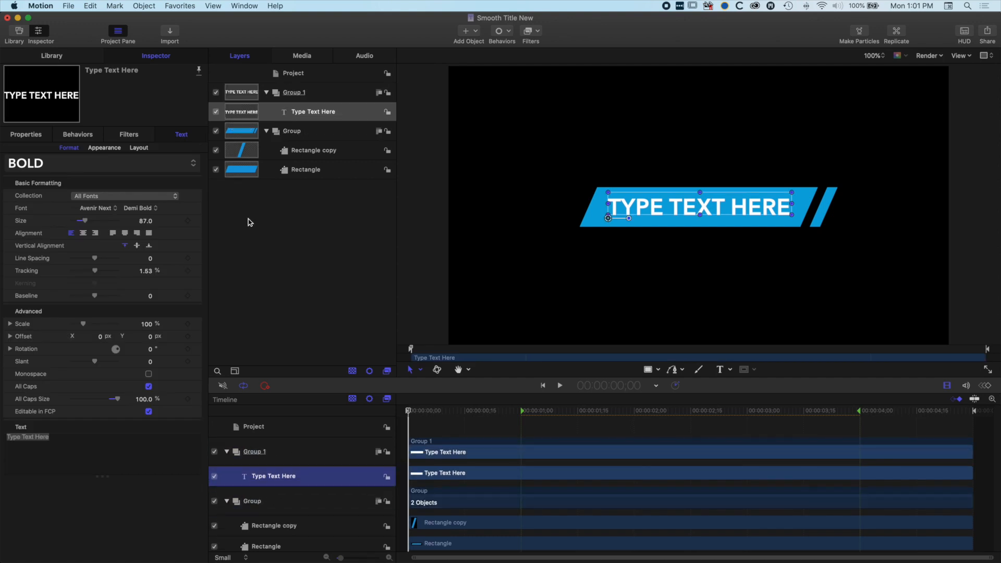
Create another new group between the text's group and the original group, and move the Rectangle copy layer into it
left_click(286, 426)
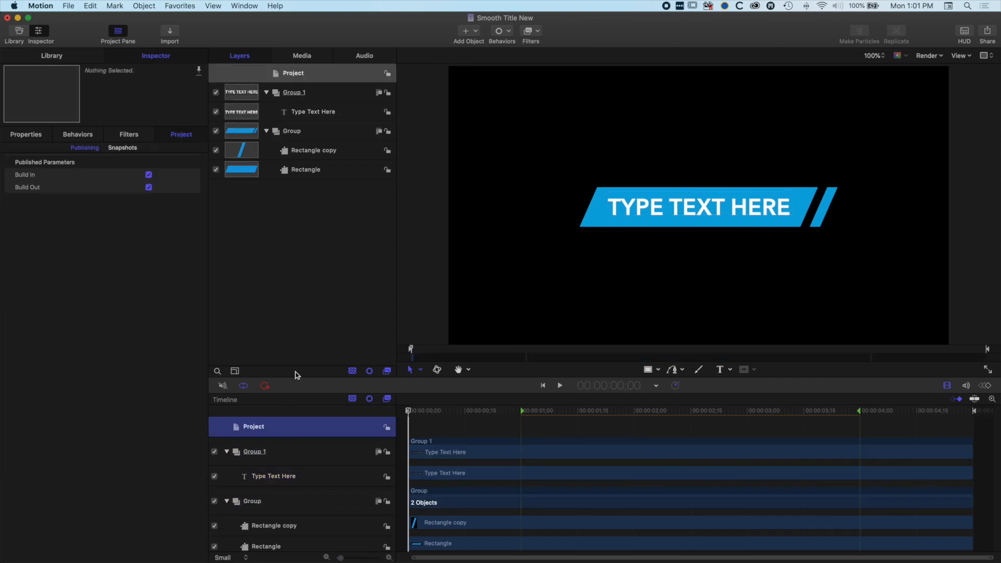
left_click(145, 5)
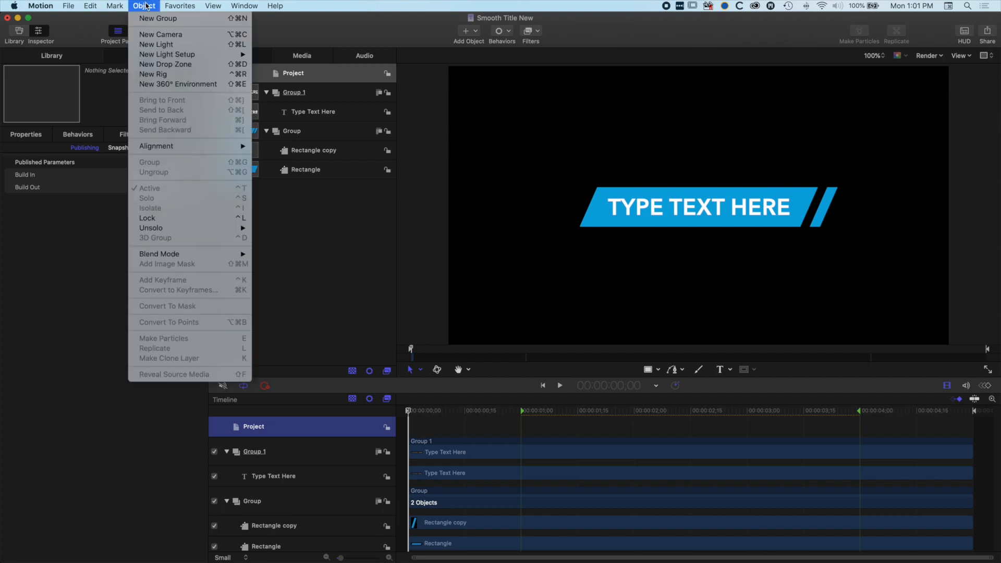
left_click(151, 20)
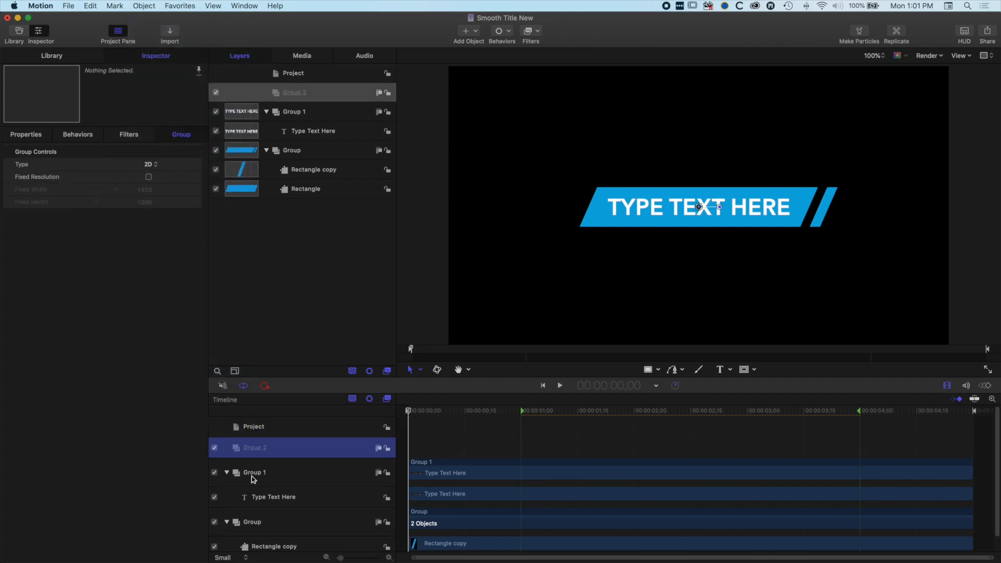
scroll(267, 475, "down", 2)
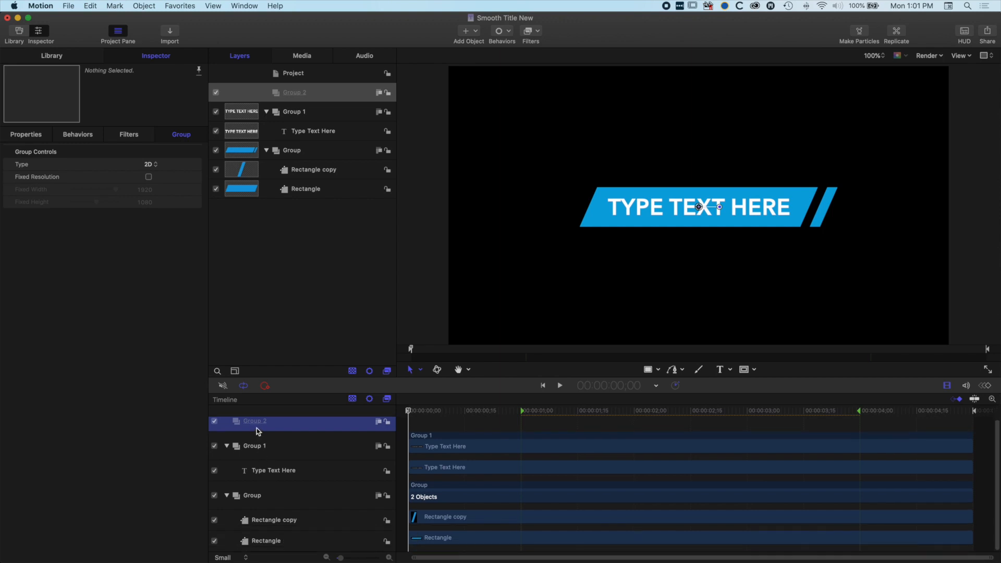
left_click_drag(255, 431, 250, 485)
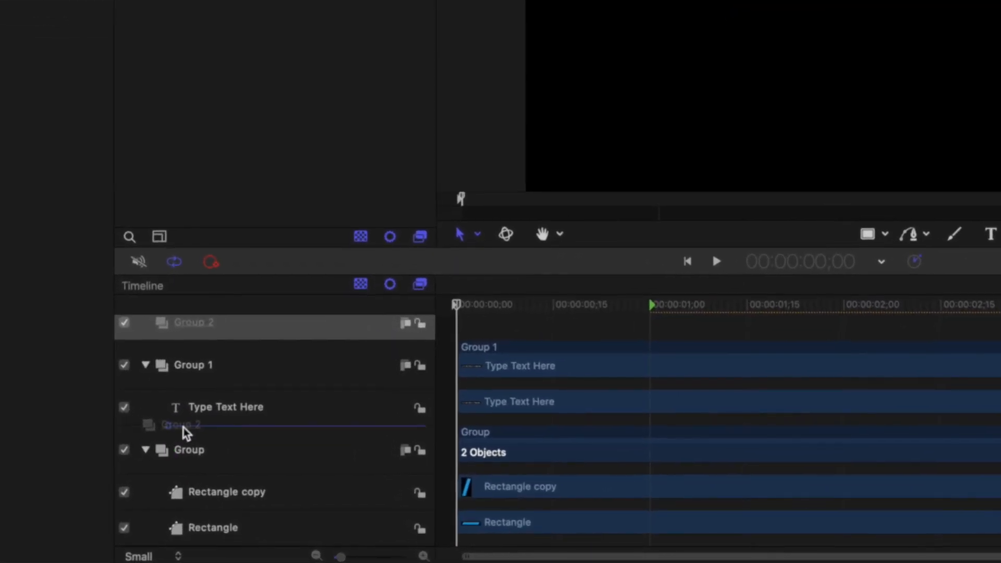
left_click_drag(186, 432, 139, 439)
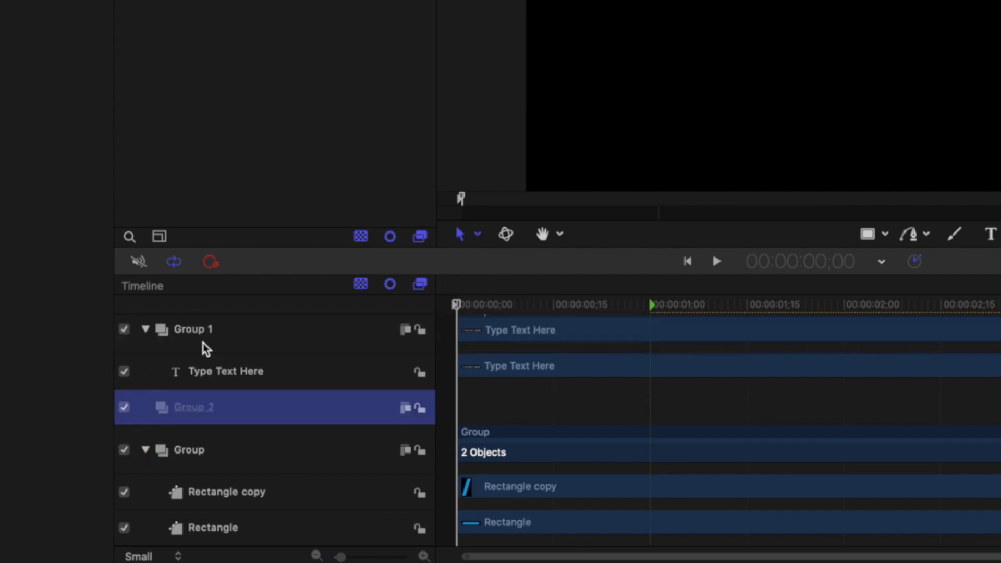
left_click(178, 492)
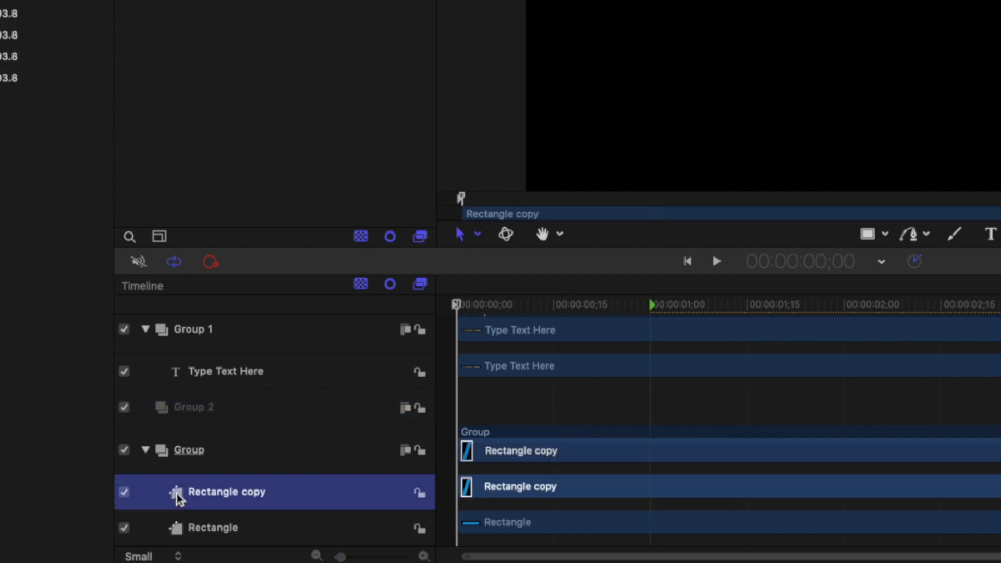
left_click_drag(176, 492, 184, 414)
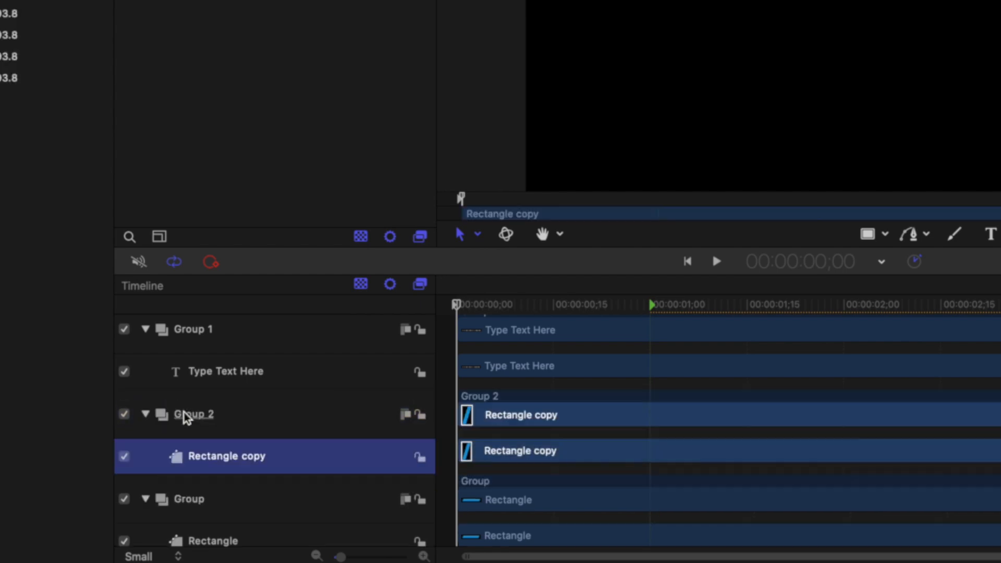
Rename the text's group as Text and the narrow stripe's group as Graphics Right
left_click(197, 333)
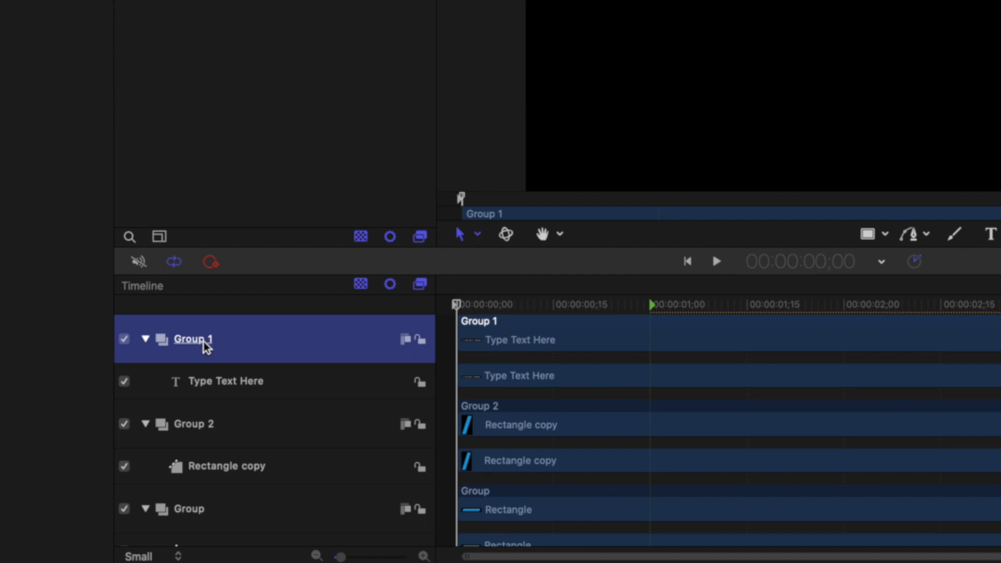
double_click(210, 340)
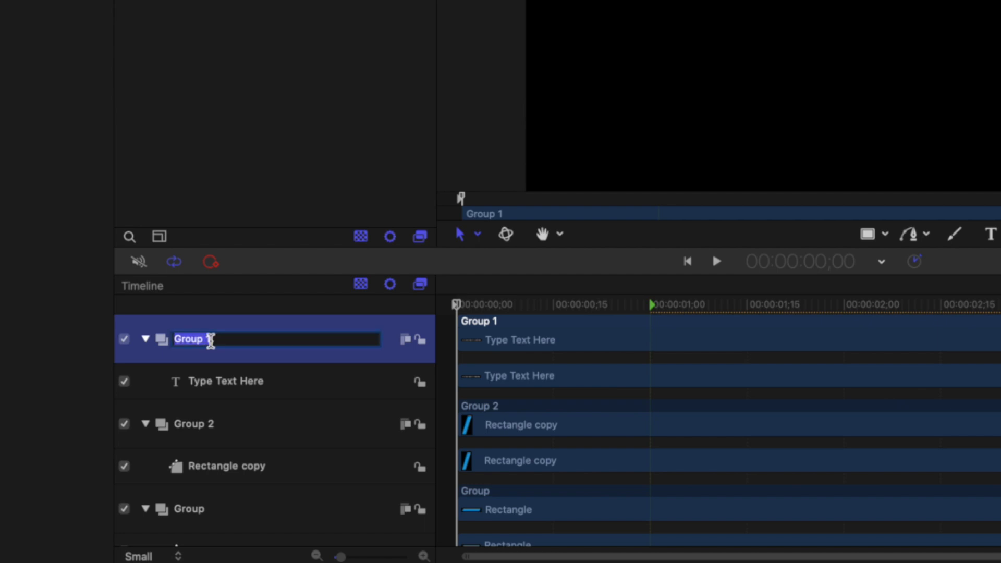
type("Tex")
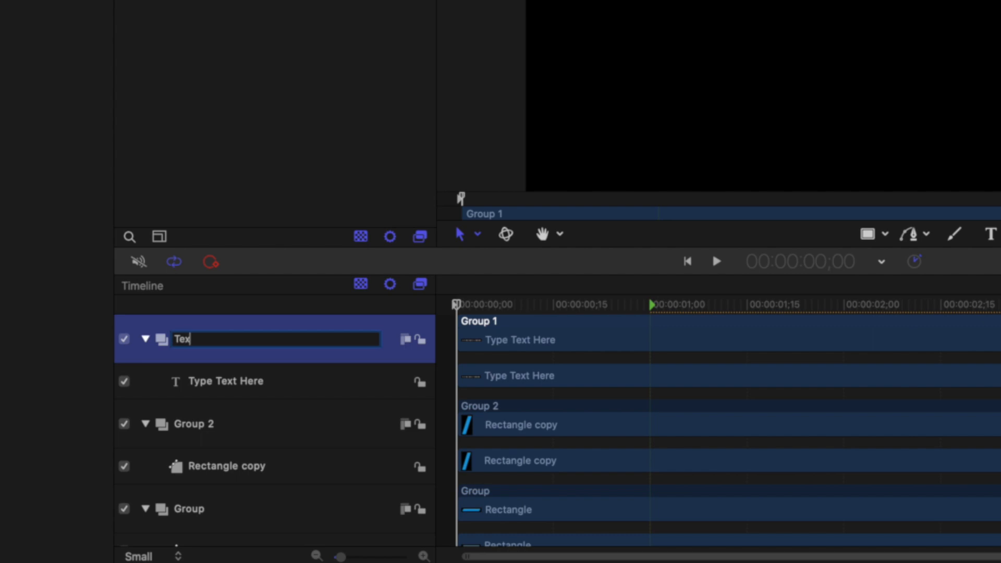
key("Return")
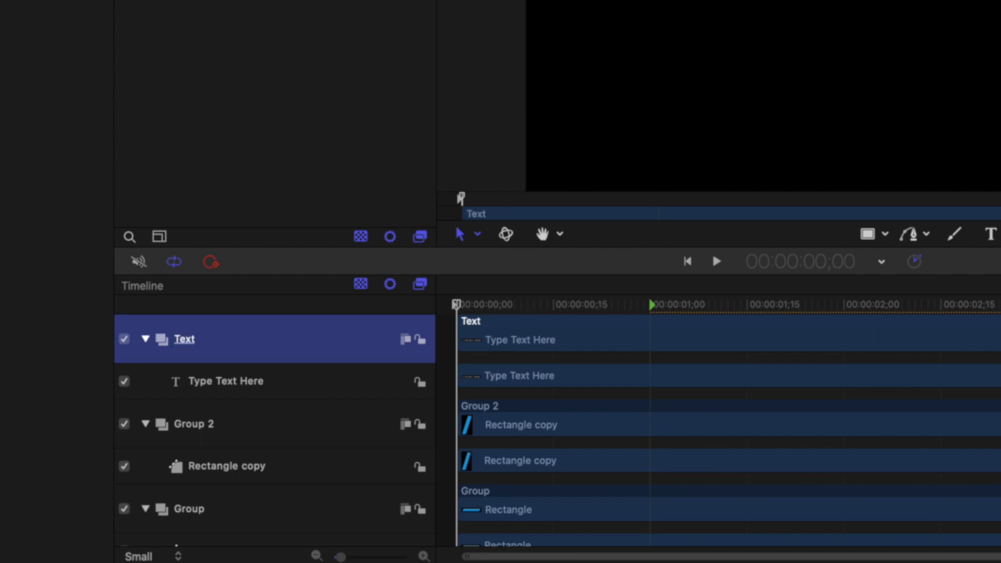
left_click(204, 428)
left_click(205, 431)
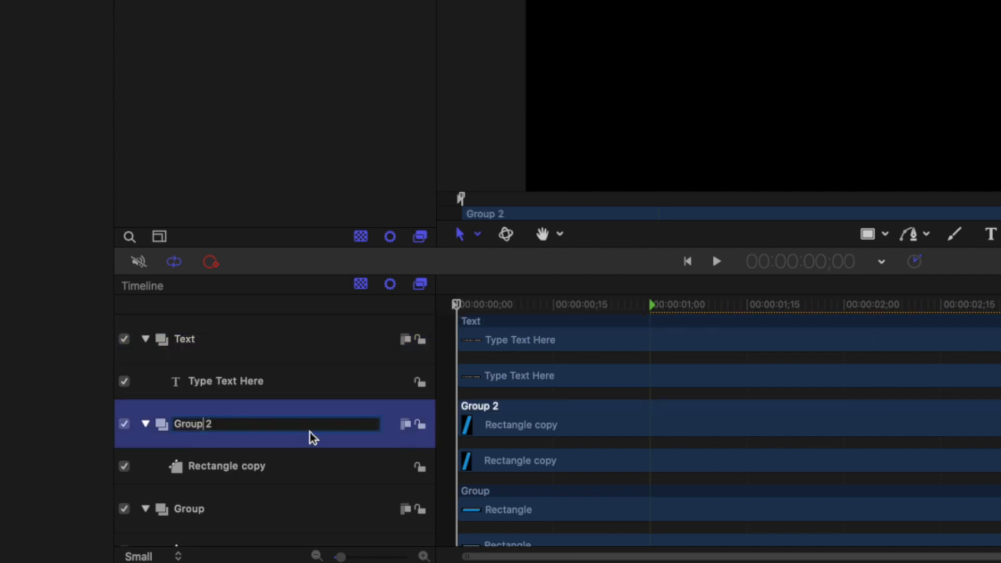
type("Graphics Right")
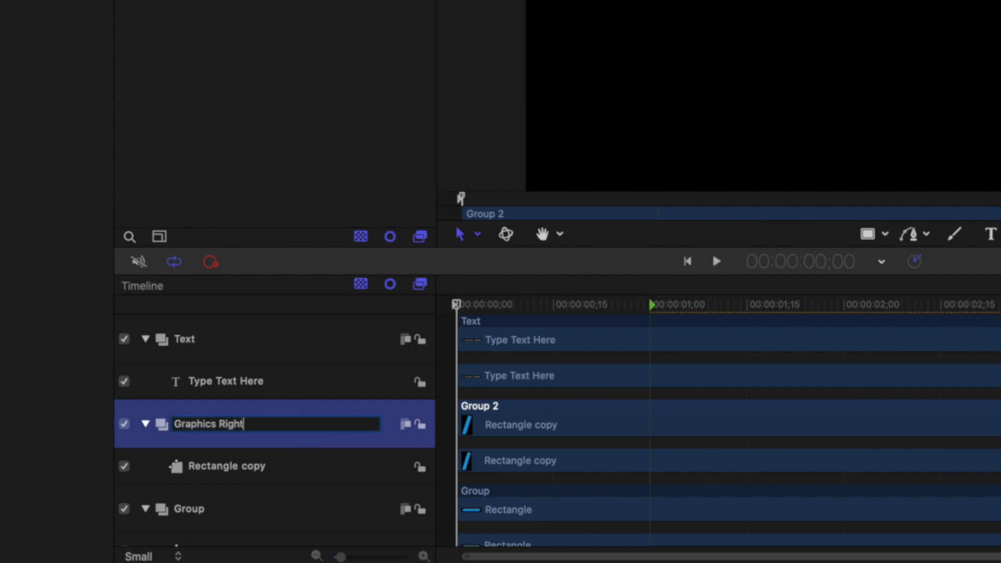
key("Return")
Rename the main rectangle's group as Graphics Main and enlarge the timeline area to show all the layers
left_click(196, 511)
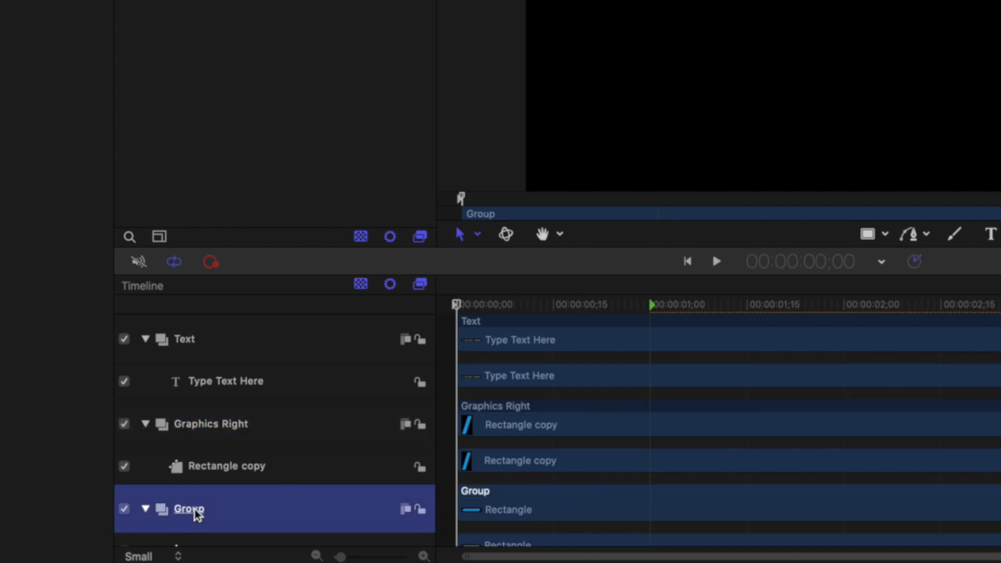
left_click(197, 509)
type("Graphi")
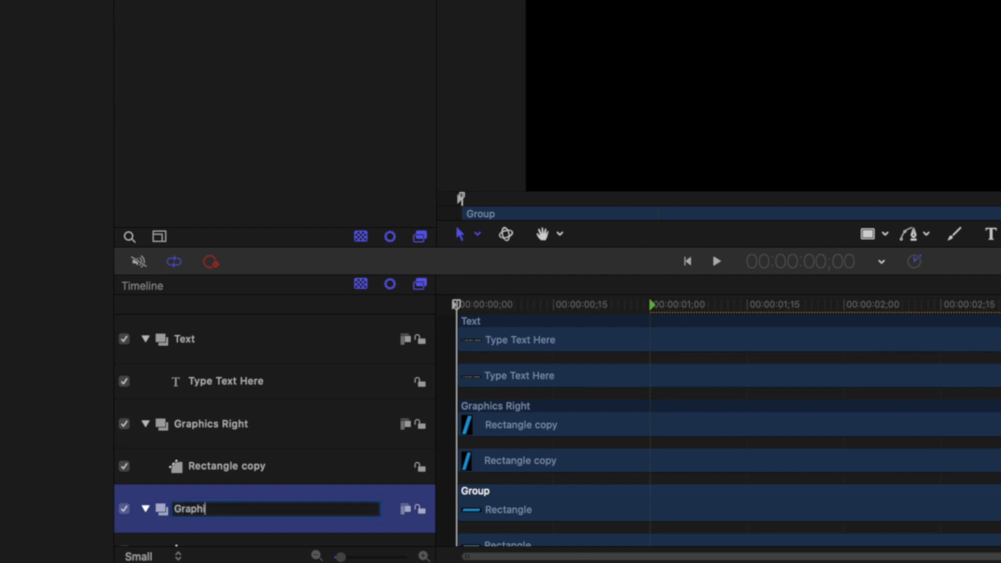
type("cs Main")
key("Return")
left_click_drag(300, 277, 301, 200)
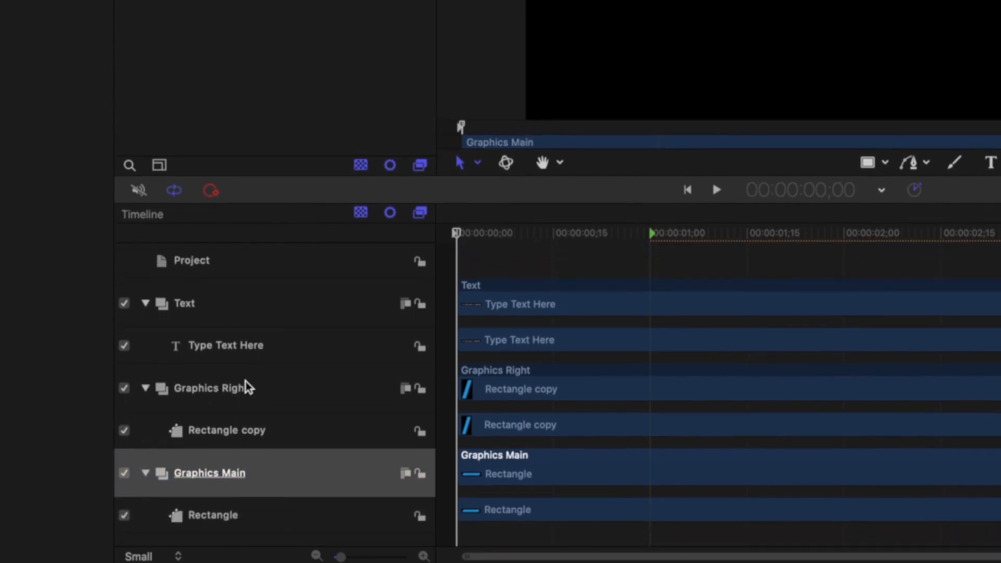
left_click(462, 233)
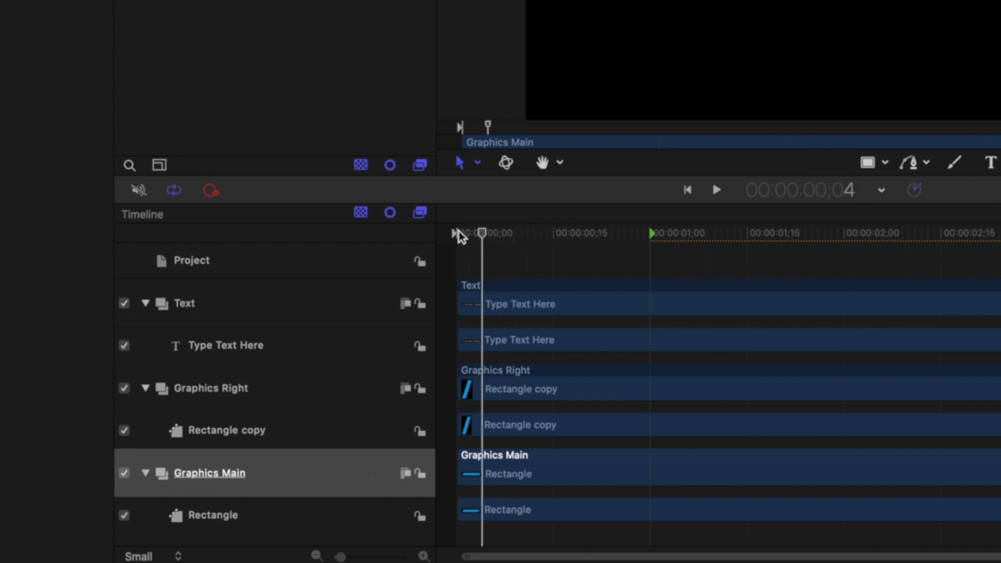
left_click_drag(479, 237, 451, 239)
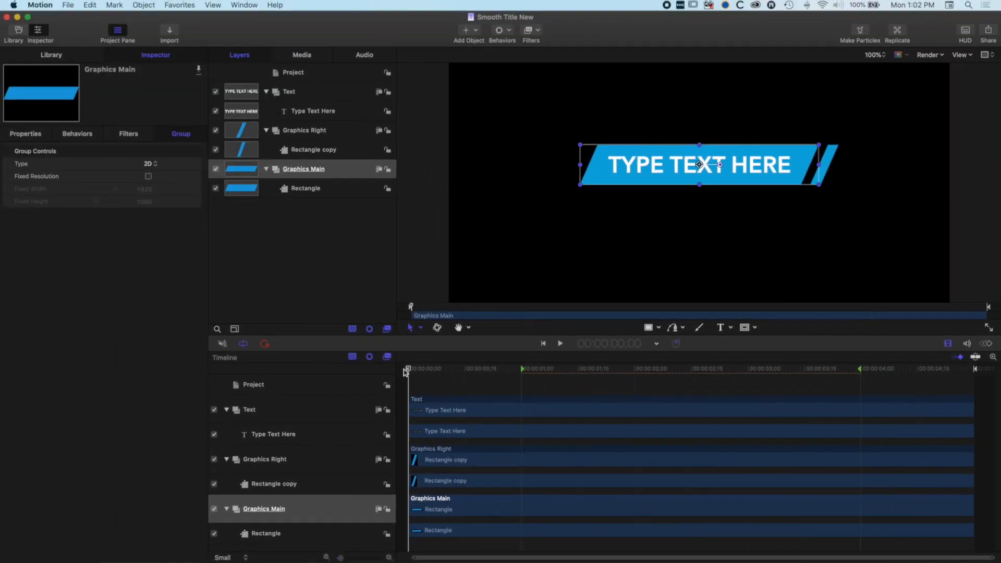
Switch to Final Cut Pro, place the Smooth Title New title above the third clip, and preview it in playback
key("super+Tab")
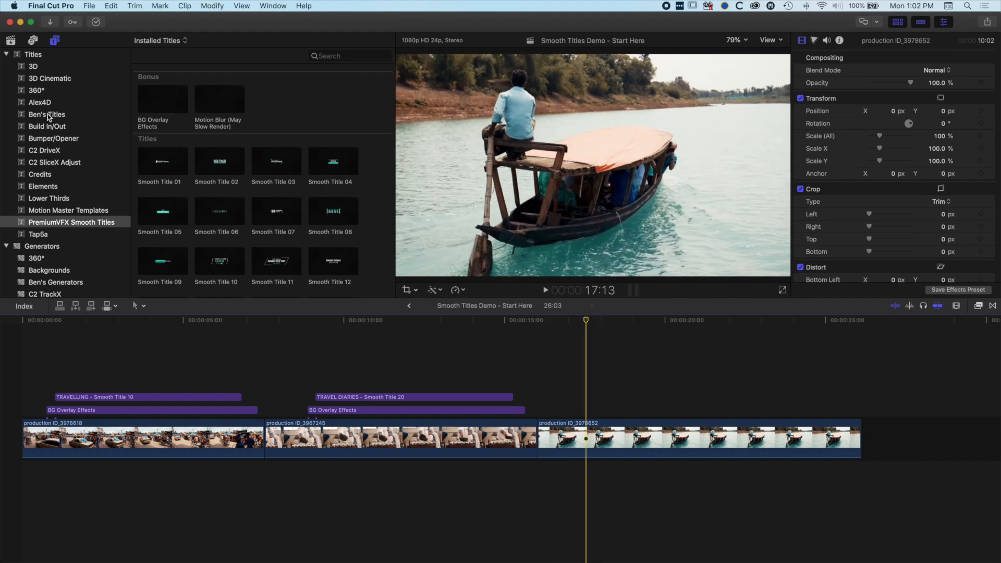
left_click(48, 115)
left_click(279, 144)
left_click_drag(277, 140, 608, 405)
key("space")
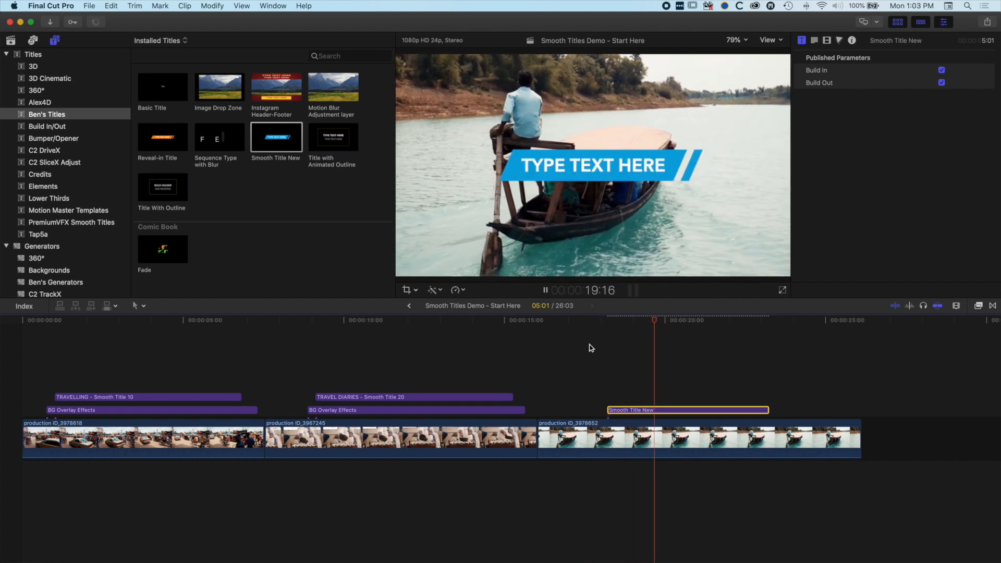
key("space")
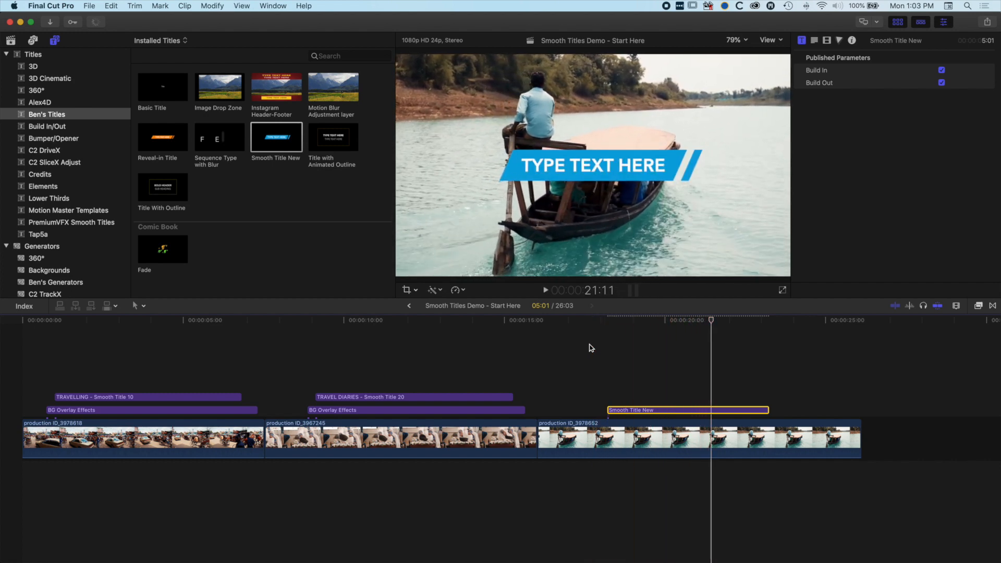
Replace the placed title's placeholder text with "River touring" and look through its text formatting parameters
left_click(814, 41)
left_click_drag(855, 89, 744, 83)
type("River")
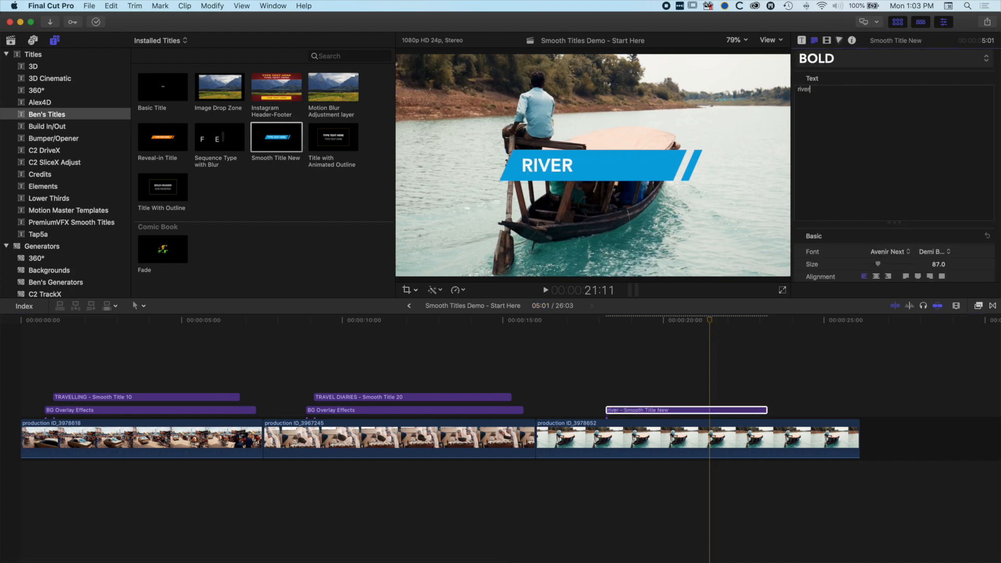
type(" touring")
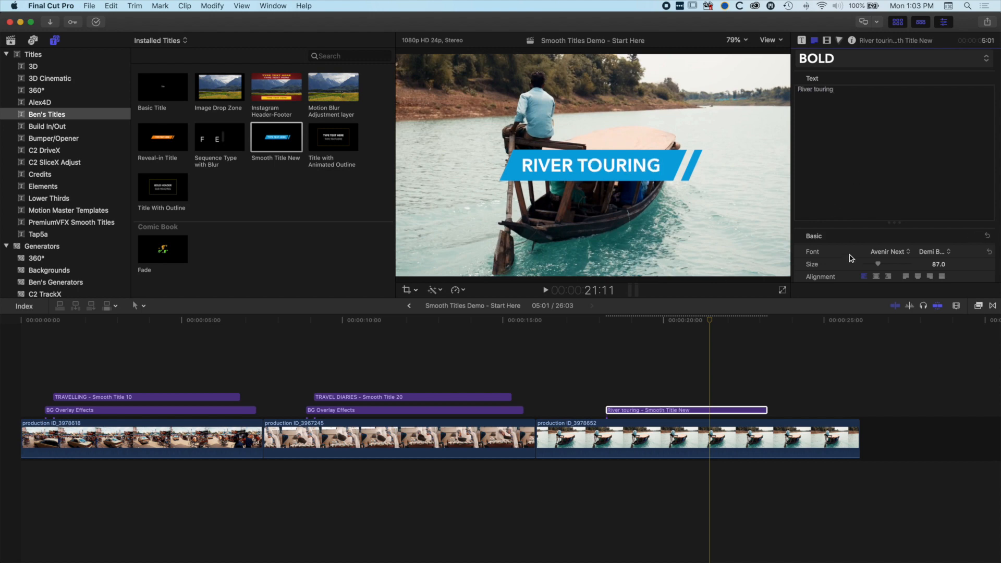
scroll(850, 258, "down", 5)
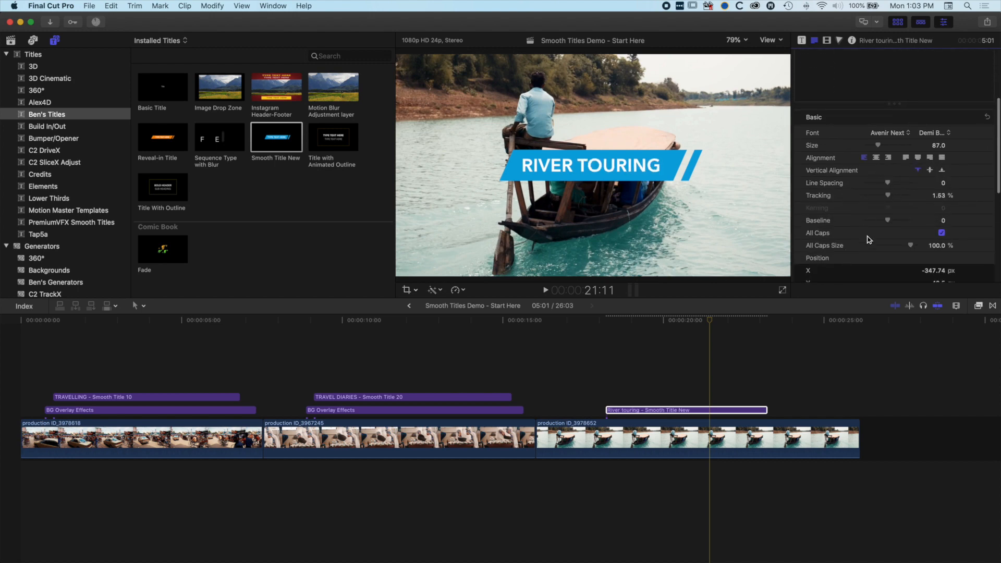
left_click(701, 308)
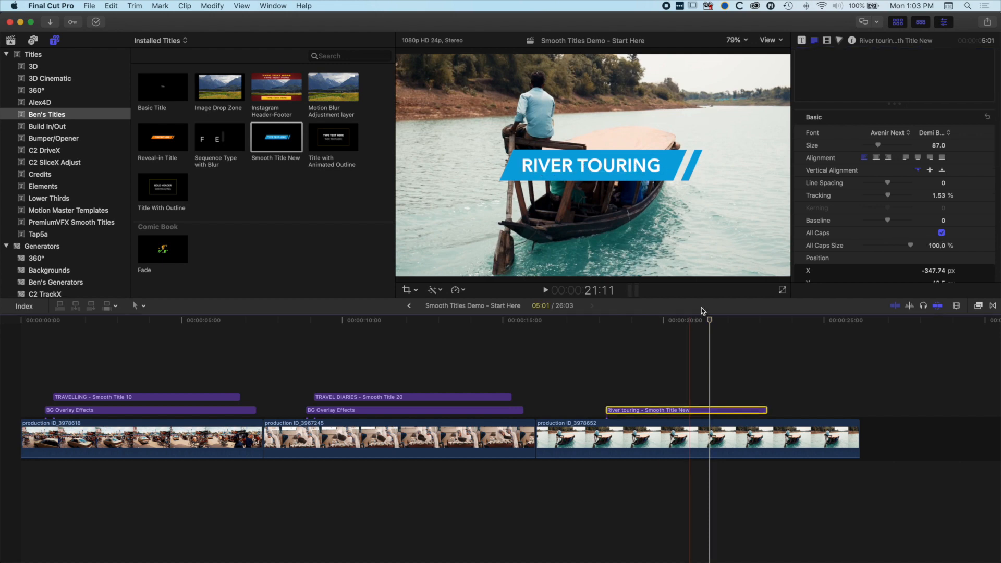
mouse_move(709, 320)
left_mouse_down()
mouse_move(632, 323)
mouse_move(695, 326)
left_mouse_up()
Switch back to Motion and return the playhead to the start of the title project
key("super+Tab")
left_click_drag(453, 369, 405, 369)
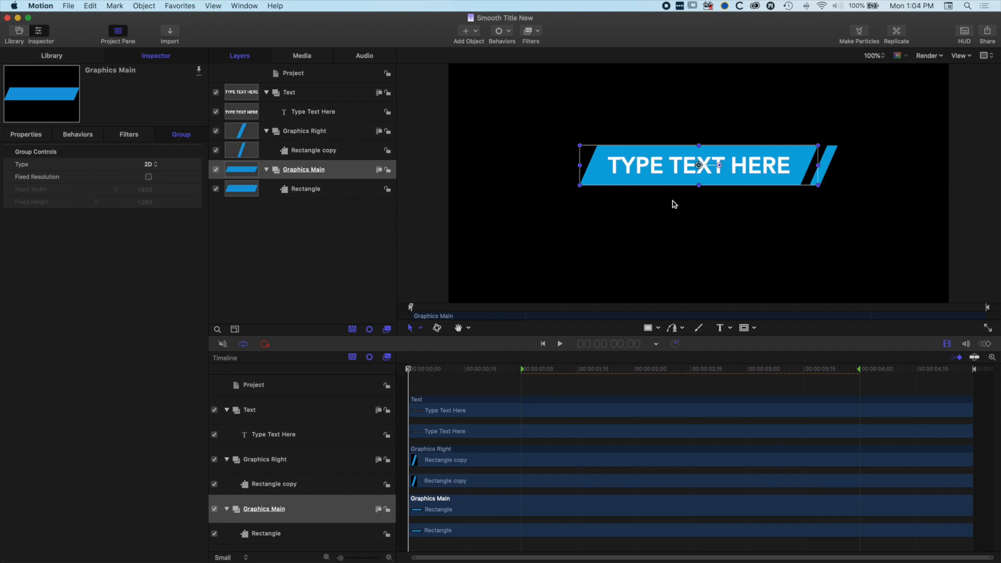
left_click(420, 369)
left_click_drag(421, 370, 396, 370)
Identify the Rectangle layer in Graphics Main by toggling its visibility, and draw a rectangle mask about 939 px wide around its shape
left_click(285, 533)
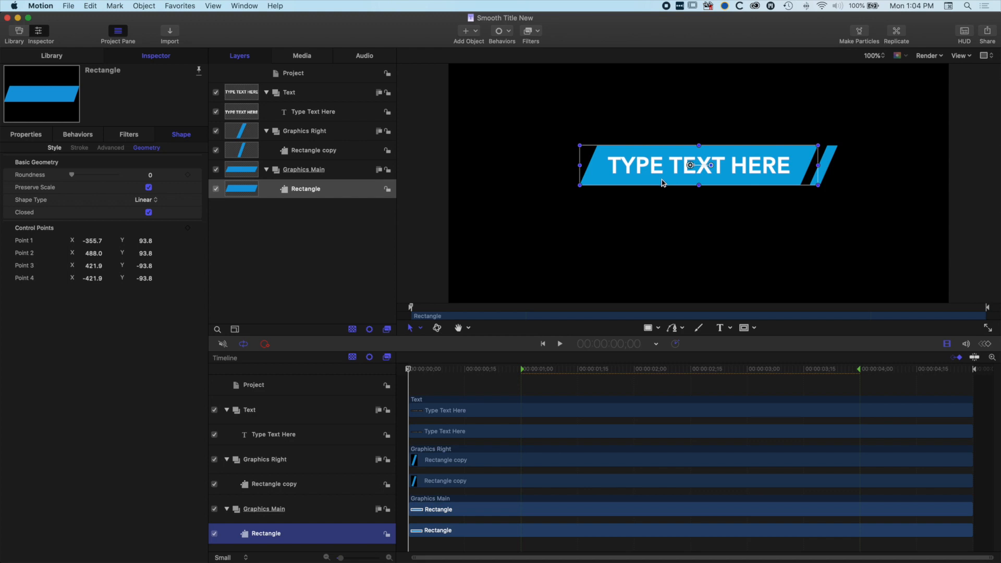
left_click(214, 534)
left_click(215, 534)
left_click(214, 534)
left_click(214, 534)
left_click(754, 329)
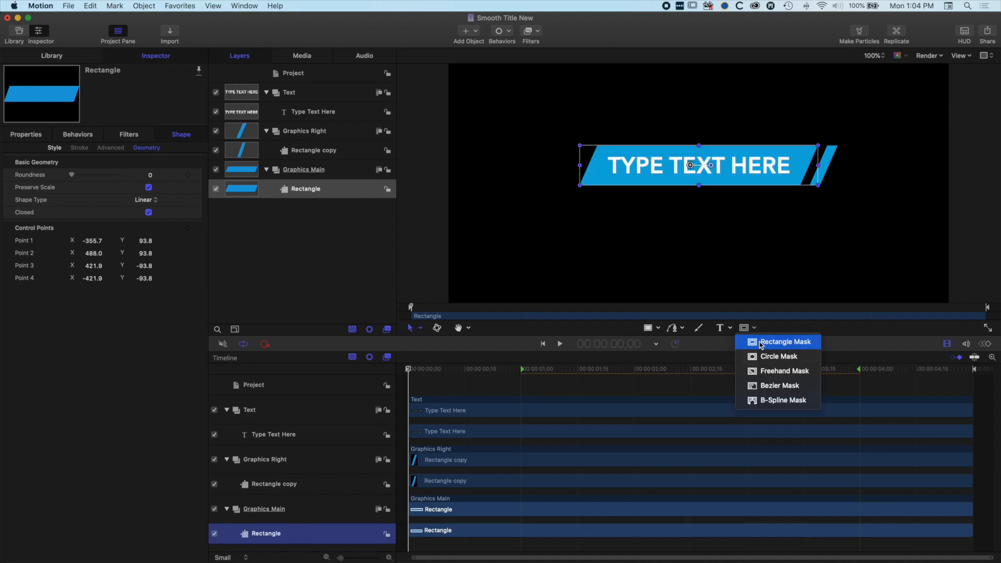
left_click(761, 343)
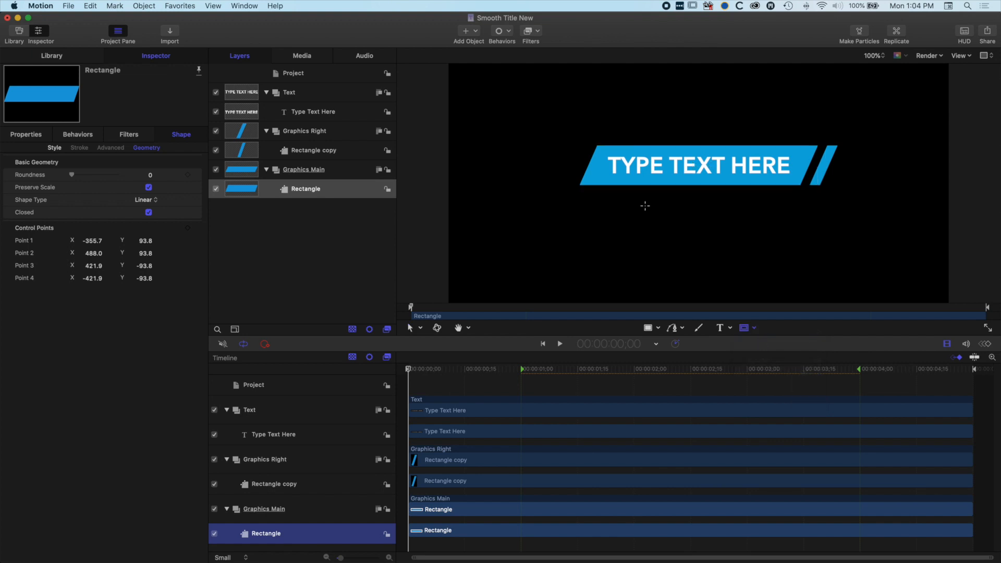
left_click_drag(556, 131, 823, 166)
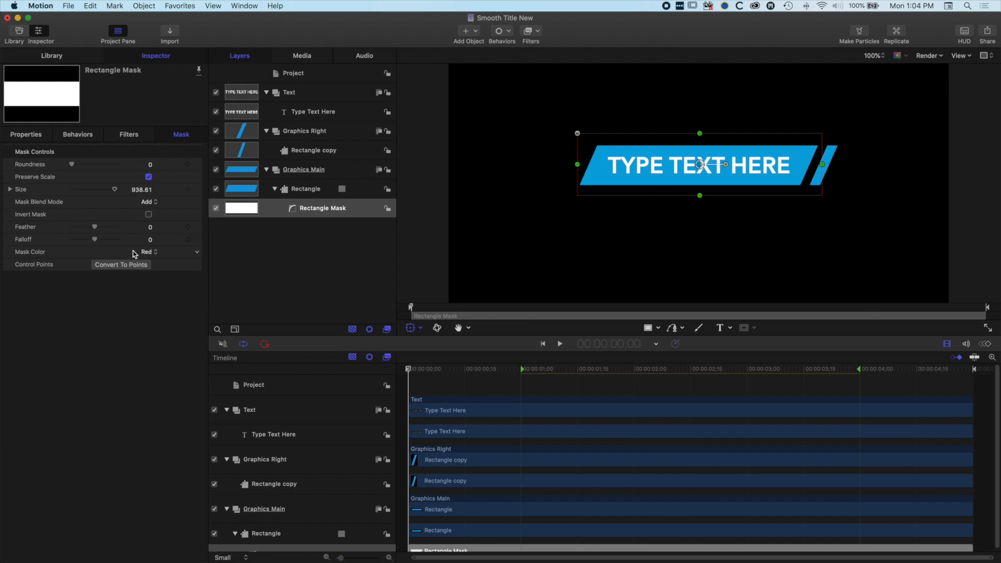
Convert the Rectangle Mask to control points and slant it into a parallelogram over the main blue shape at about X -70.5, Y 13.4 px
left_click(122, 265)
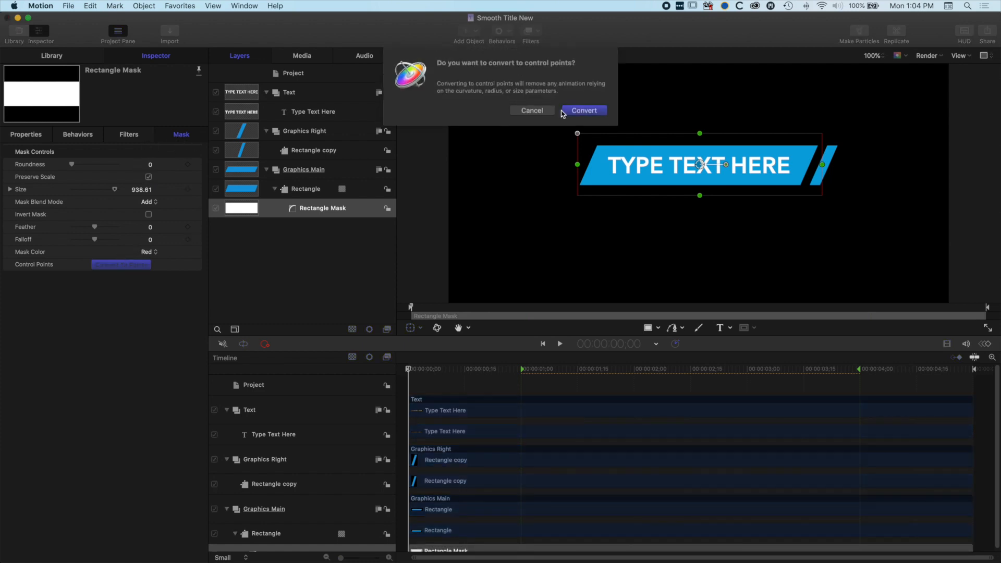
left_click(584, 110)
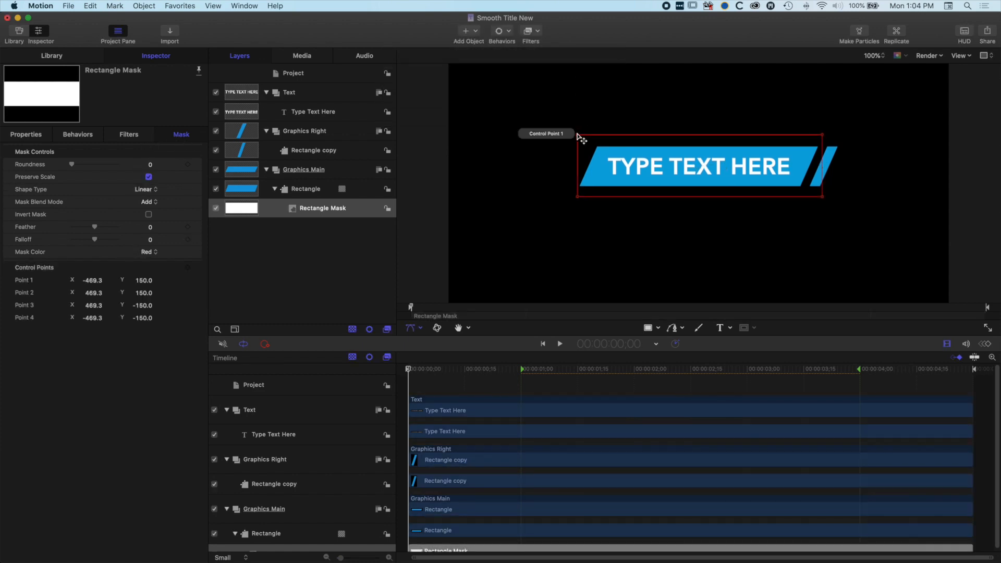
left_click_drag(821, 137, 854, 137)
left_click_drag(652, 138, 654, 139)
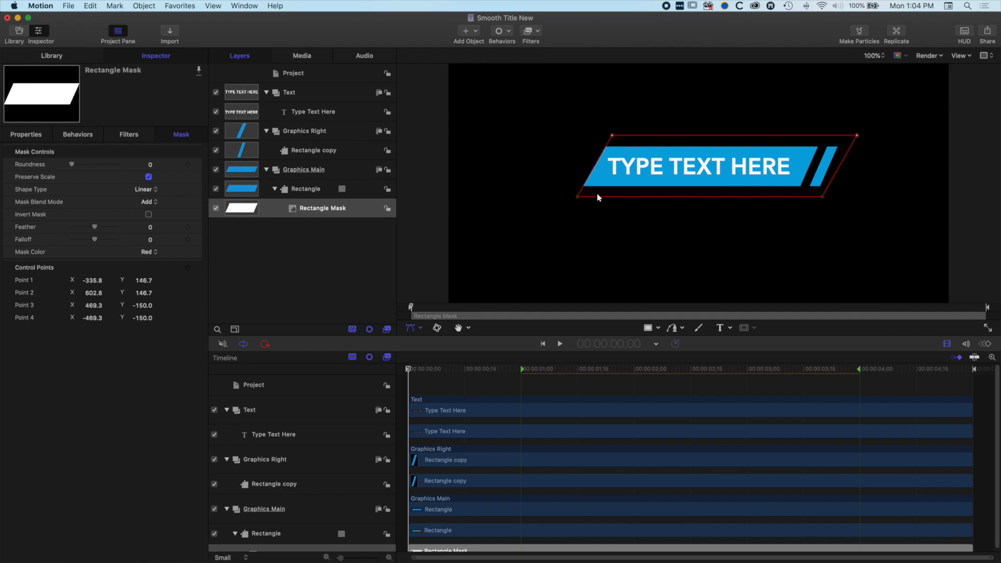
left_click_drag(593, 196, 573, 198)
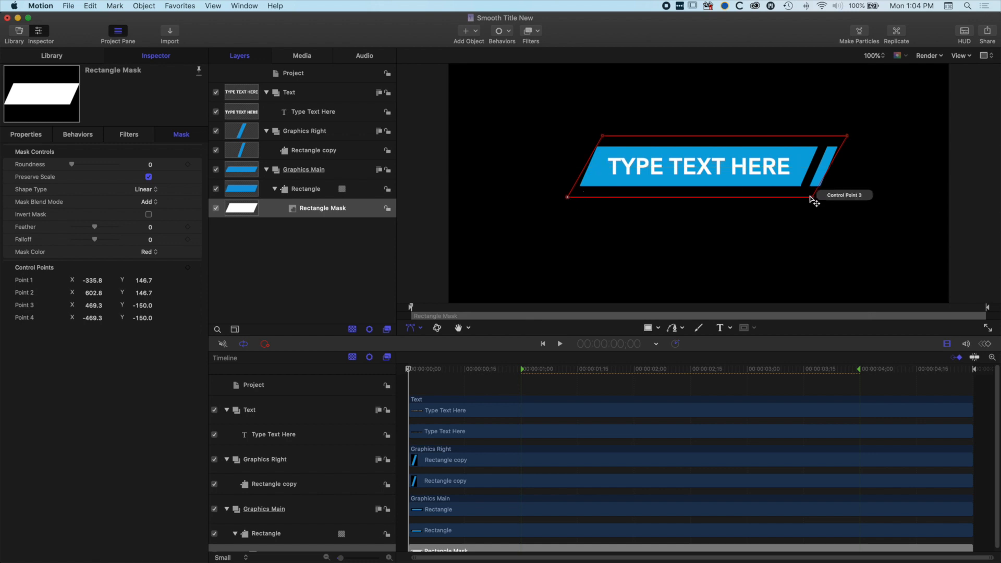
left_click_drag(813, 199, 817, 199)
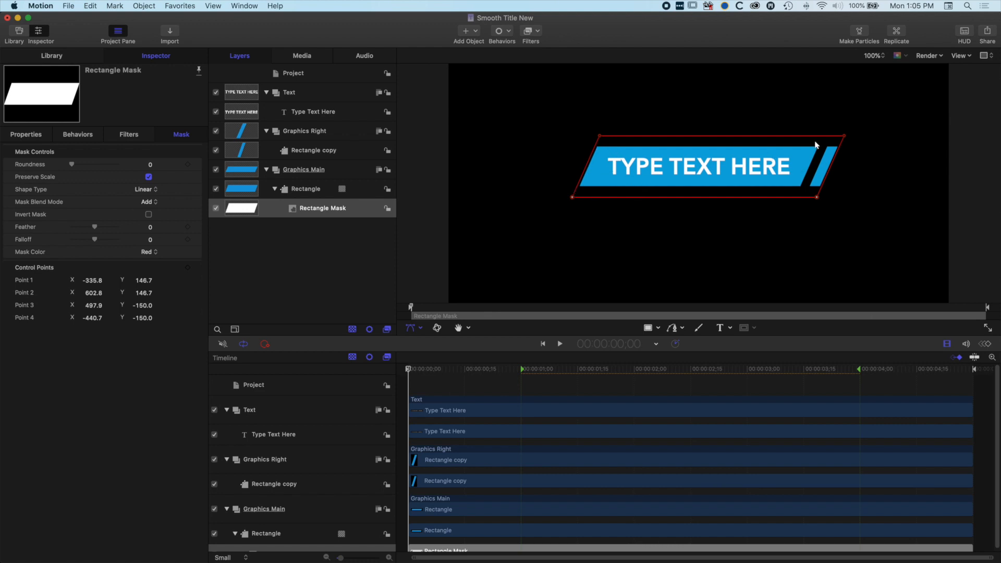
mouse_move(805, 155)
left_mouse_down()
mouse_move(545, 156)
mouse_move(789, 155)
left_mouse_up()
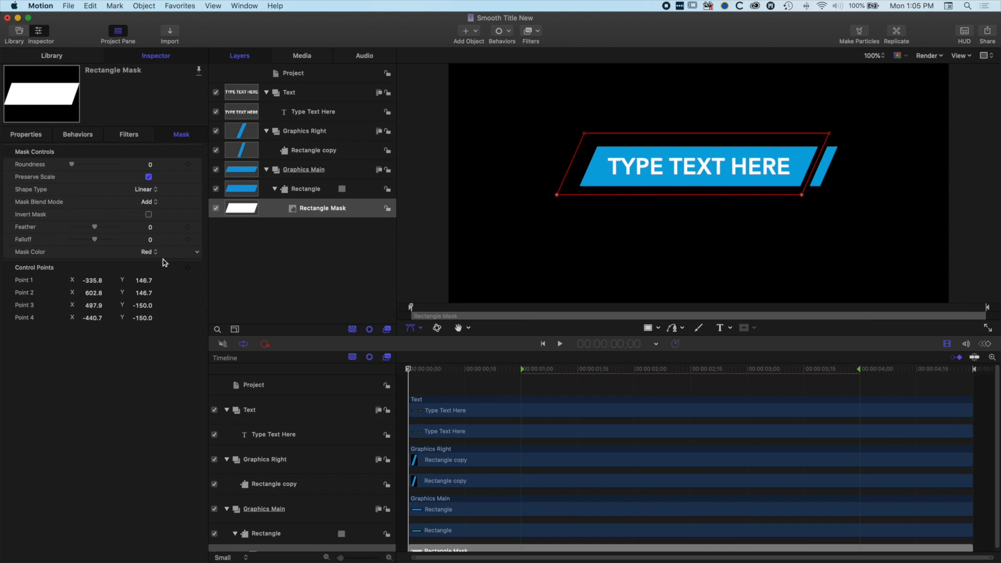
Keyframe the mask's position over the shape at frame 27 and fully left of it at frame 0, about X -959 px
left_click(22, 136)
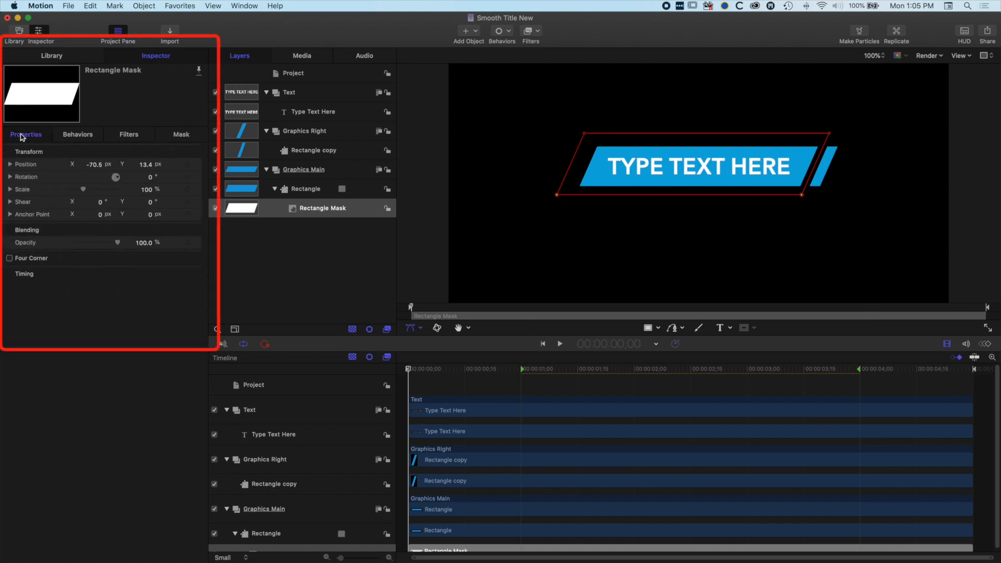
left_click(188, 165)
left_click_drag(415, 369, 509, 369)
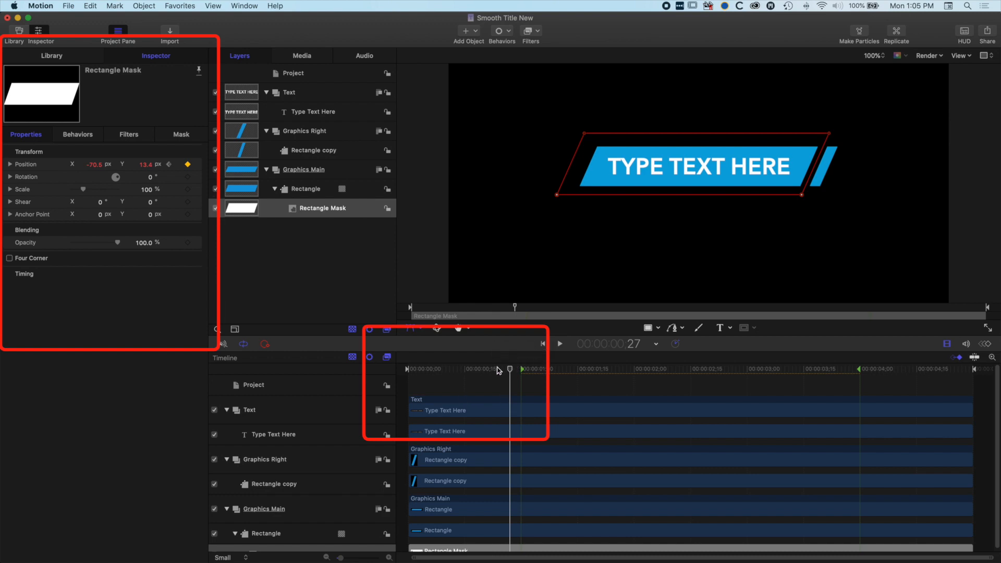
left_click(168, 165)
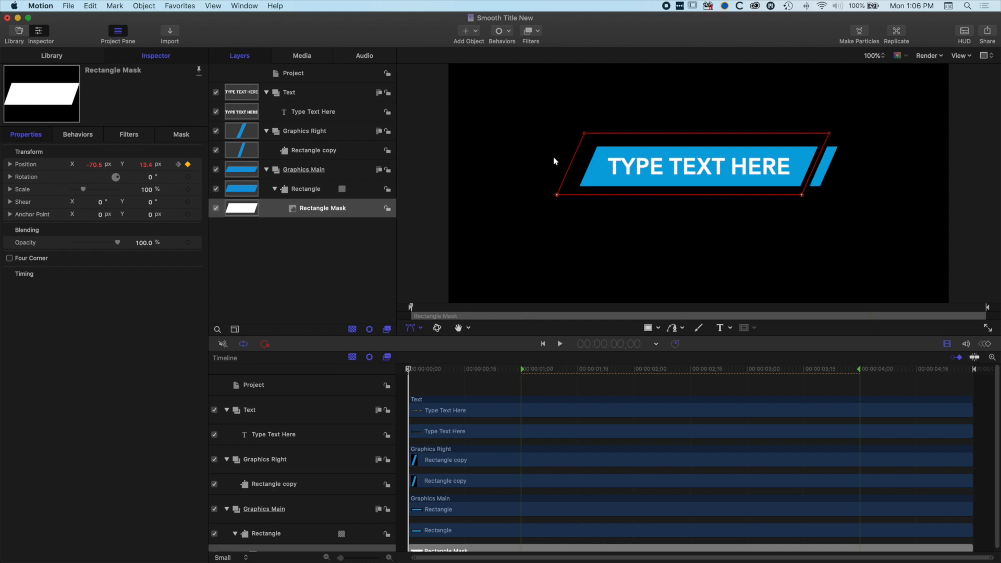
left_click_drag(581, 165, 350, 161)
Play the main shape's masked reveal from the start and return the playhead to frame 0
key("space")
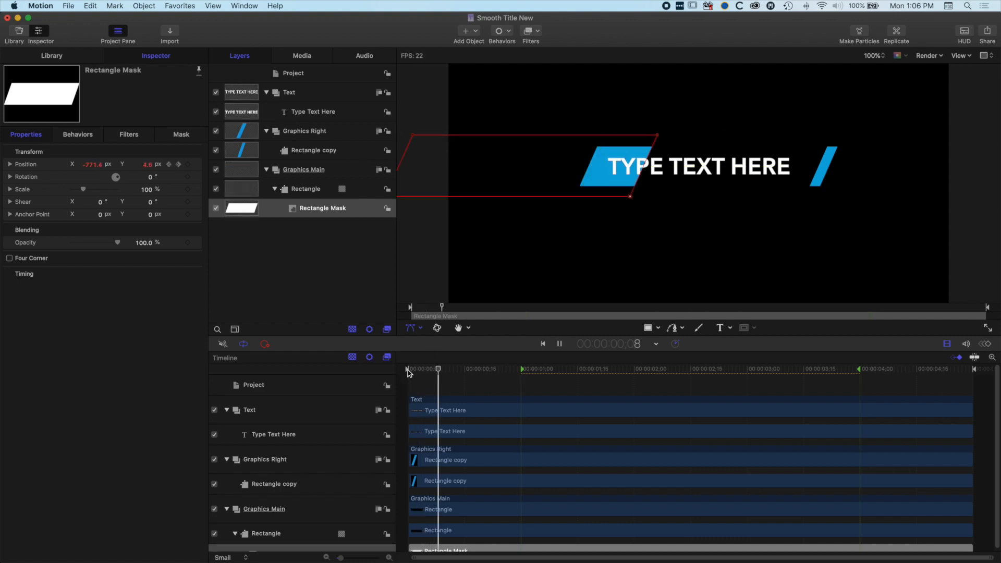
left_click(408, 371)
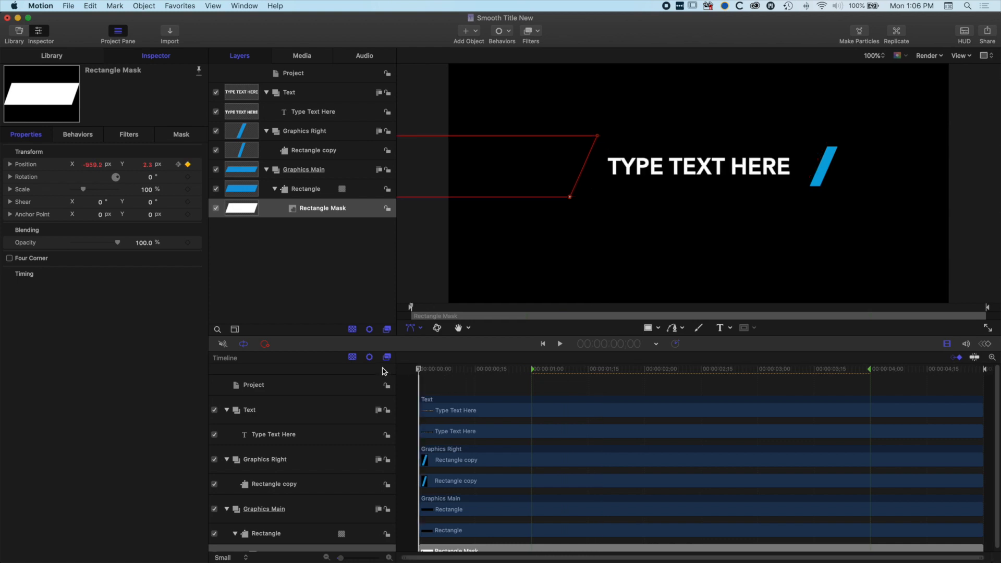
key("space")
left_click_drag(433, 370, 409, 371)
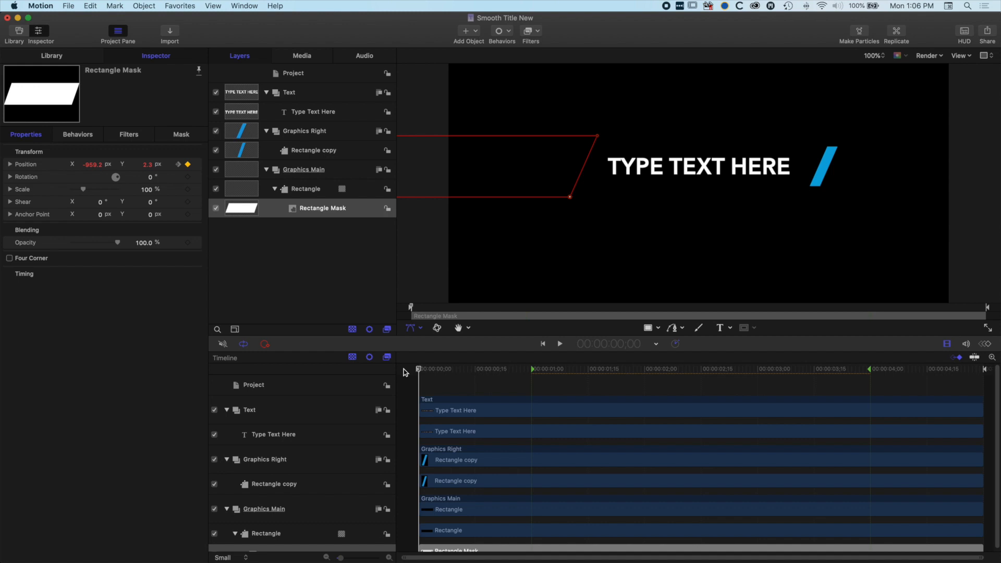
Duplicate the animated Rectangle Mask from the main Rectangle layer into the Text group
scroll(325, 494, "down", 1)
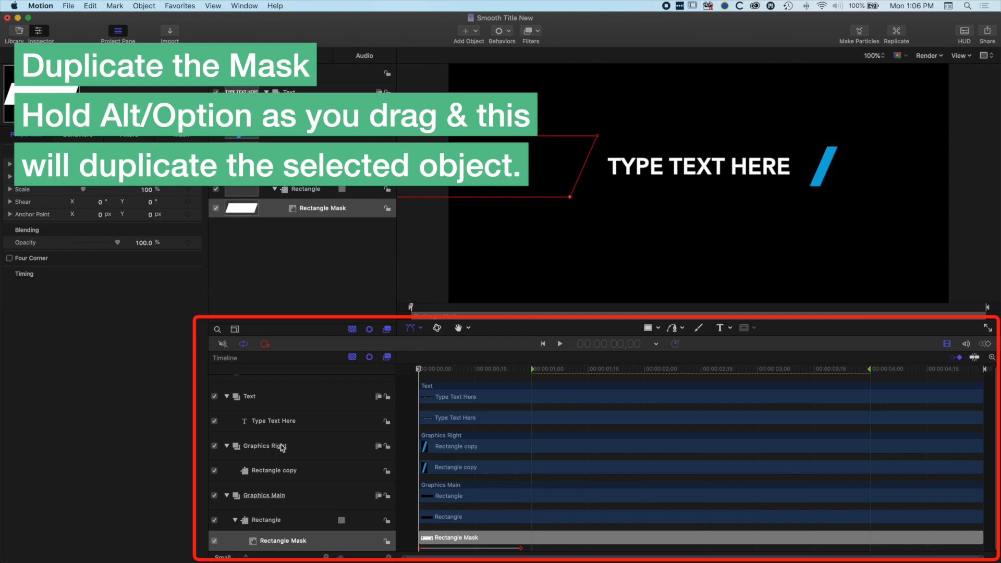
left_click(284, 541)
left_click_drag(280, 542, 277, 398)
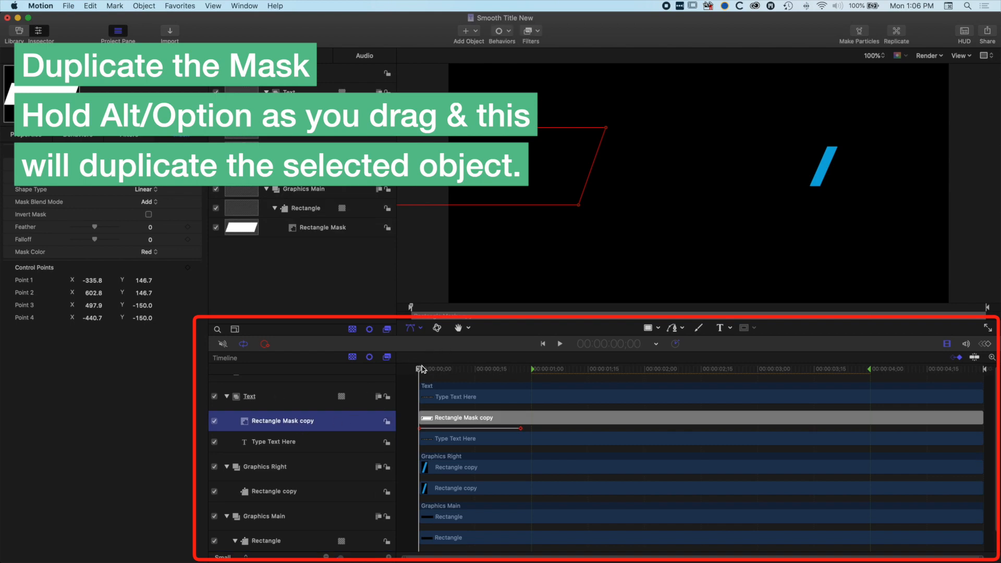
Scrub the text reveal, move the text mask's end keyframe to just before the one-second mark, and play the result
left_click_drag(421, 370, 480, 371)
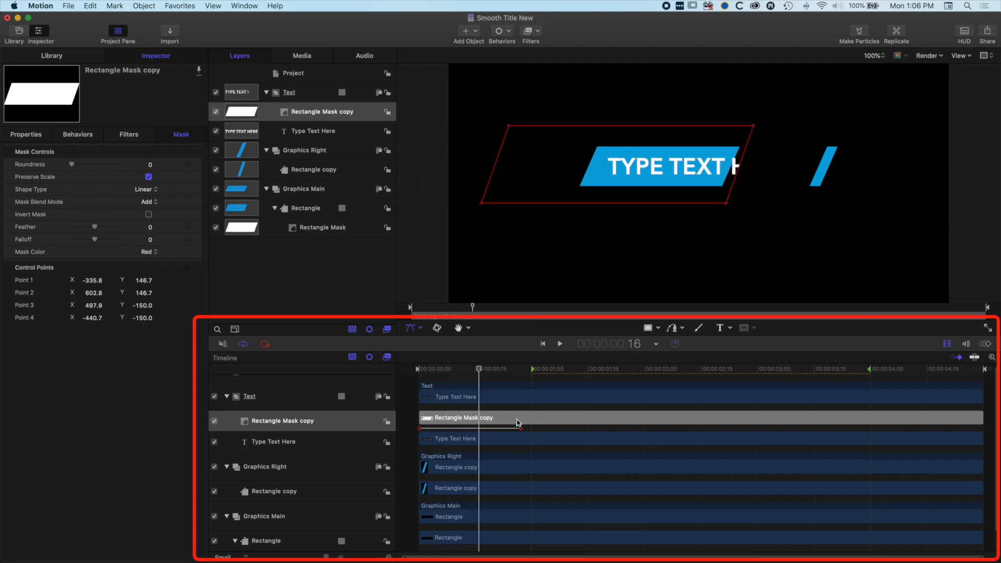
left_click_drag(478, 369, 499, 371)
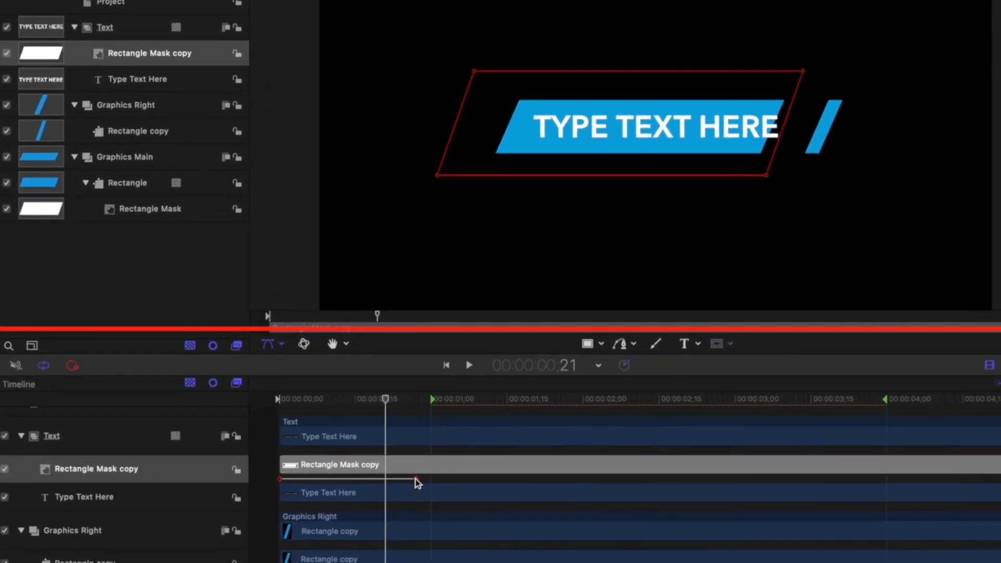
left_click_drag(416, 478, 427, 478)
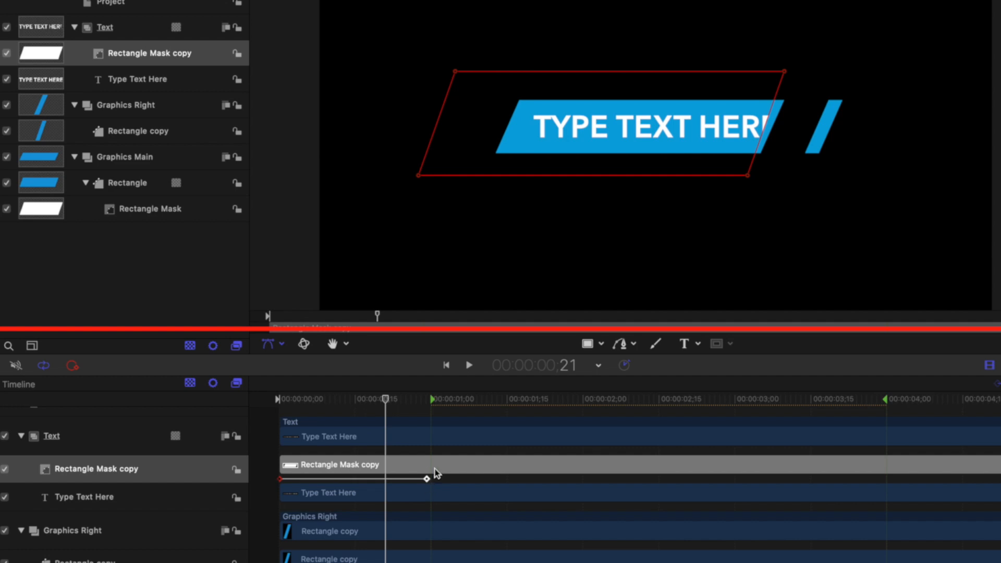
left_click_drag(386, 400, 271, 404)
key("space")
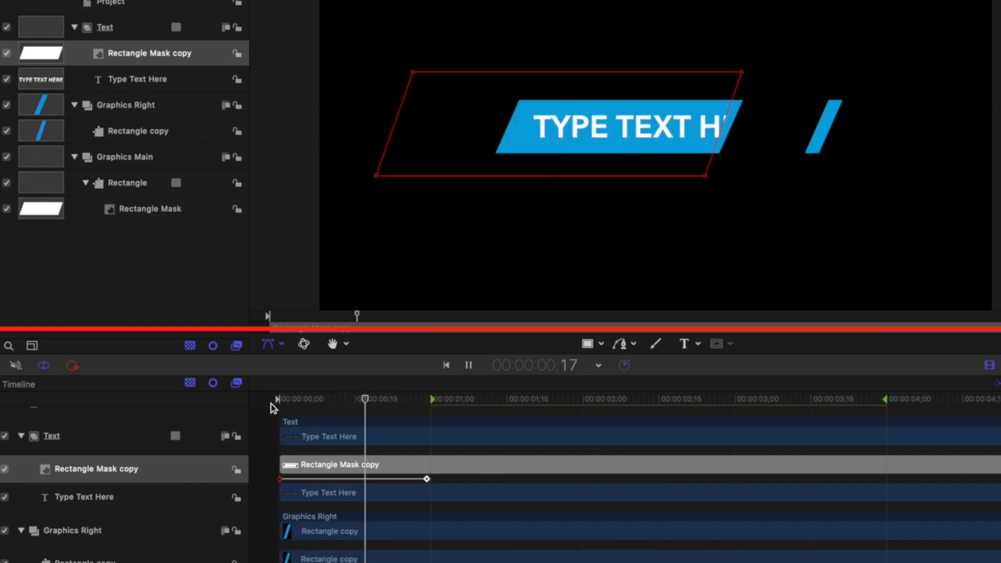
key("space")
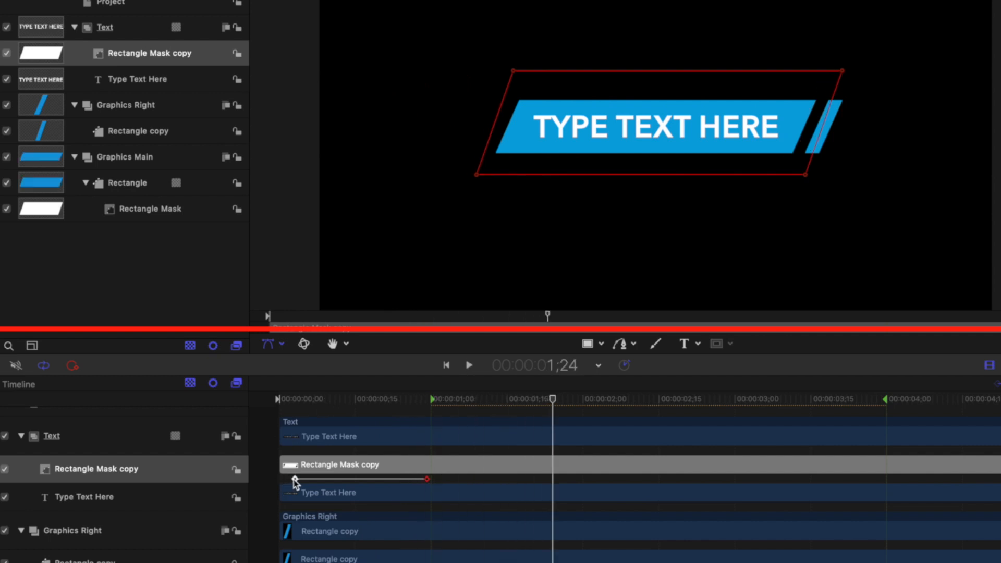
Delay the text mask's start keyframe by about five frames and play the staggered reveal from the beginning
left_click_drag(300, 479, 304, 478)
left_click_drag(308, 401, 260, 397)
key("space")
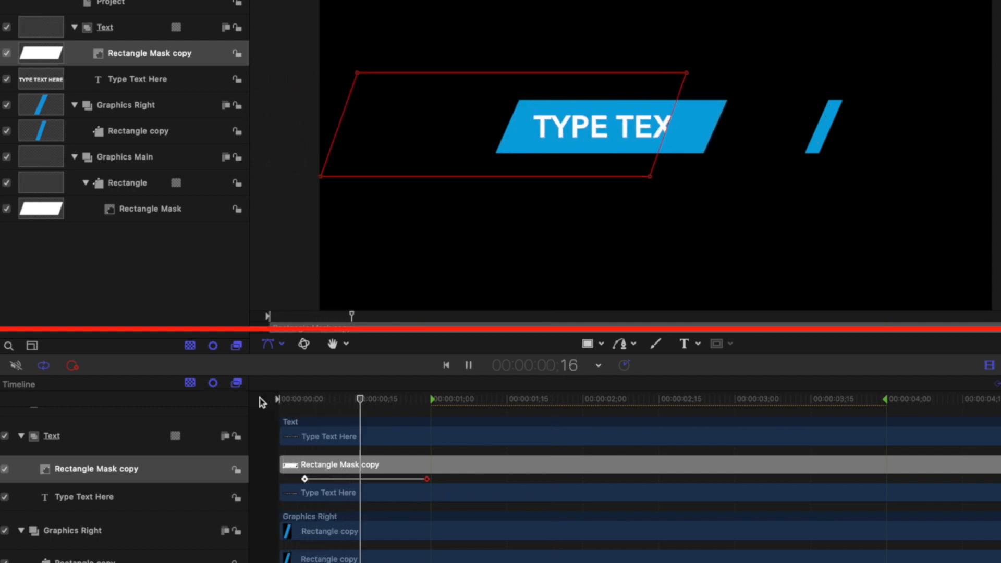
key("space")
left_click_drag(305, 397, 253, 396)
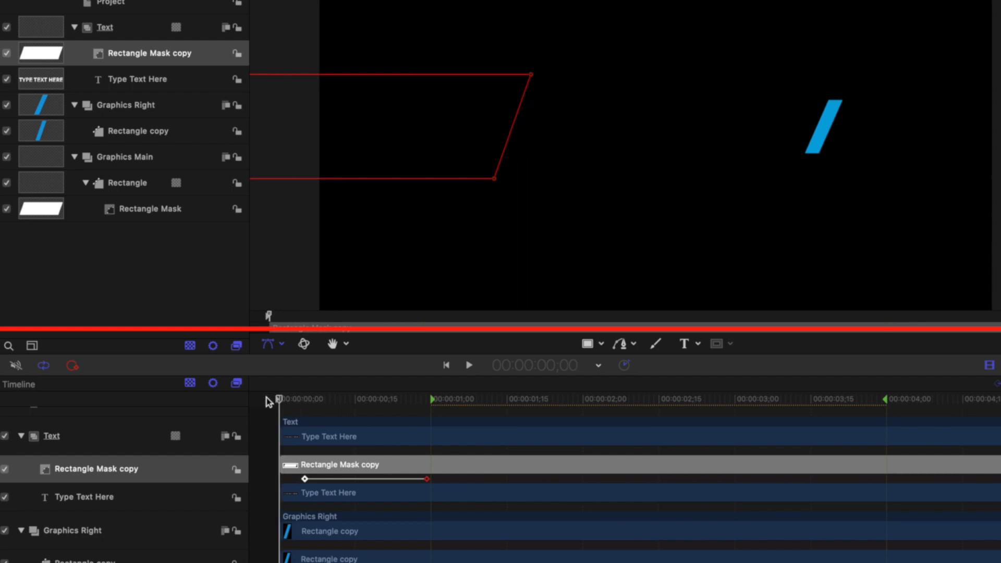
key("space")
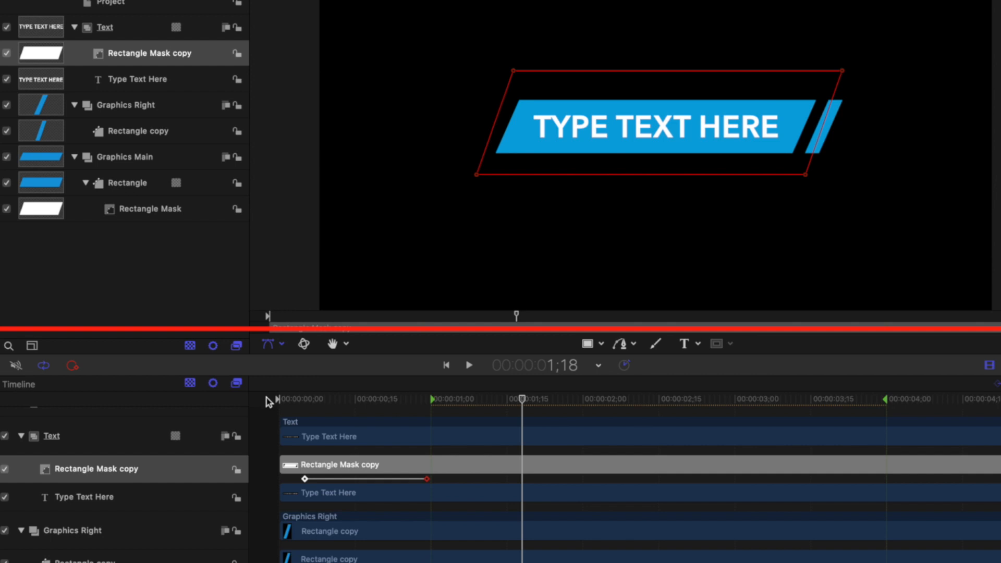
left_click(269, 401)
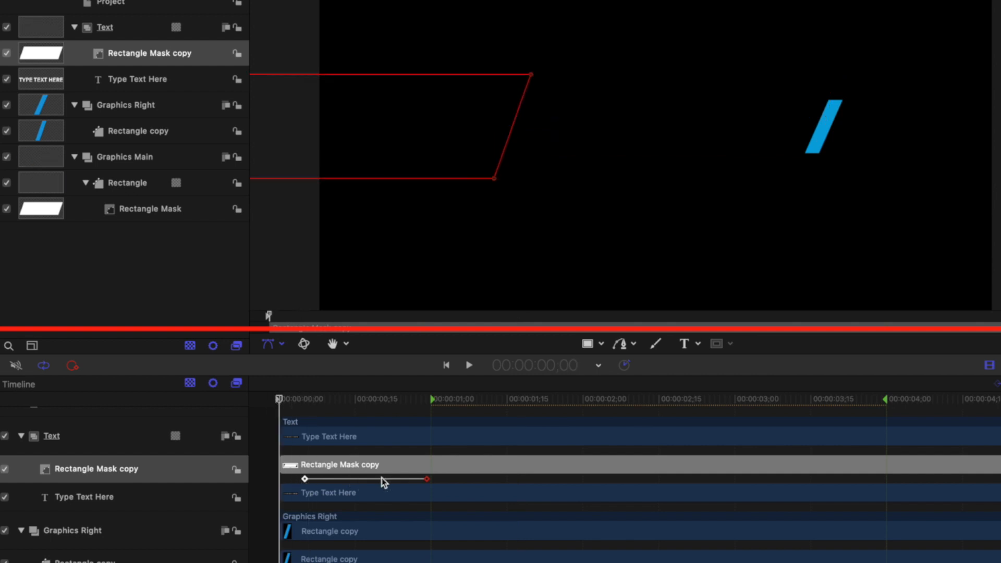
key("space")
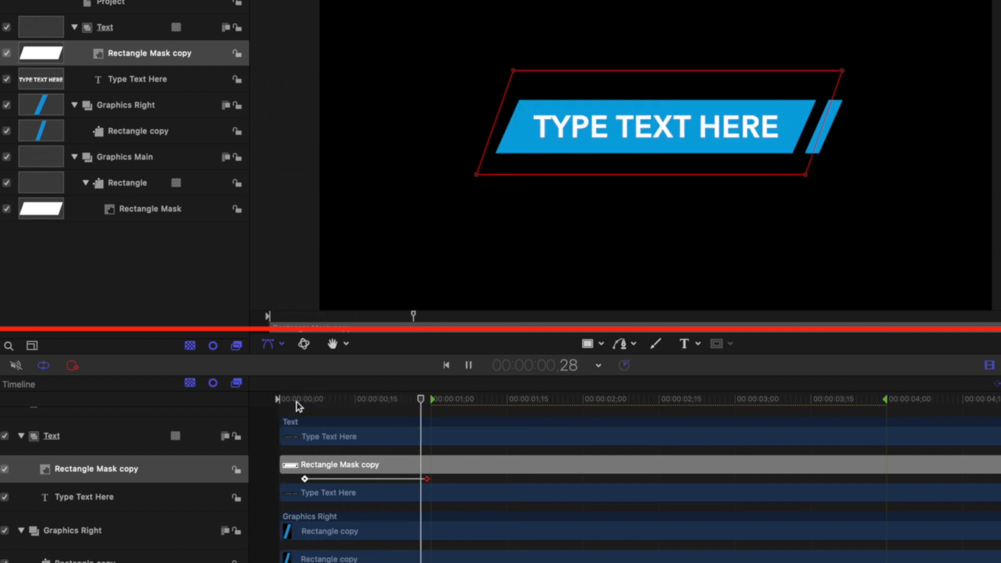
key("space")
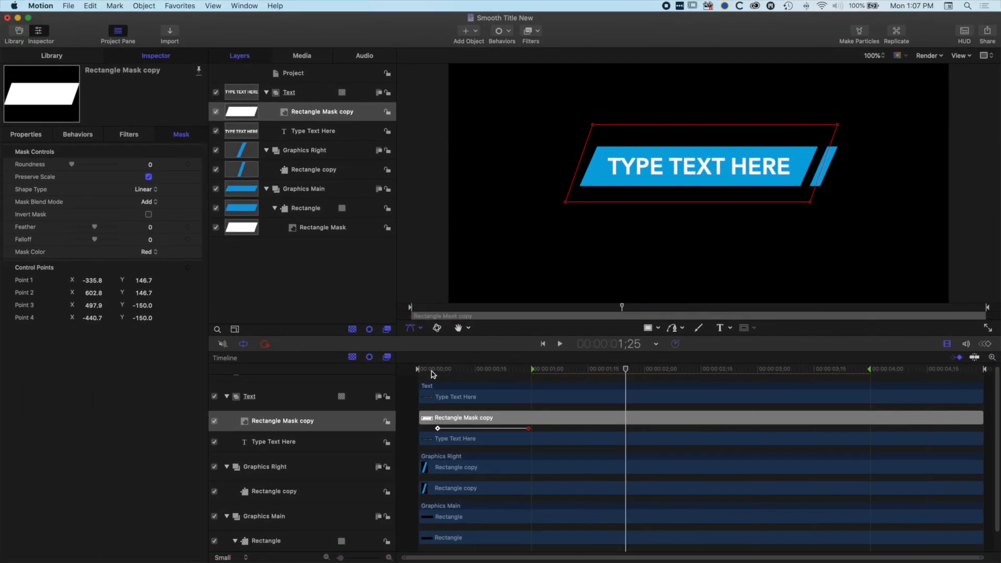
Switch to Final Cut Pro, replace the River touring title with a fresh Smooth Title New above the third clip, and play it
key("super+Tab")
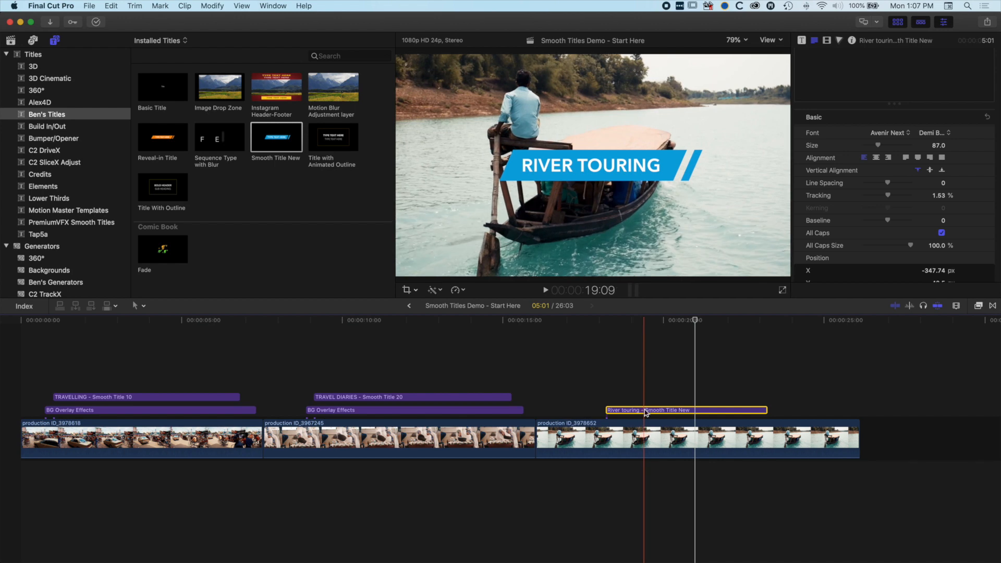
key("Delete")
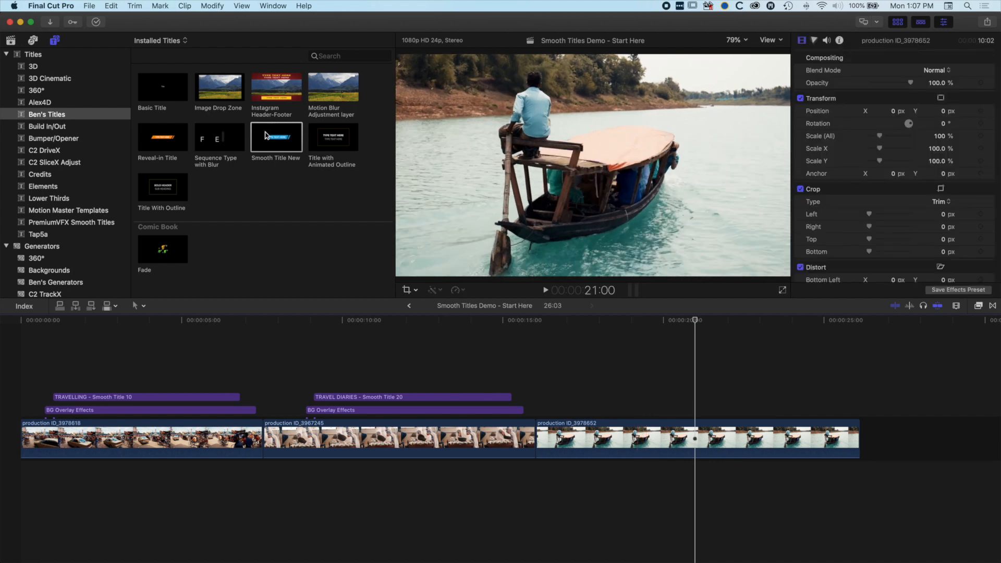
left_click_drag(279, 138, 580, 404)
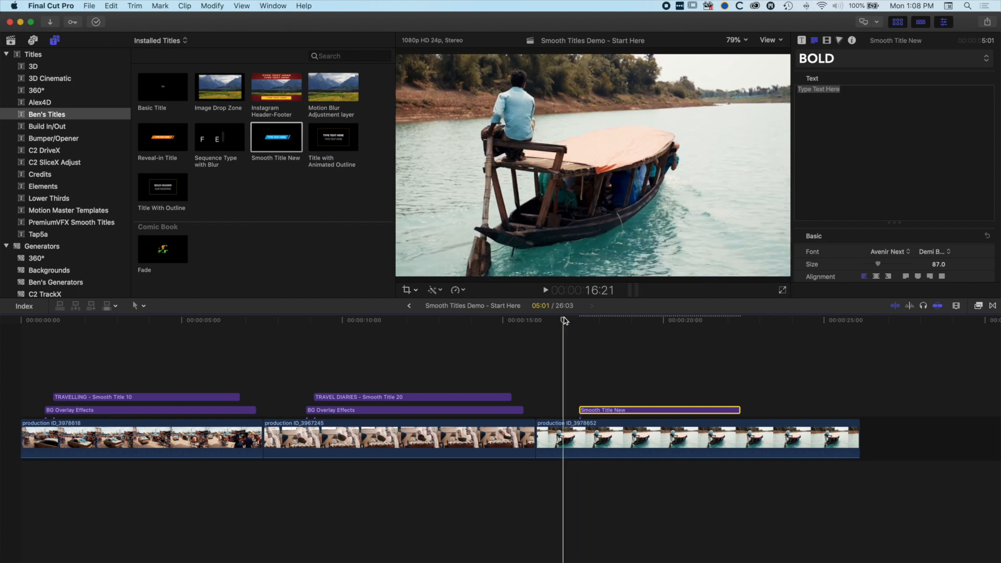
key("space")
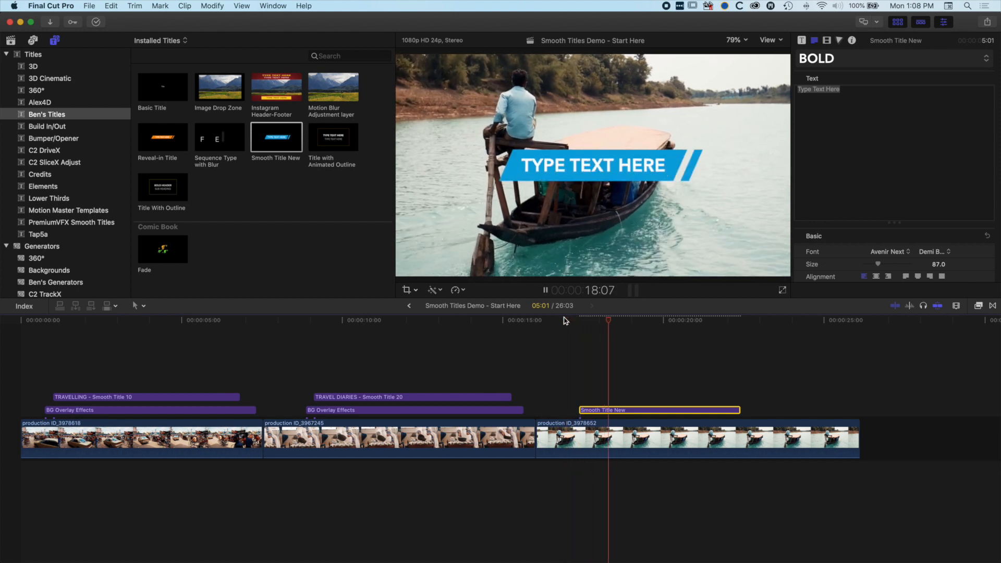
key("space")
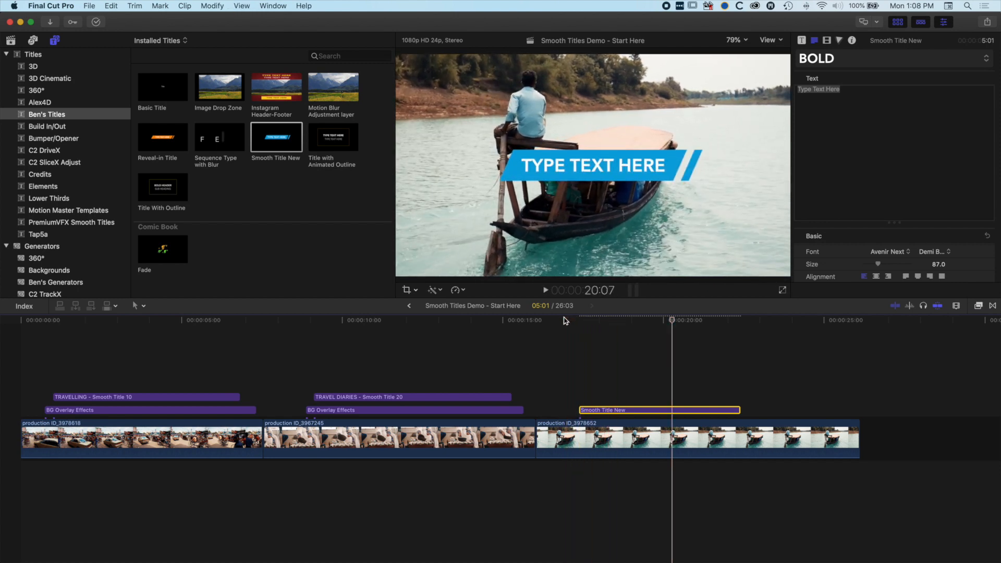
Switch to Motion, toggle the Graphics Right group's visibility off and on, and select its Rectangle copy shape
key("super+Tab")
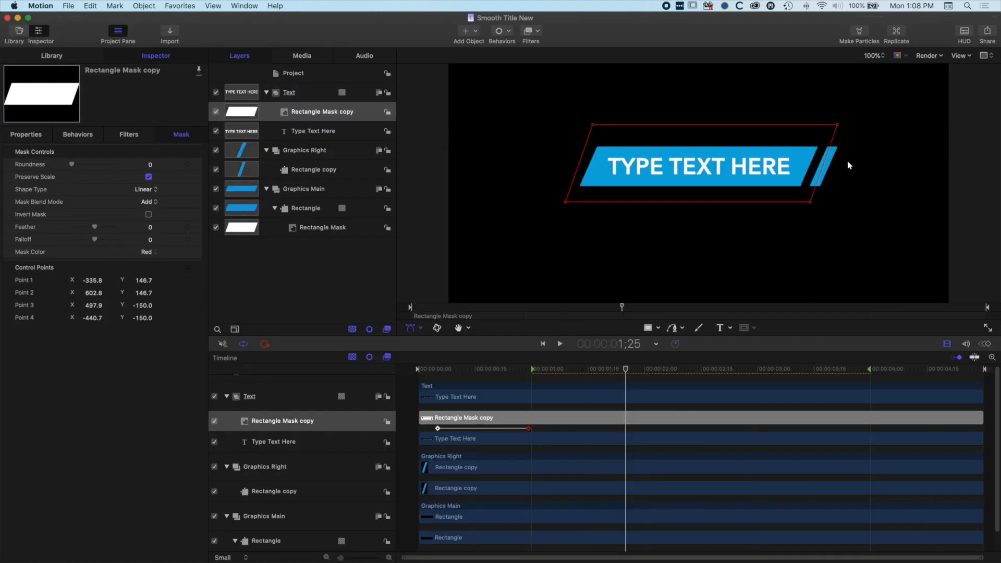
left_click(227, 397)
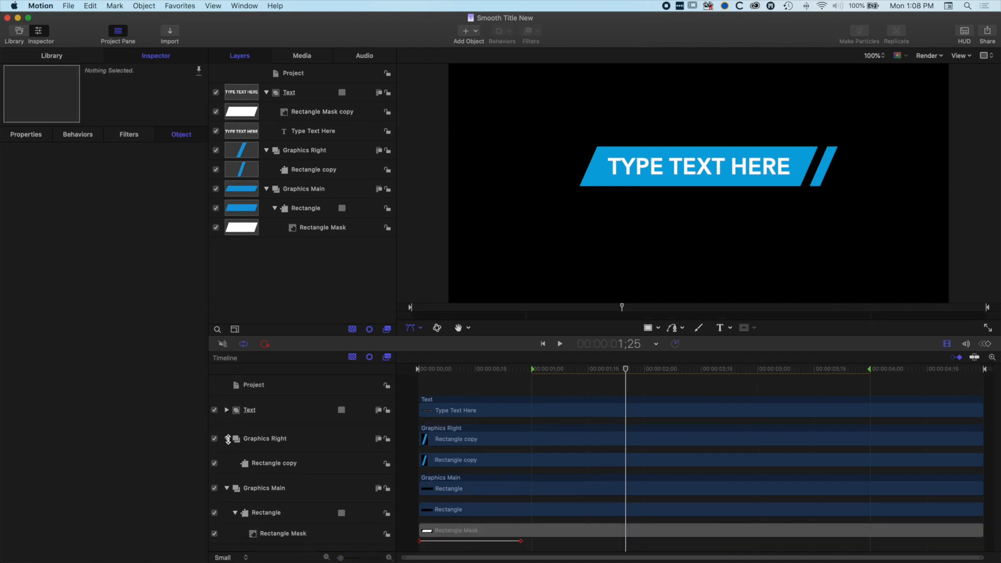
left_click(214, 438)
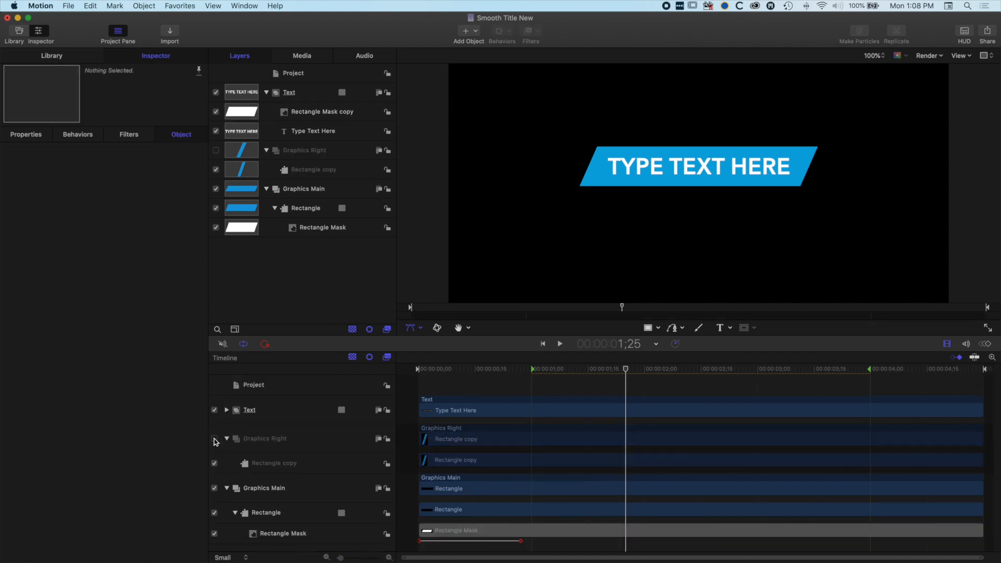
left_click(215, 439)
left_click(277, 441)
left_click(277, 463)
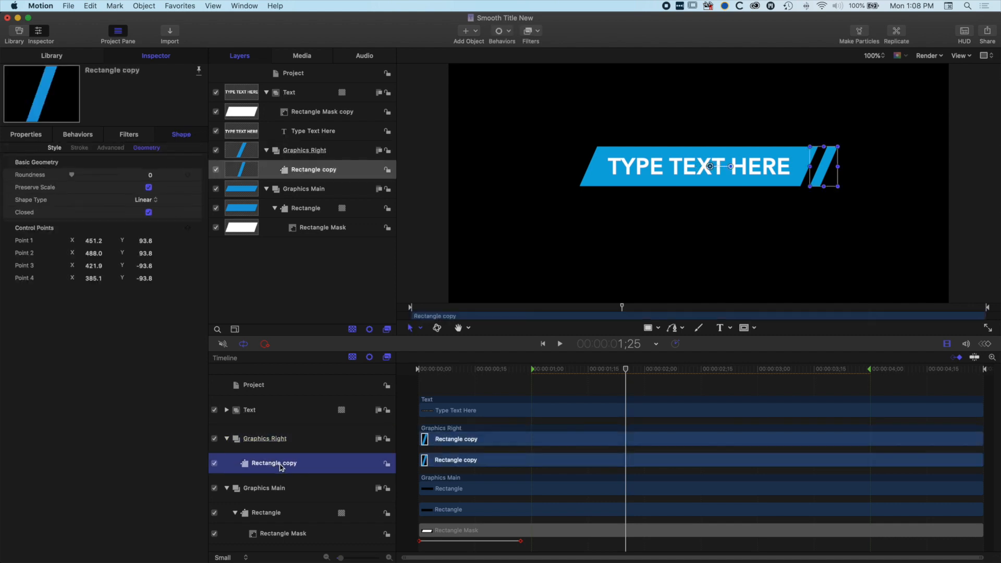
Preview the reveal from the start and set a Position keyframe on the Rectangle copy shape at frame 26
left_click(416, 371)
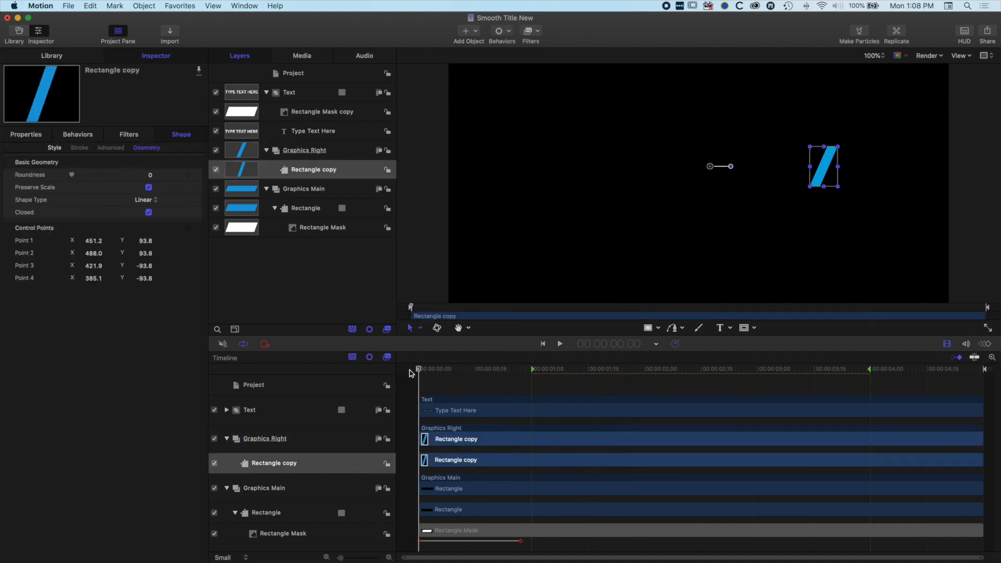
key("space")
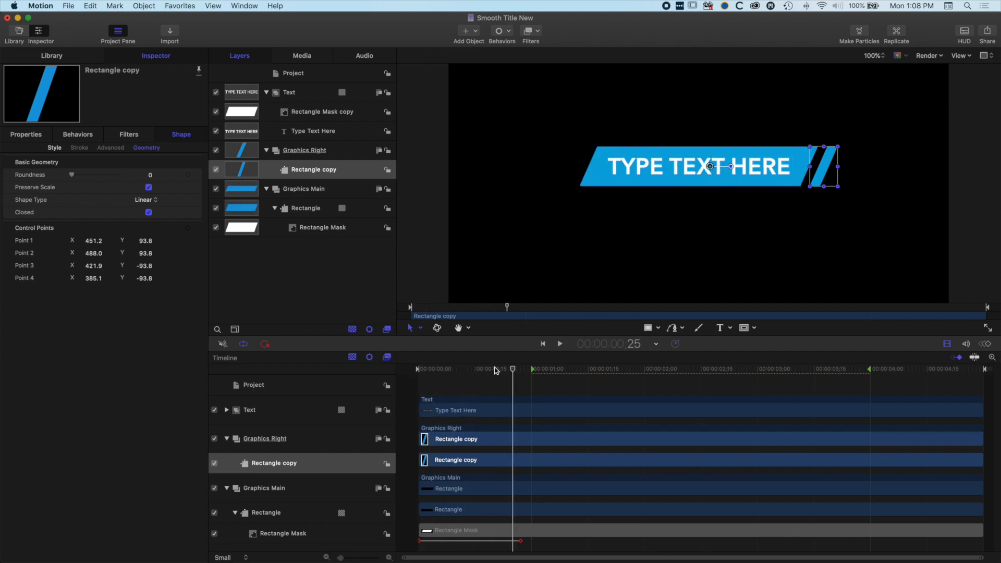
left_click_drag(513, 370, 490, 370)
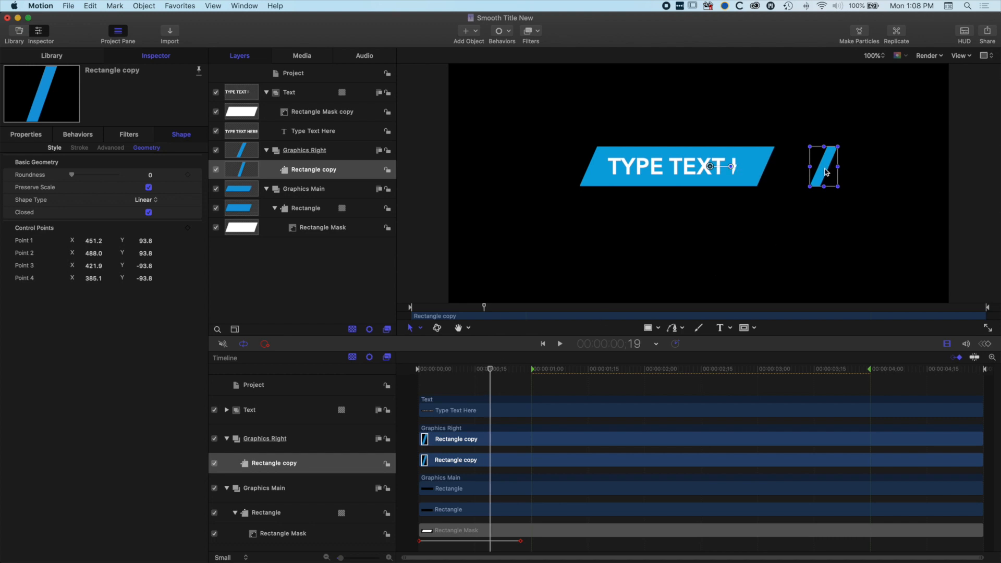
left_click_drag(490, 370, 516, 370)
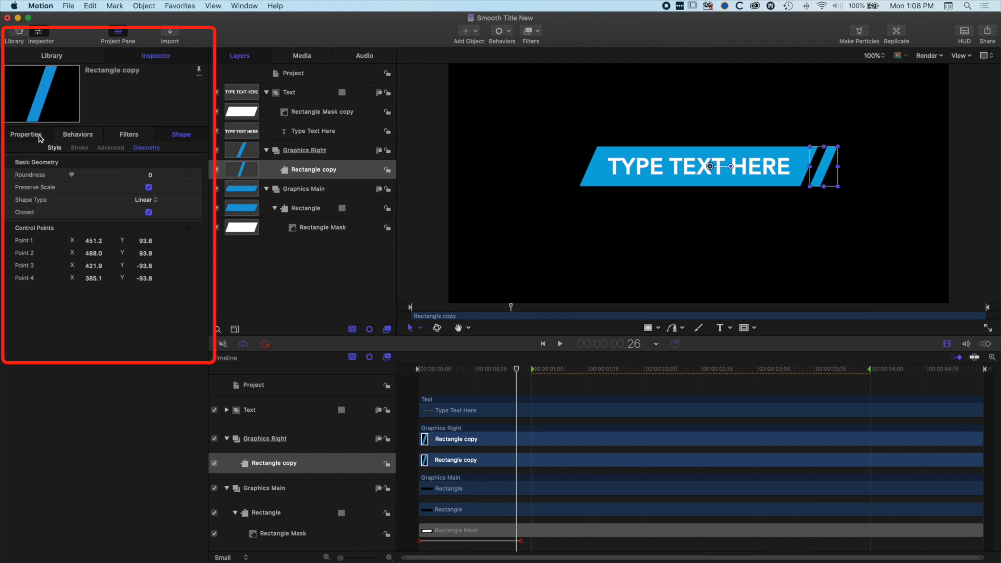
left_click(40, 137)
left_click(187, 165)
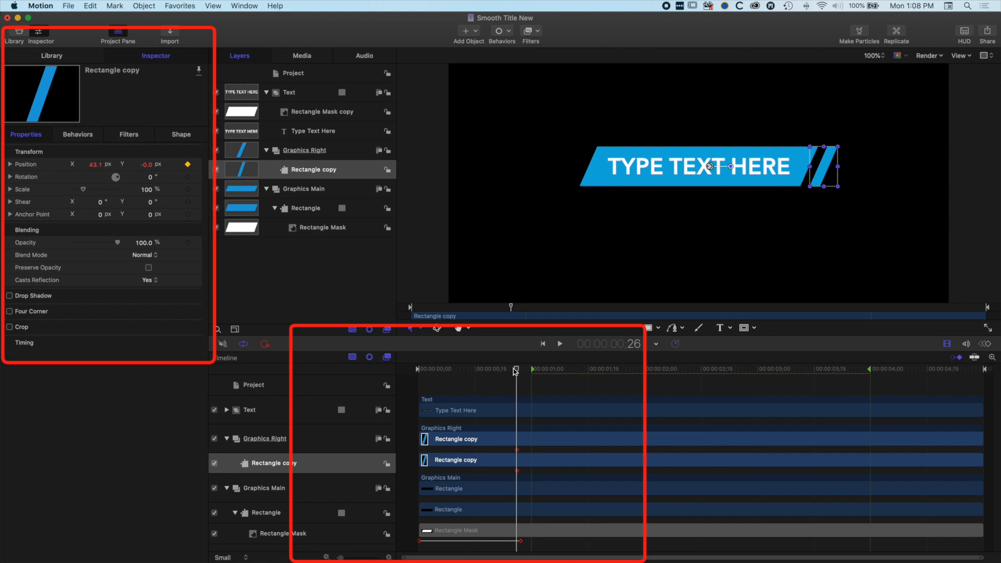
At frame 17, keyframe the Rectangle copy's Position X to 203.1 px and play the slide-in
left_click_drag(515, 370, 482, 371)
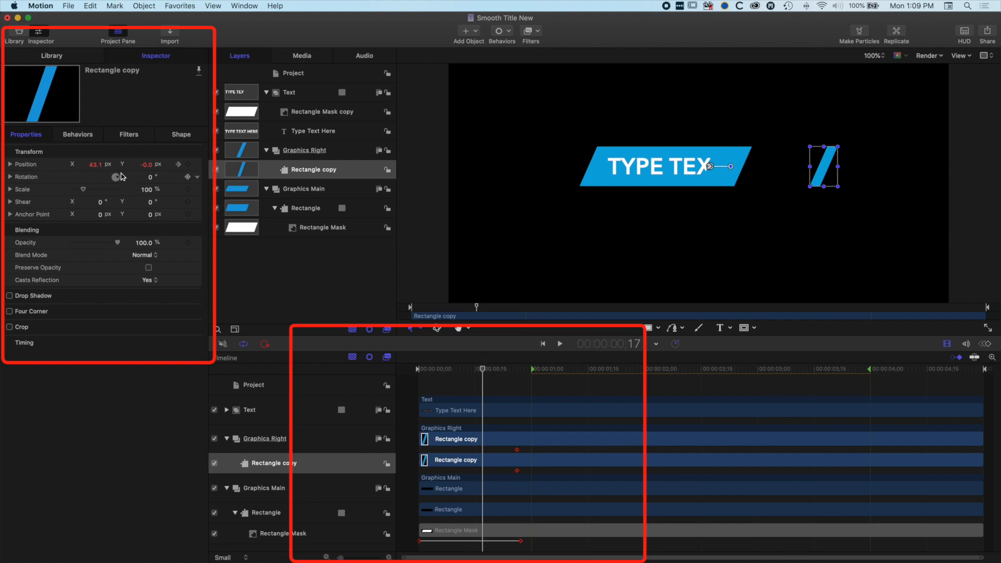
left_click_drag(95, 168, 179, 168)
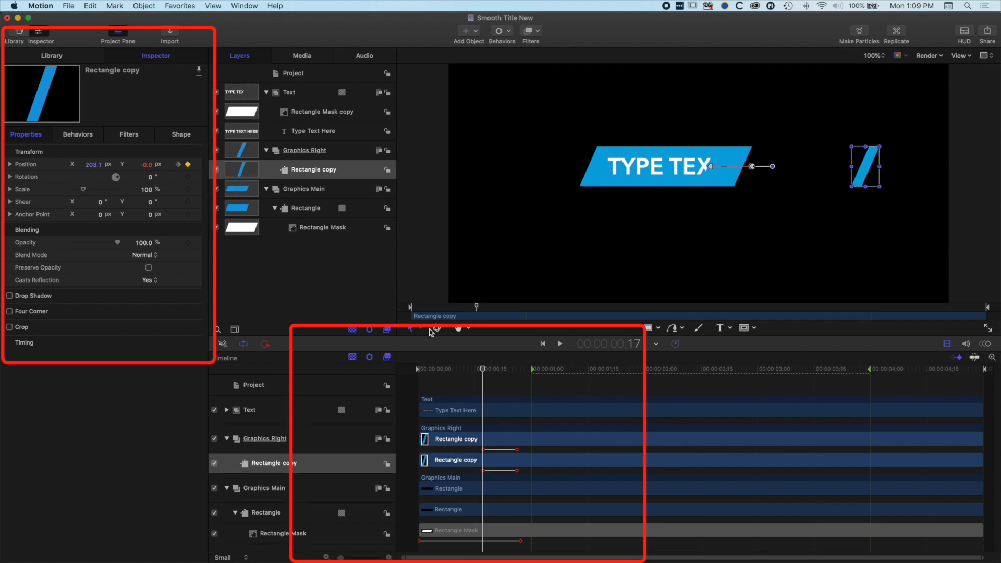
key("space")
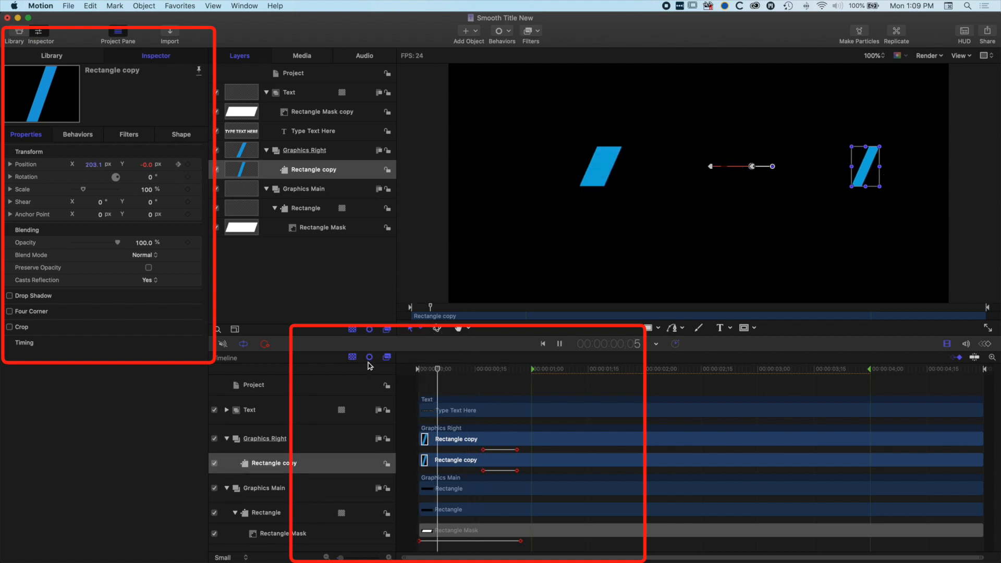
key("space")
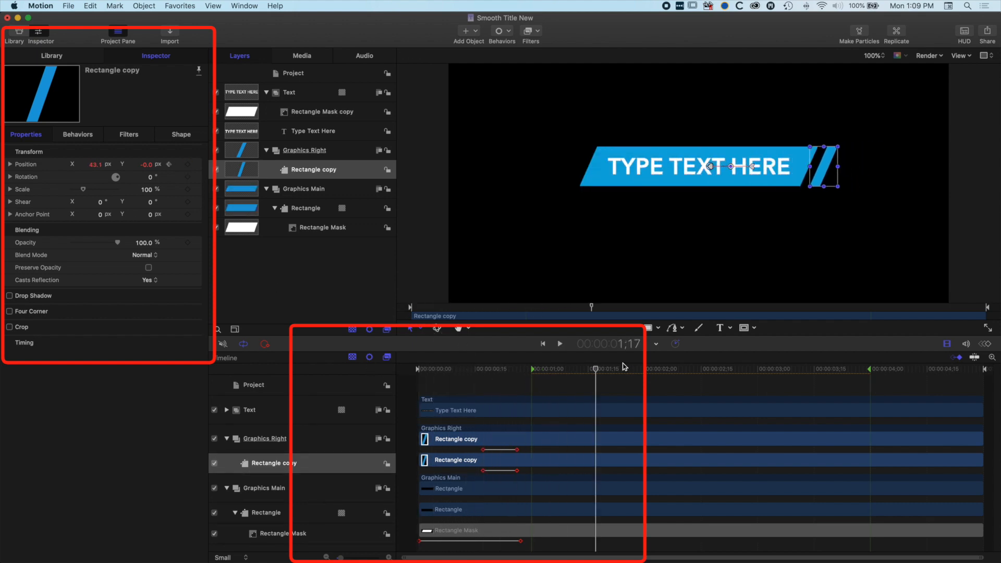
left_click_drag(593, 373, 467, 374)
key("space")
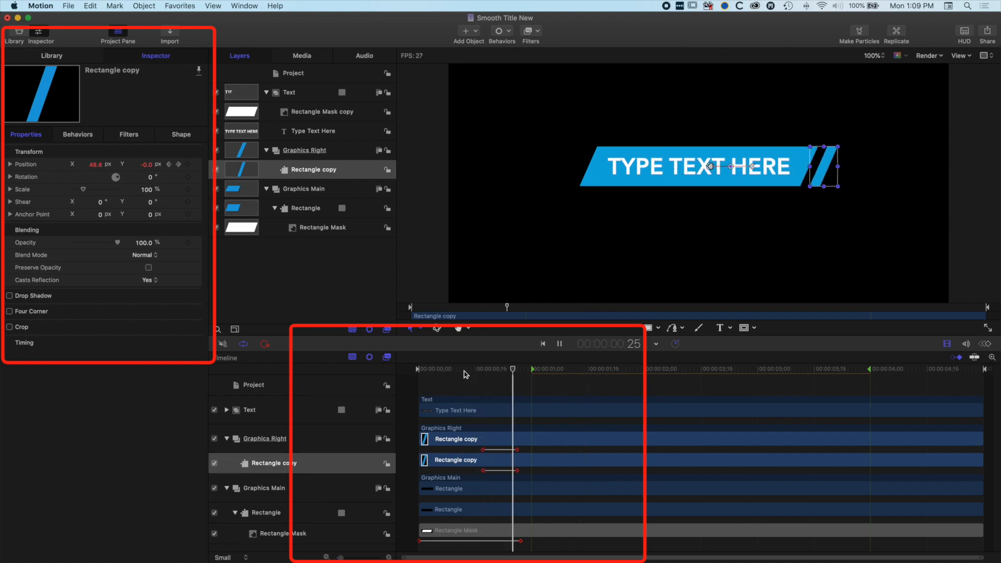
key("space")
Move the Rectangle copy's starting Position keyframe earlier to frame 15 and play the animation from the beginning
left_click_drag(483, 449, 475, 449)
left_click(457, 369)
key("space")
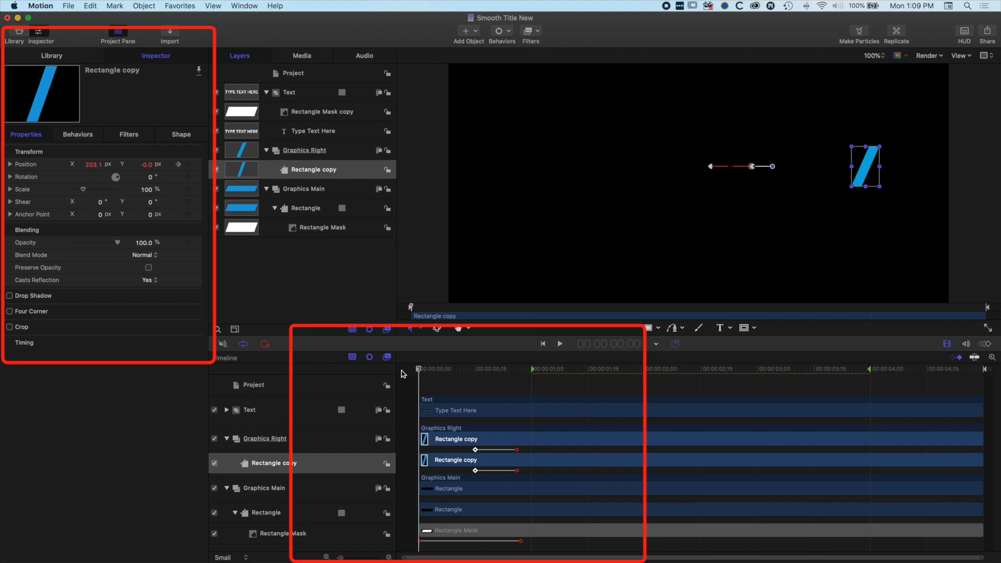
key("space")
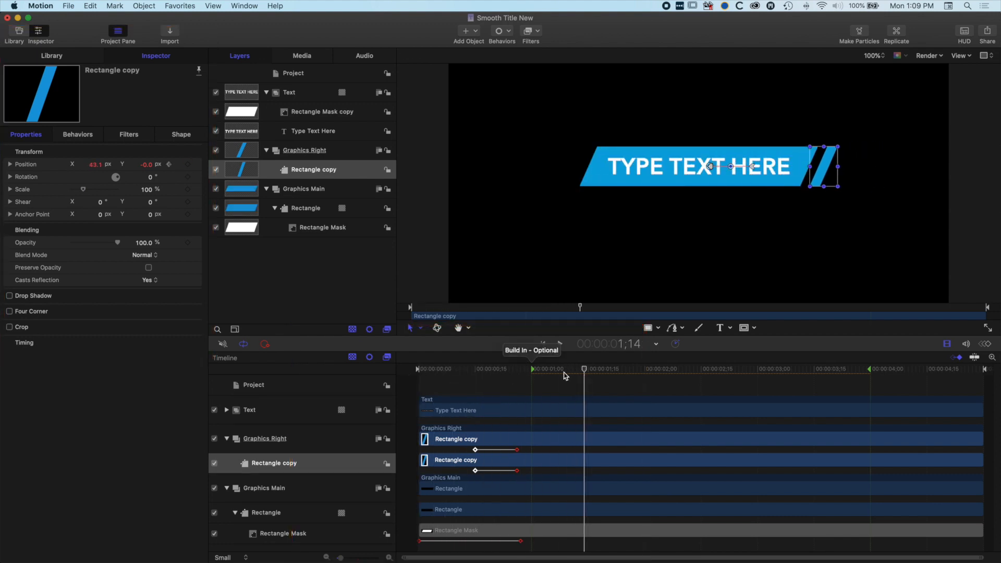
Return the playhead to frame 15 and apply the Basic Motion behavior Fade In/Fade Out to the Rectangle copy shape
left_click_drag(583, 373, 475, 371)
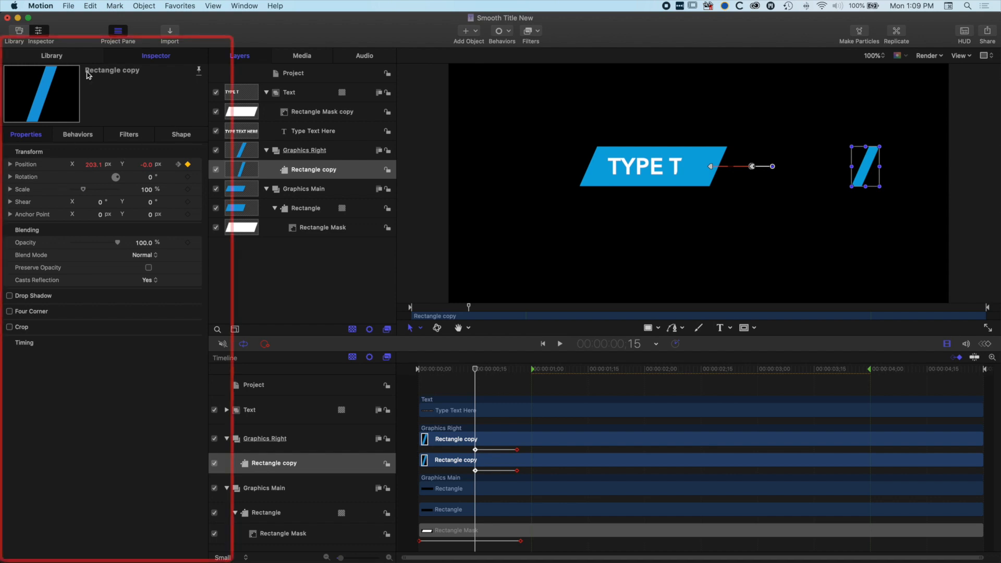
left_click(68, 56)
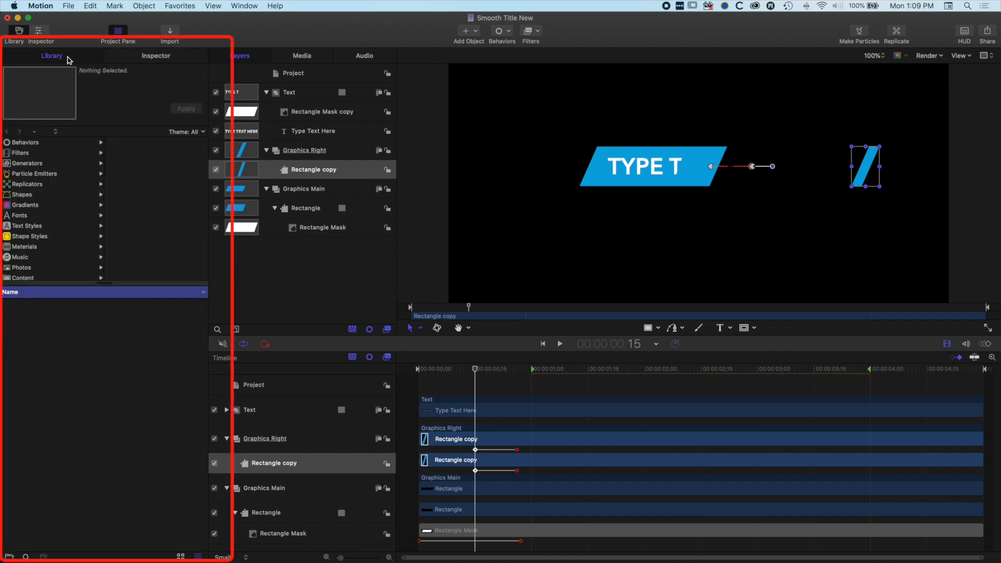
left_click(26, 143)
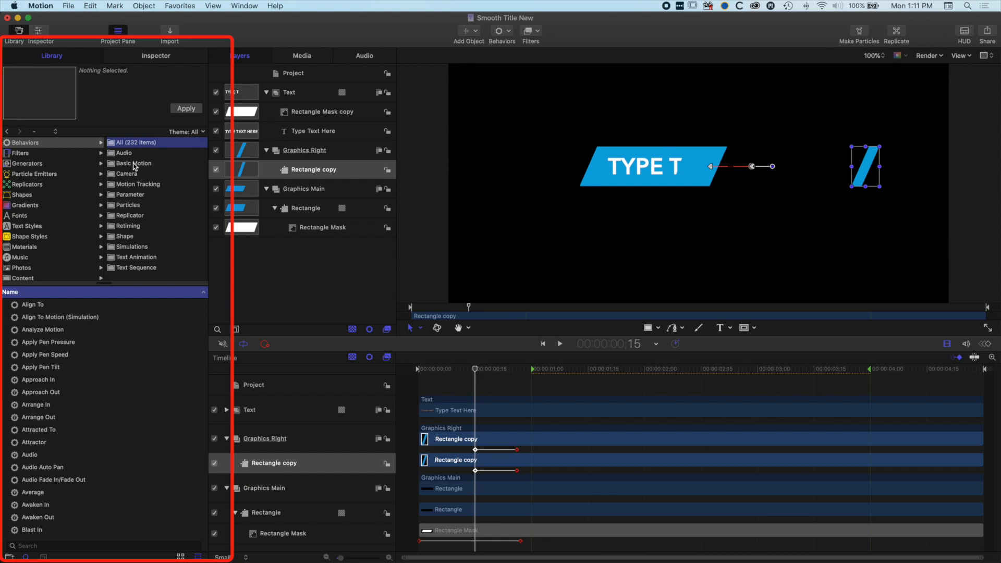
left_click(134, 163)
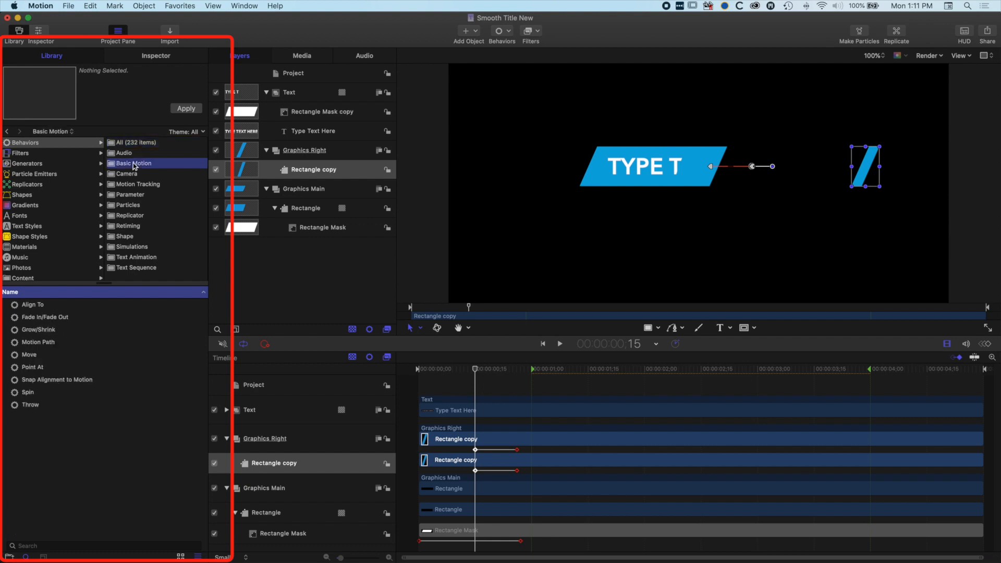
left_click(23, 319)
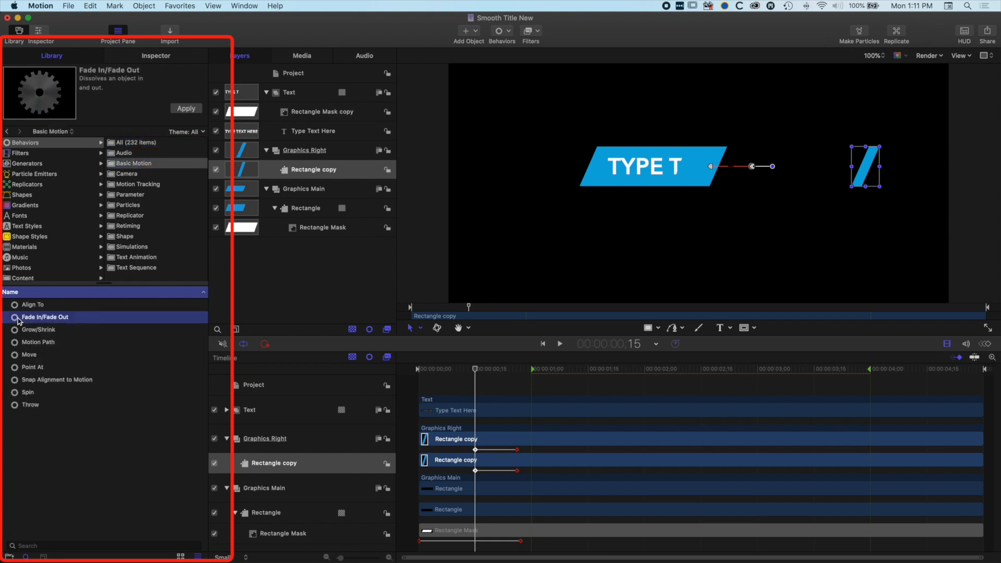
left_click_drag(19, 320, 306, 467)
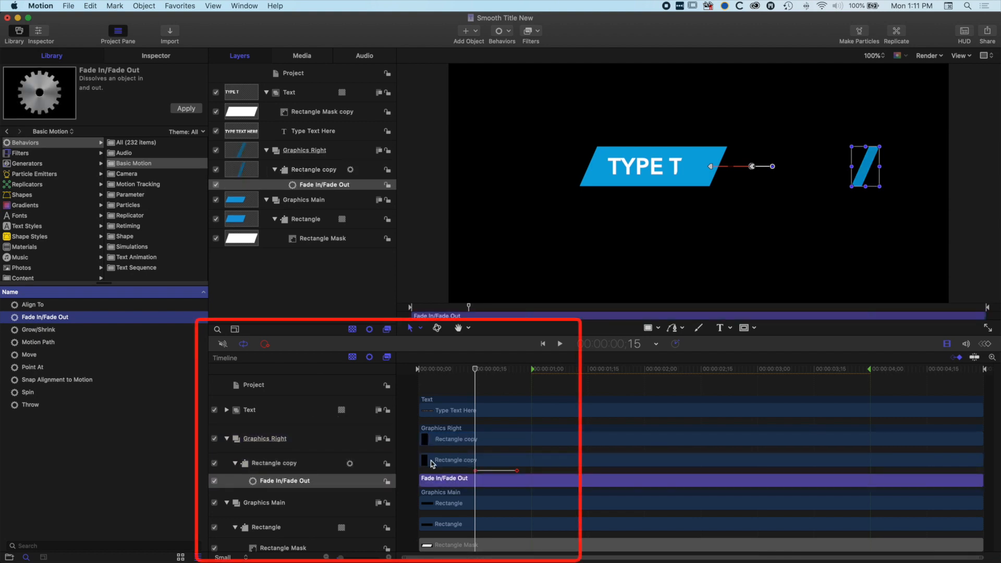
Trim the start of the Fade In/Fade Out behavior to frame 15 and play the result
mouse_move(474, 370)
left_mouse_down()
mouse_move(417, 370)
mouse_move(475, 370)
left_mouse_up()
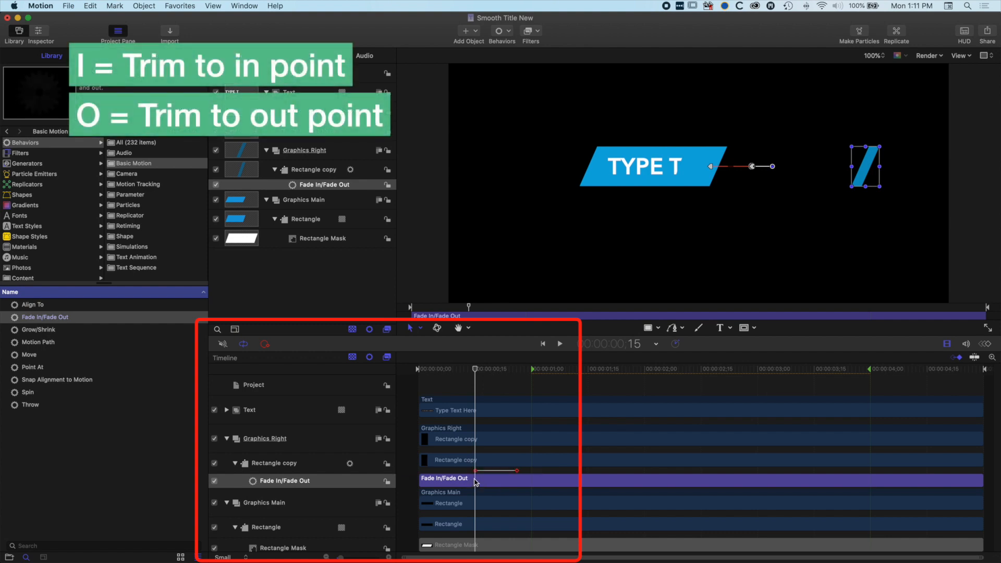
key("i")
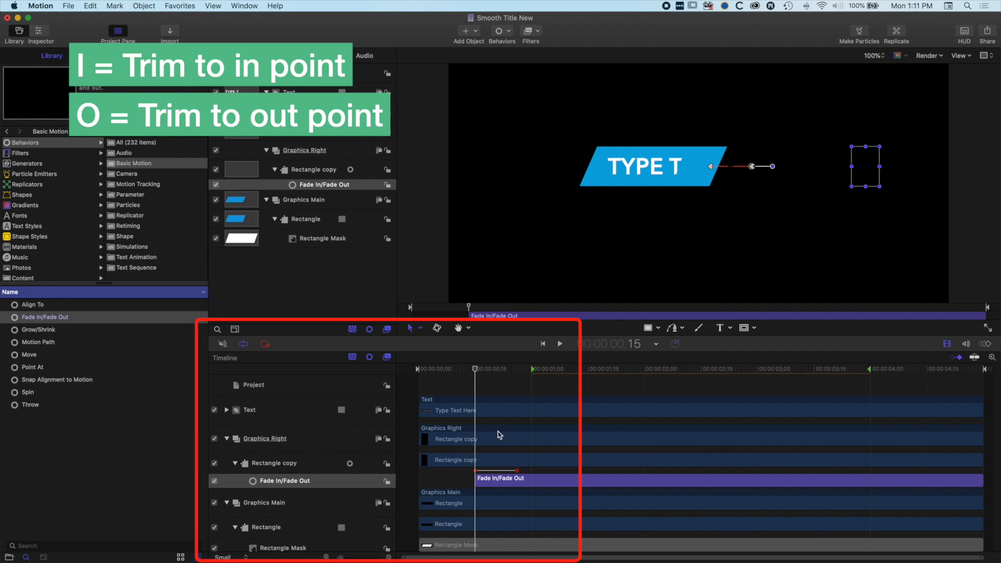
key("space")
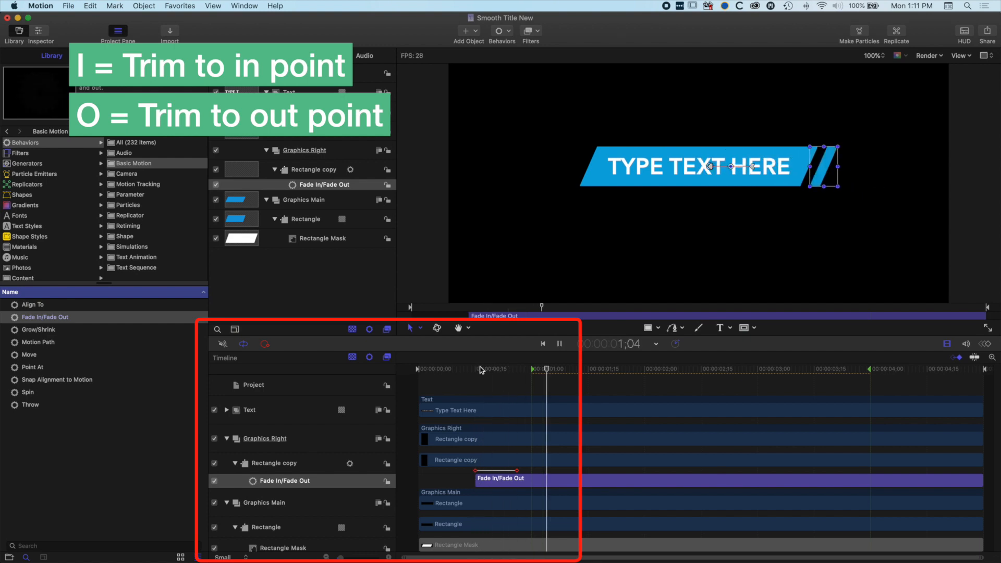
key("space")
Park the playhead at the 4;00 marker and apply the Text-Basic behavior Fade Characters Left Out to the Type Text Here layer
left_click_drag(644, 369, 739, 373)
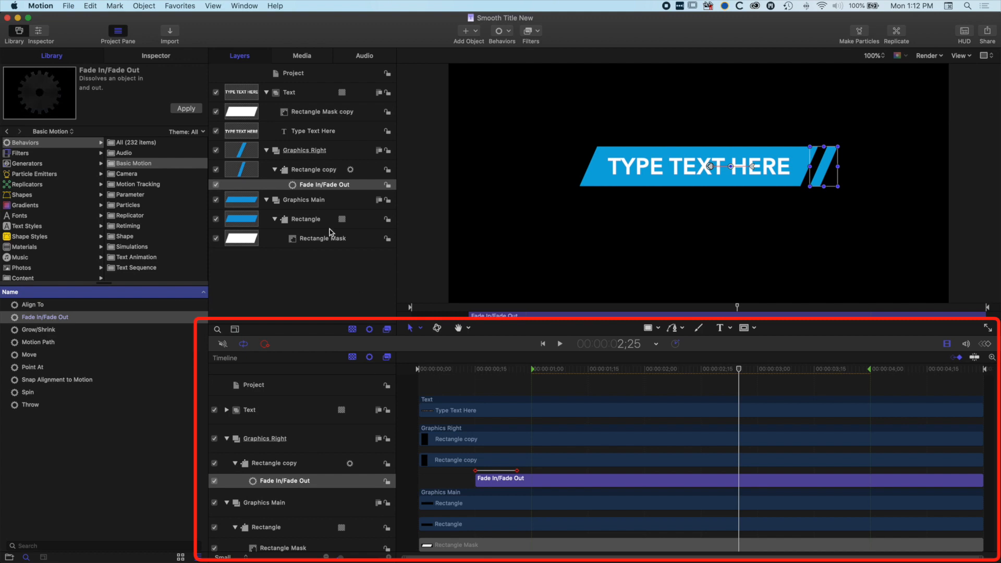
left_click(241, 416)
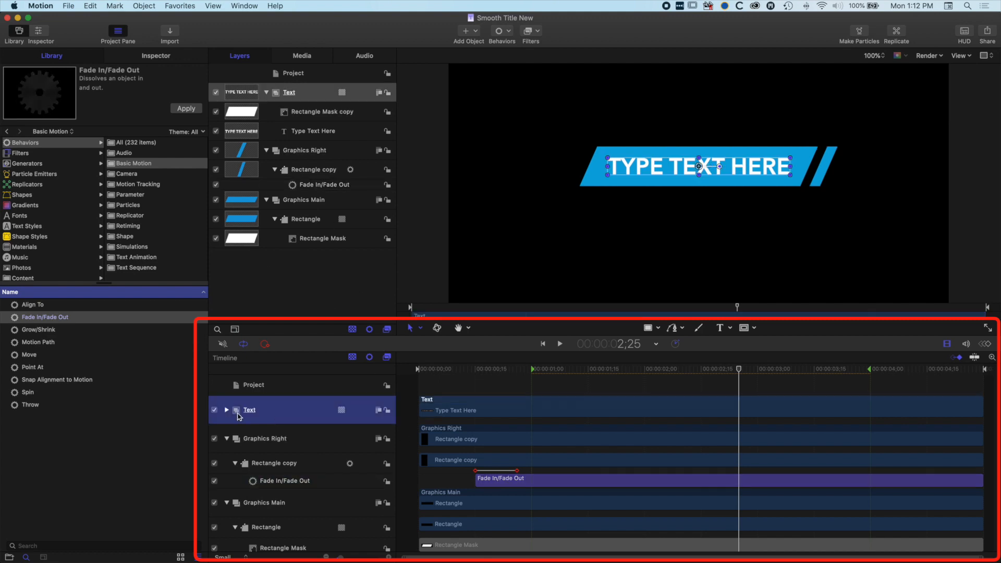
left_click(226, 410)
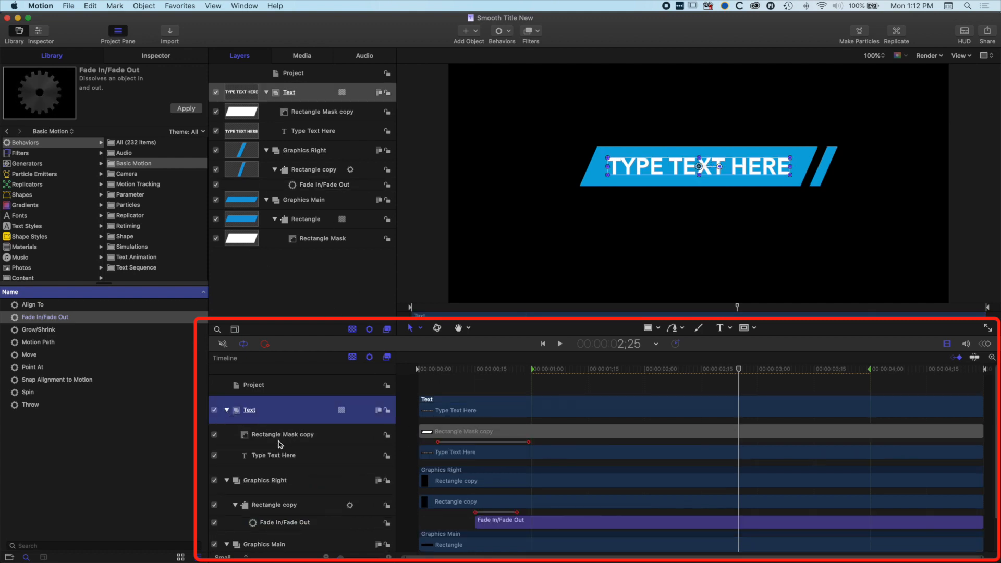
left_click_drag(424, 369, 873, 368)
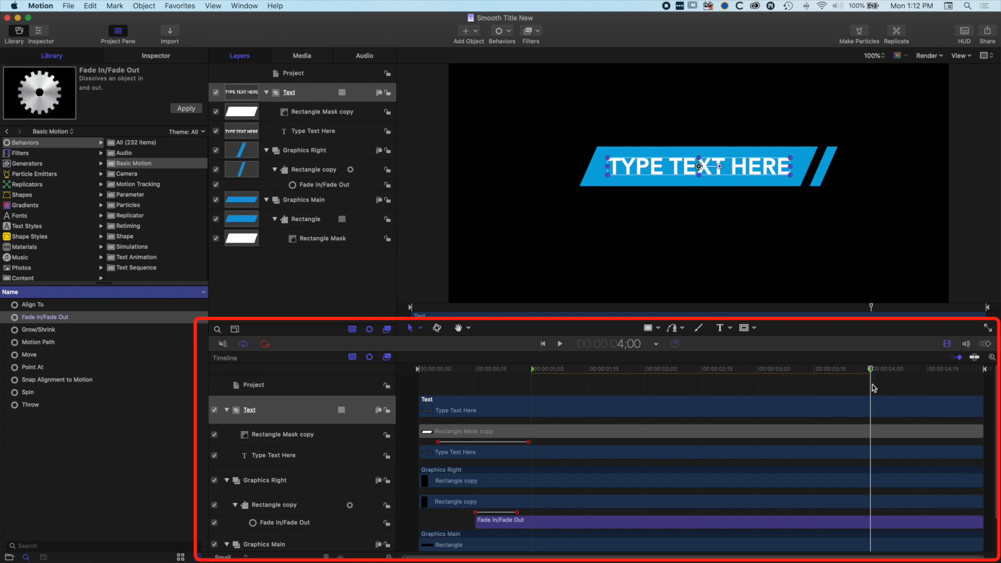
left_click(860, 455)
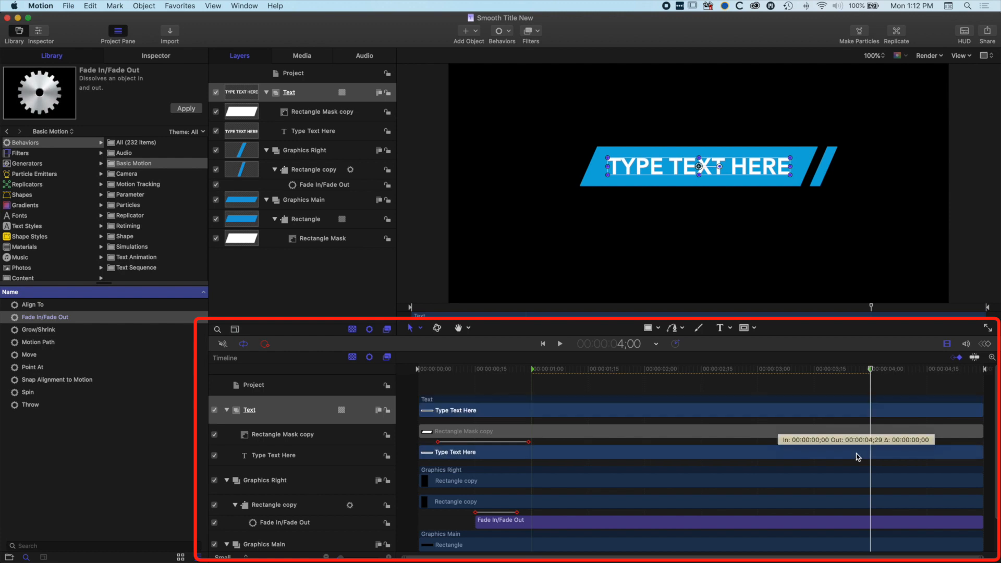
left_click(124, 164)
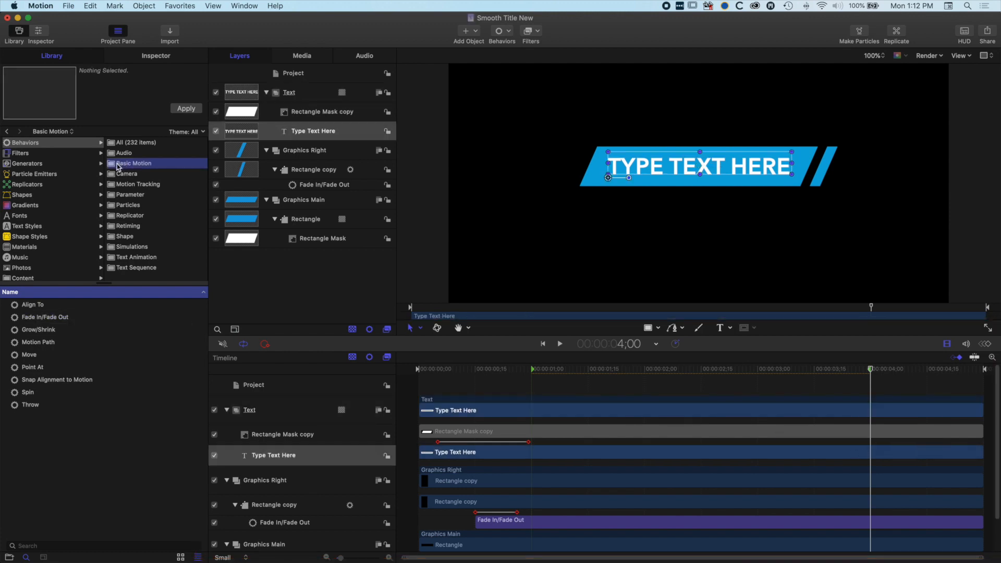
left_click(124, 268)
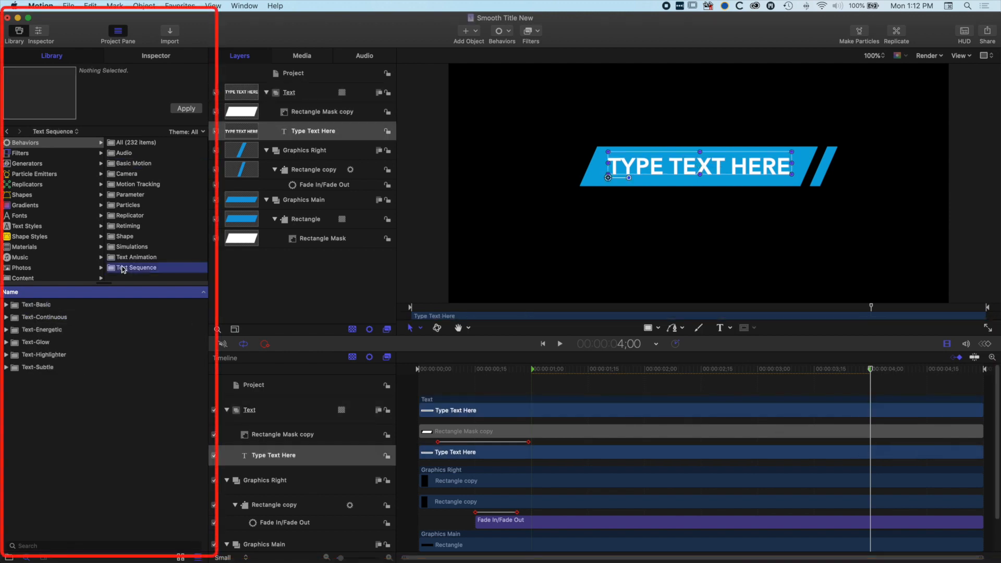
left_click(6, 305)
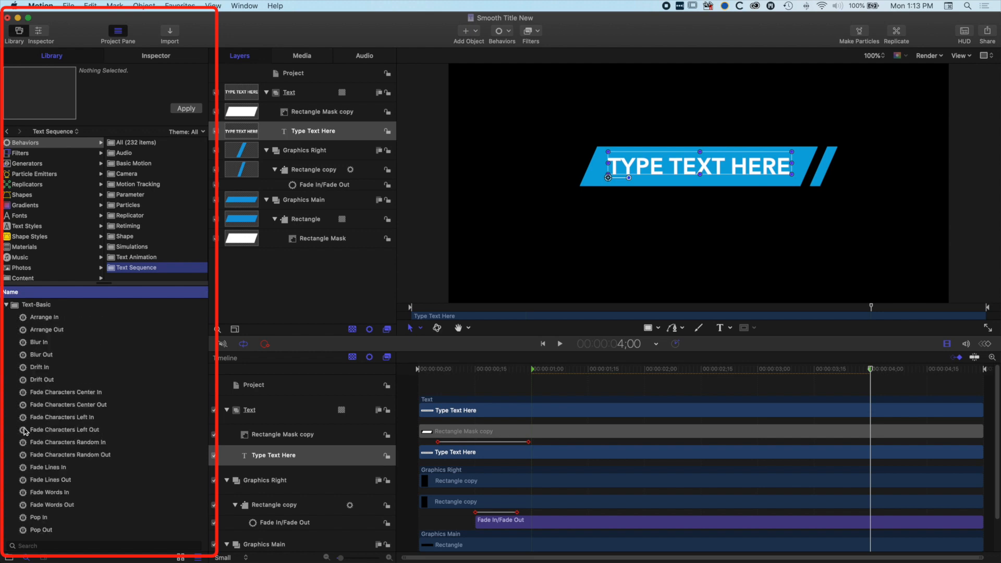
left_click(52, 430)
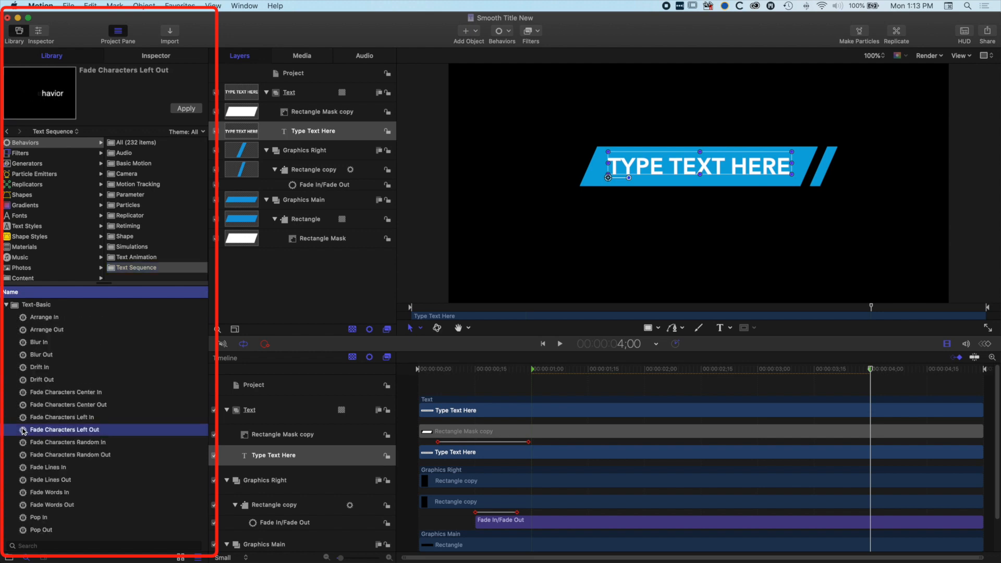
left_click_drag(28, 431, 266, 458)
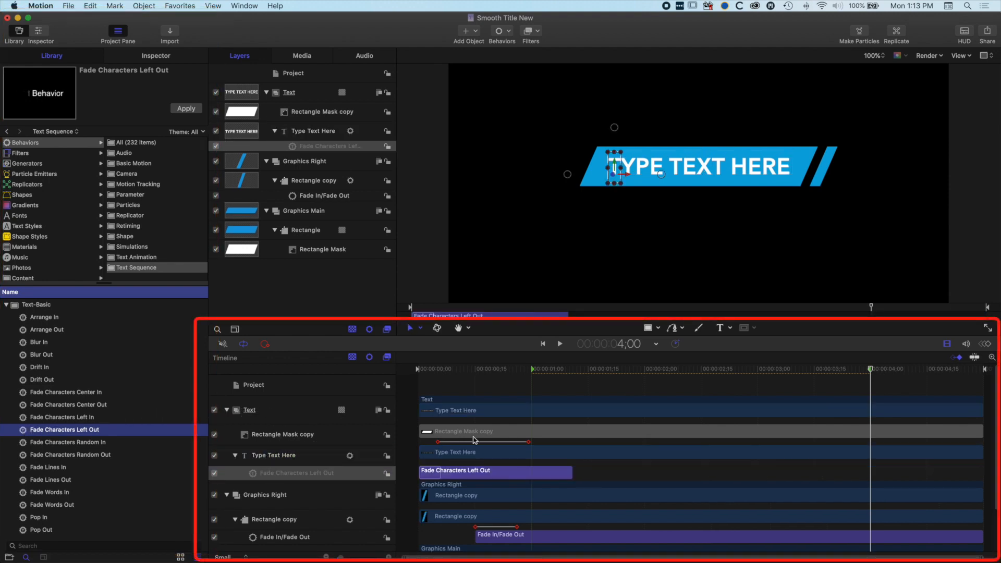
Slide the Fade Characters Left Out behavior so it runs from 4;00 to the end of the timeline, and play the result
left_click_drag(568, 473, 983, 471)
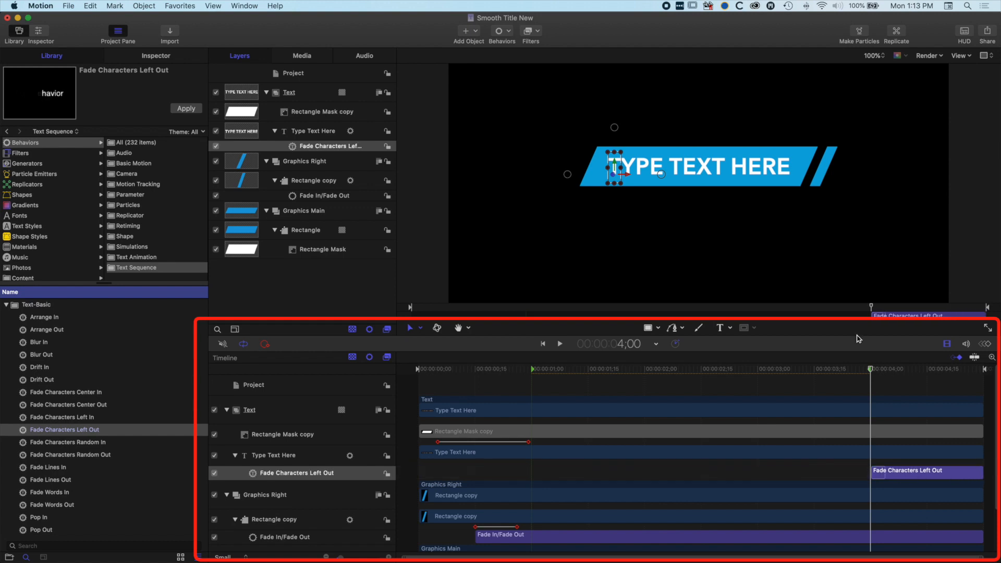
key("space")
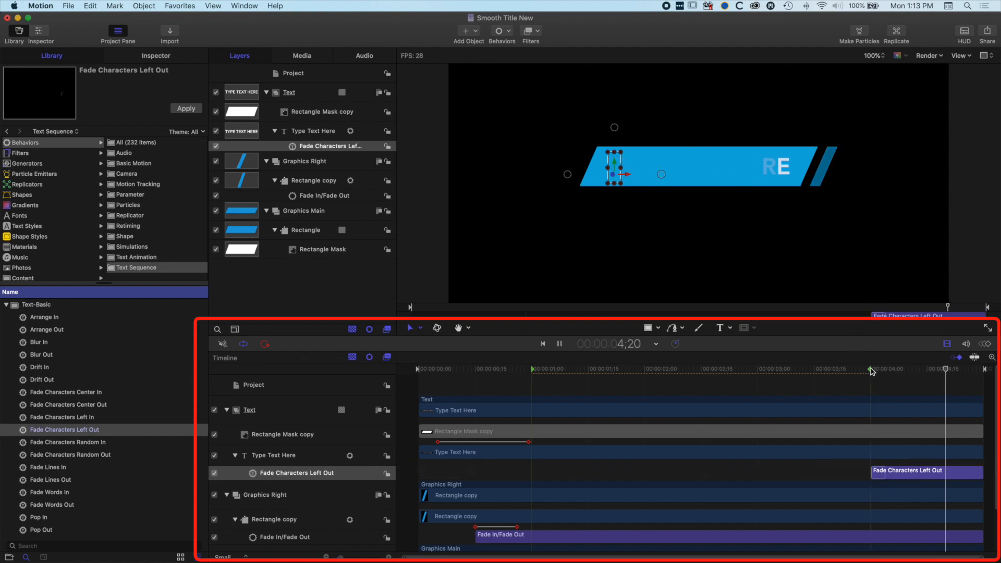
key("space")
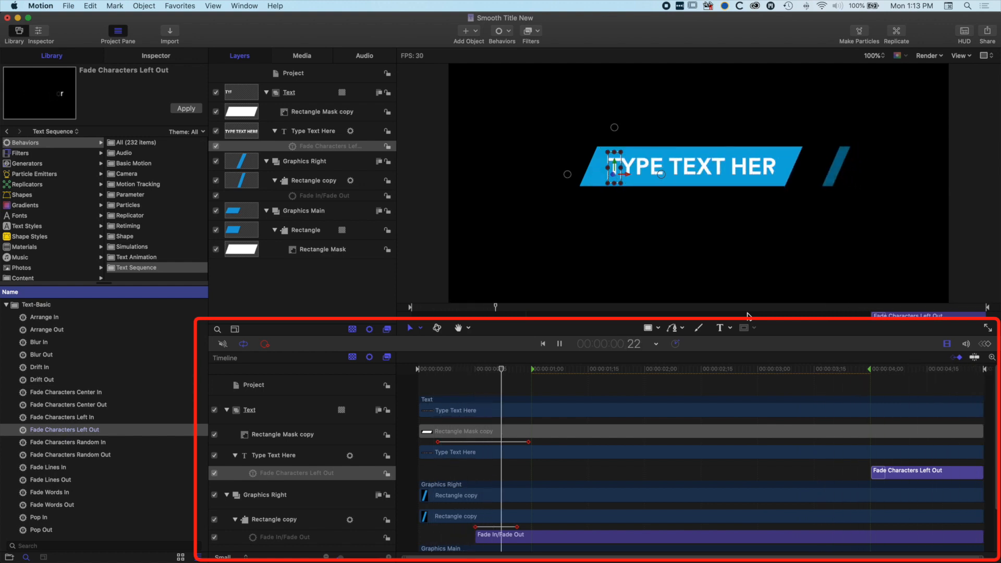
key("space")
Trim the end of the Rectangle copy's Fade In/Fade Out behavior to about 4;12 and park the playhead at 4;13
scroll(949, 423, "down", 3)
mouse_move(877, 369)
left_mouse_down()
mouse_move(912, 369)
mouse_move(896, 370)
left_mouse_up()
left_click_drag(980, 472, 918, 472)
left_click(880, 369)
left_click_drag(880, 370, 919, 370)
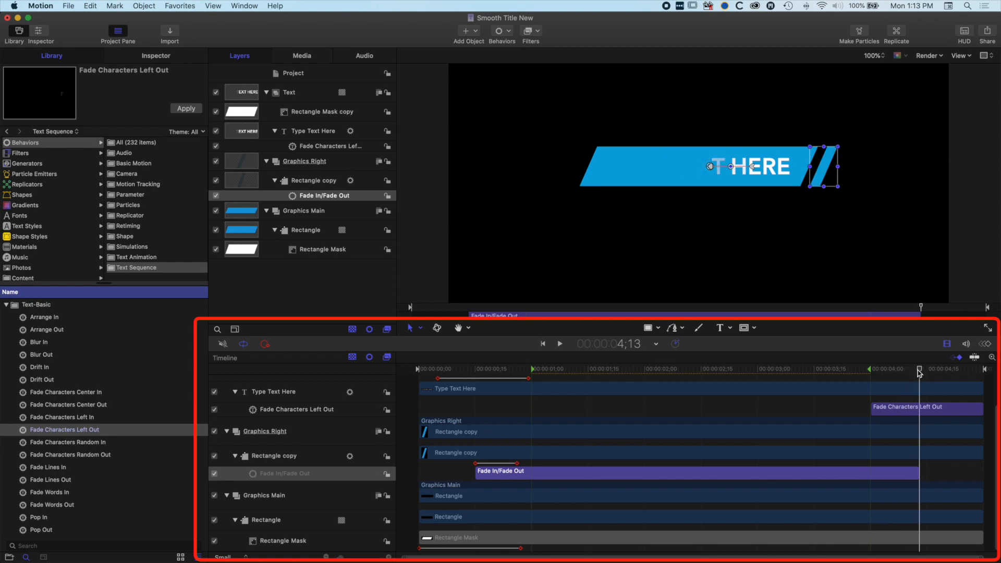
Trim the end of the Rectangle copy shape to match the end of its Fade In/Fade Out behavior and play the animation
left_click(906, 453)
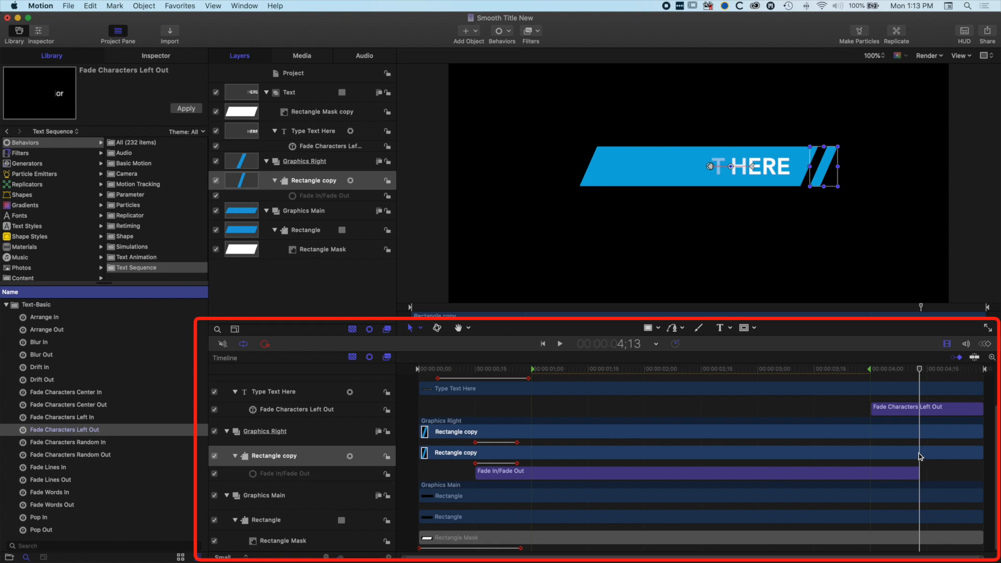
key("o")
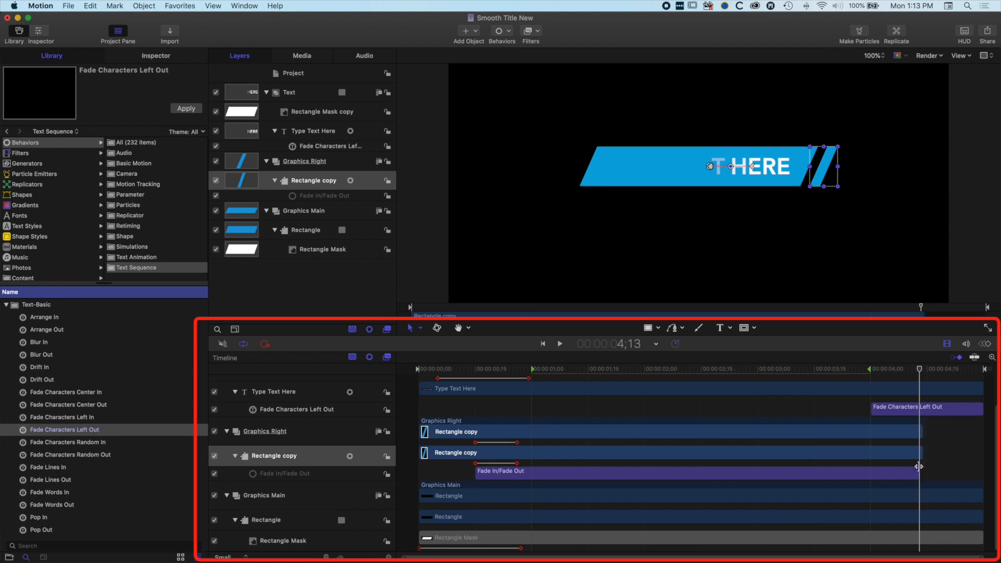
mouse_move(919, 369)
left_mouse_down()
mouse_move(901, 375)
mouse_move(912, 377)
left_mouse_up()
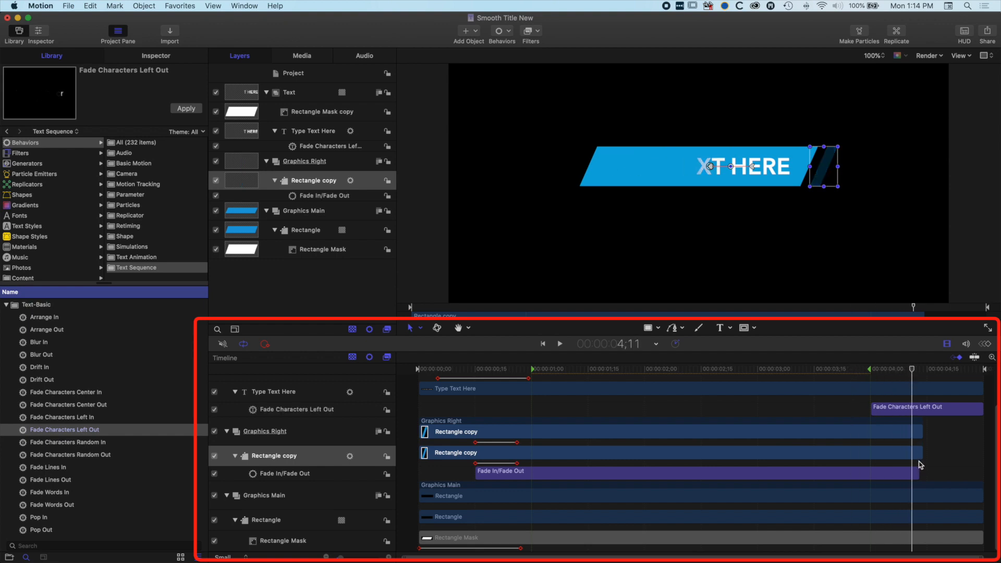
left_click_drag(918, 452, 918, 453)
left_click_drag(913, 369, 829, 370)
key("space")
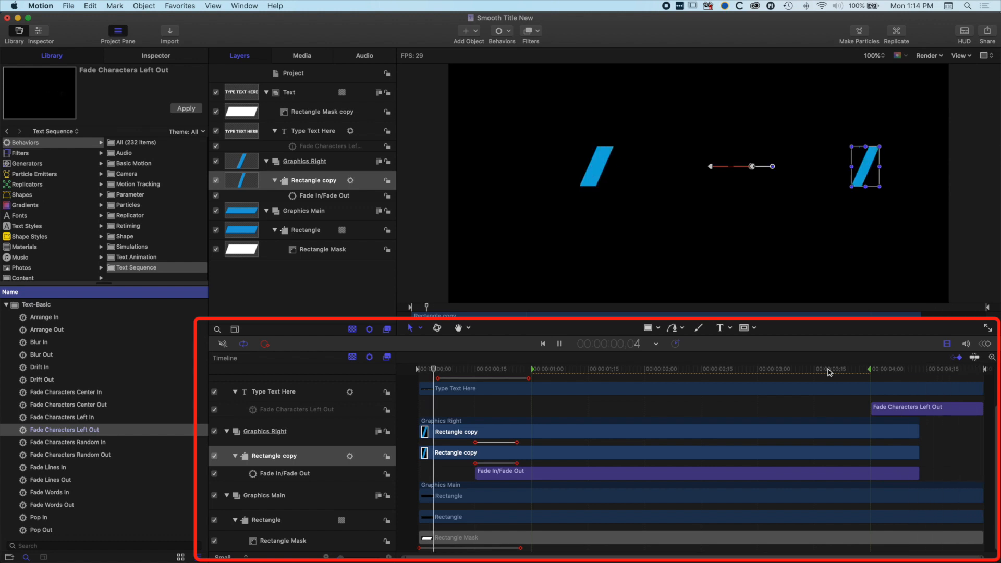
key("space")
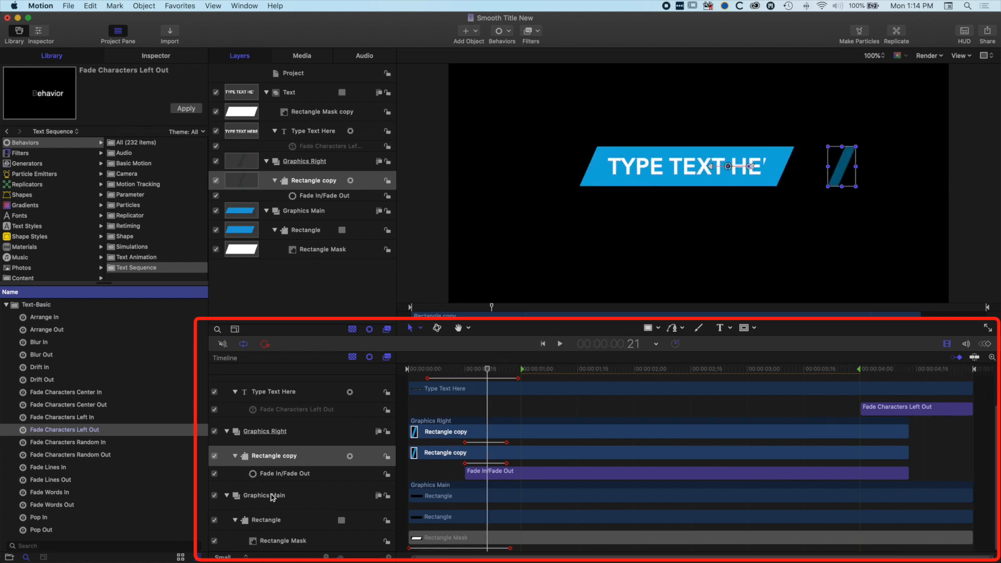
Collapse the Graphics Right and Text groups in the timeline and select the Rectangle in Graphics Main
left_click(227, 431)
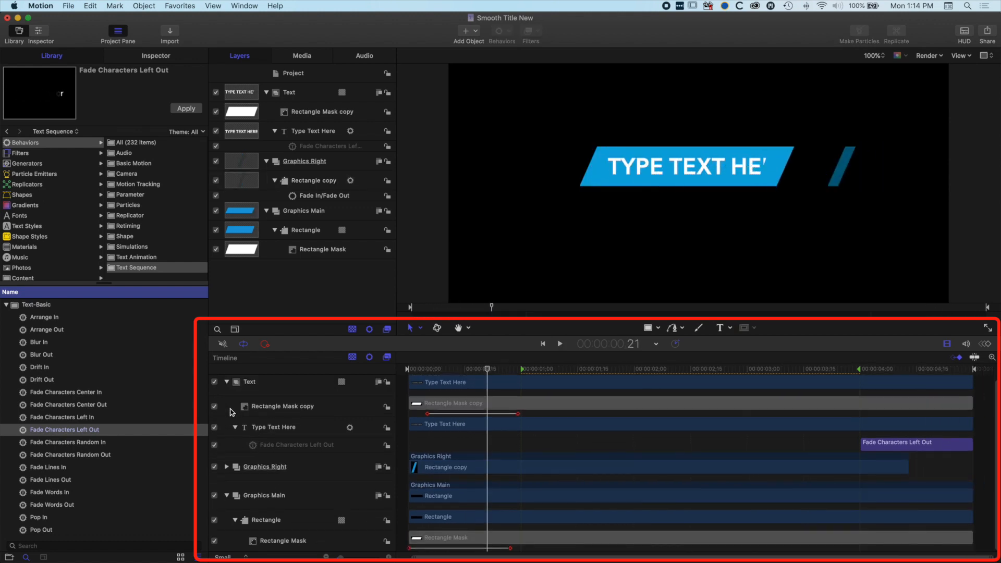
left_click(228, 385)
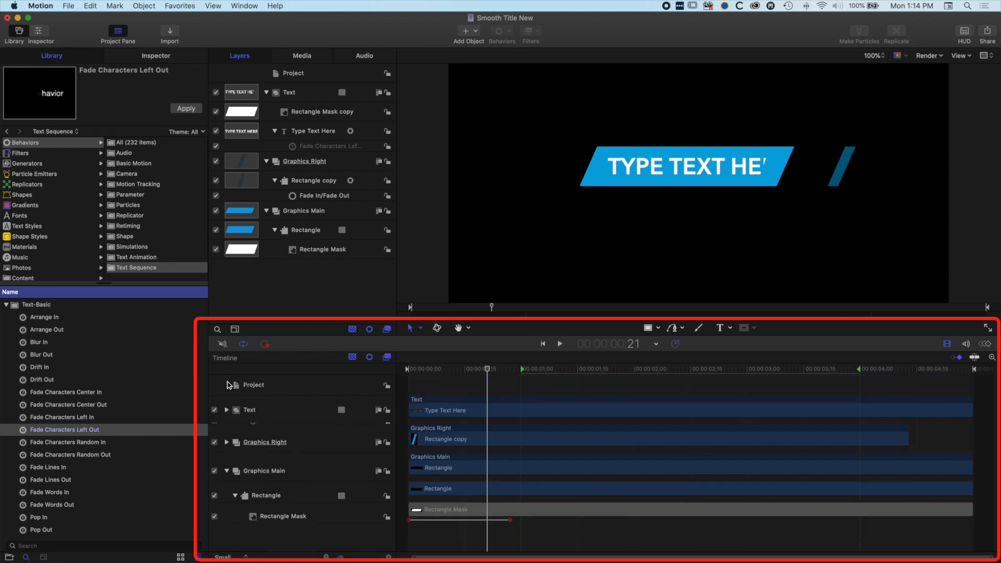
left_click(276, 442)
left_click(269, 492)
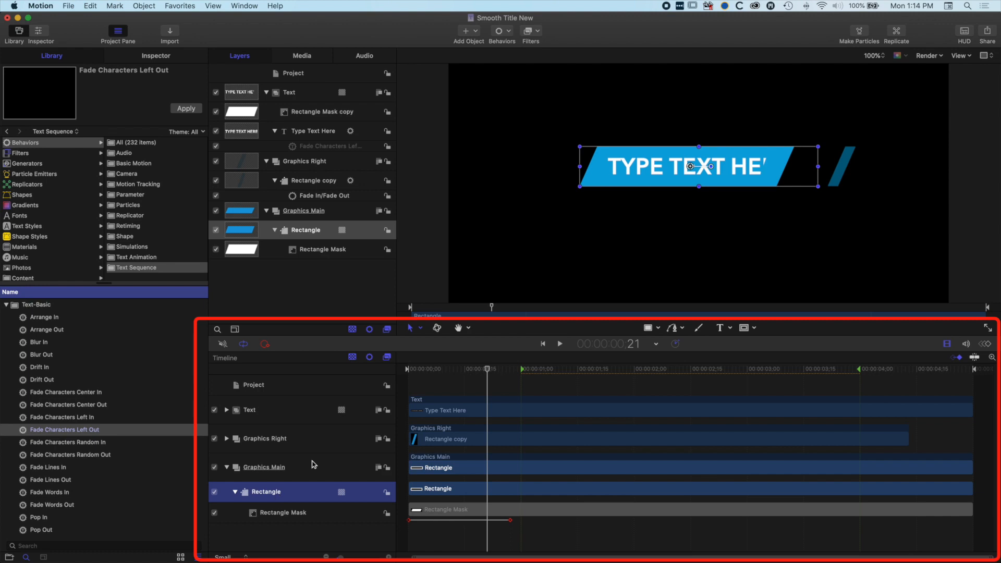
Keyframe the Rectangle Mask's Position at 4;01 and, at 4;28, slide the mask right until it uncovers none of the blue shape
left_click(279, 513)
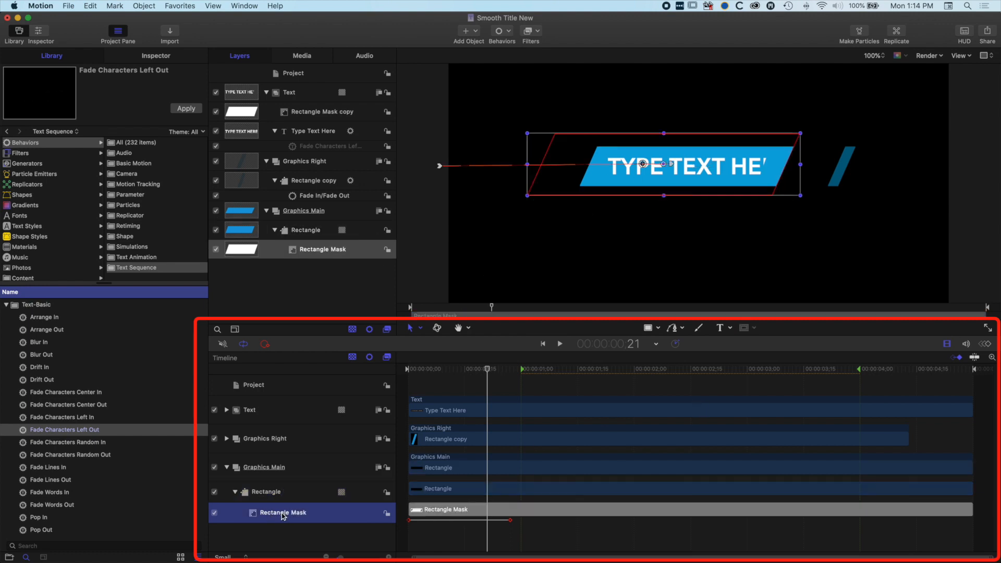
left_click_drag(489, 370, 863, 370)
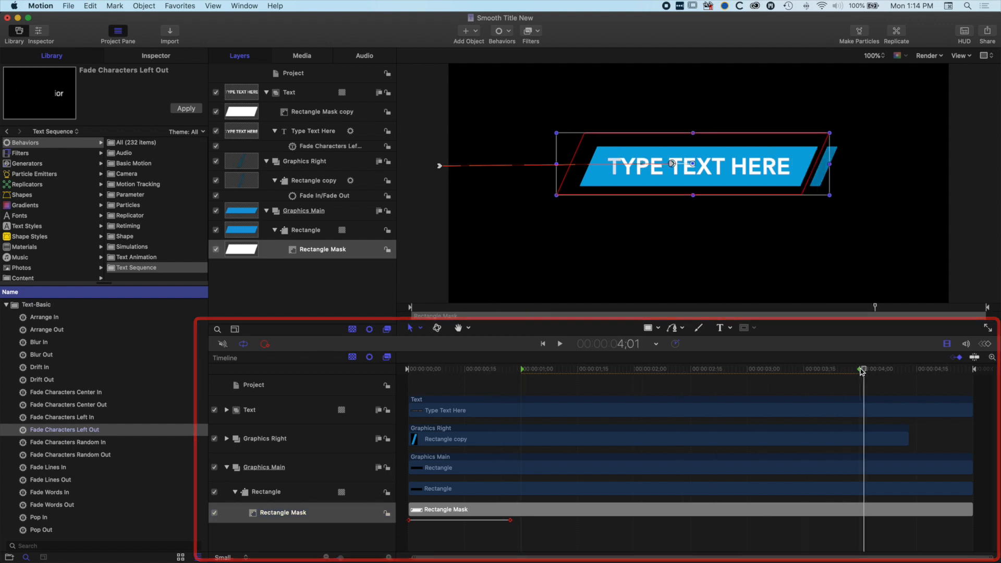
left_click(161, 55)
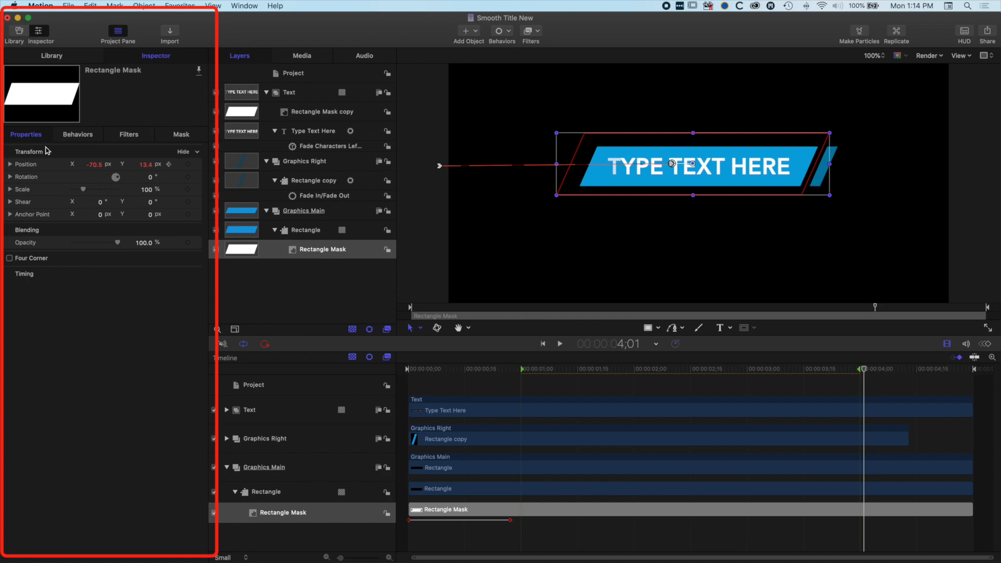
left_click(187, 165)
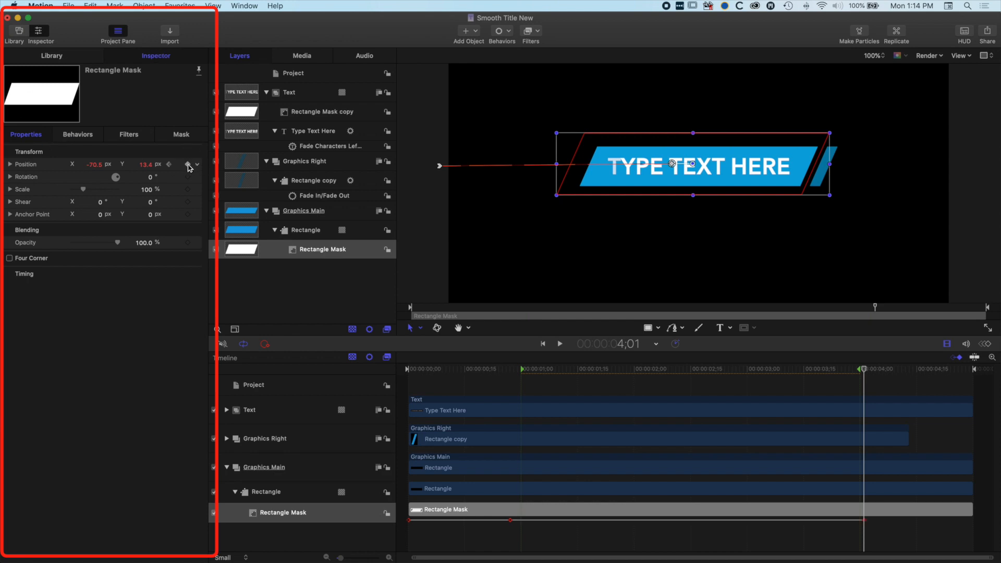
left_click_drag(865, 369, 965, 369)
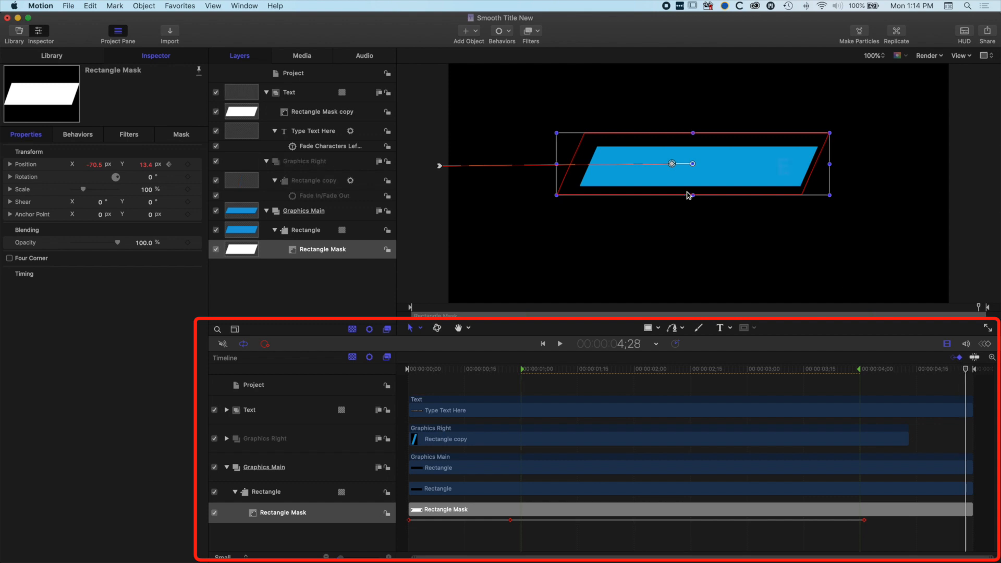
left_click_drag(621, 175, 868, 174)
Play the animation from the beginning and move the Rectangle Mask's last Position keyframe to the end of the timeline
left_click_drag(966, 370, 295, 373)
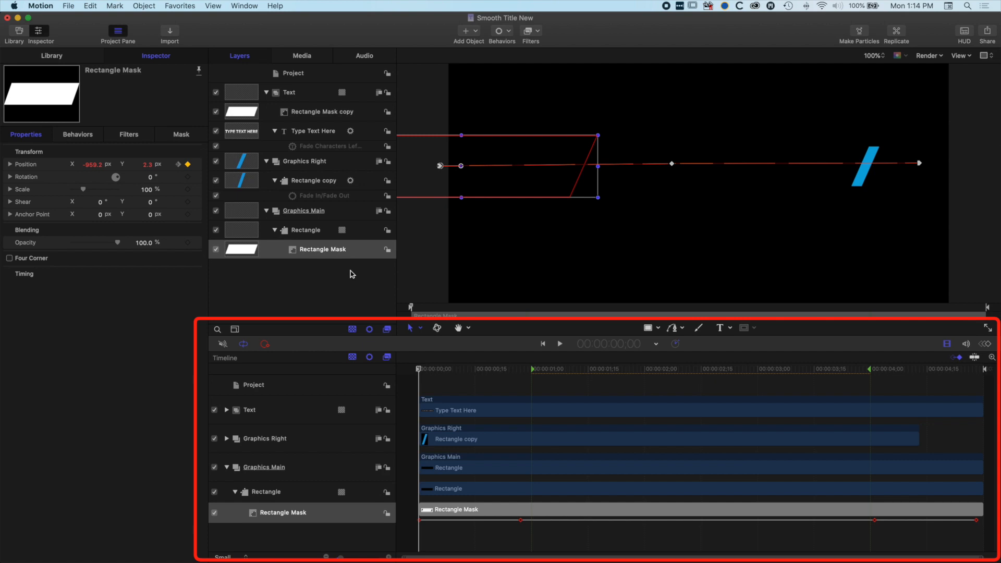
key("space")
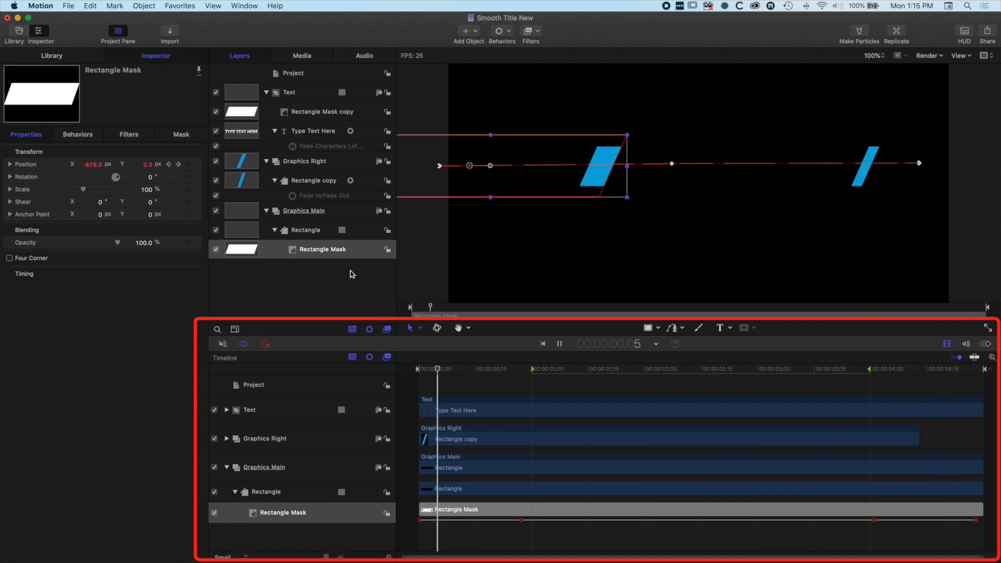
key("space")
scroll(660, 409, "right", 1)
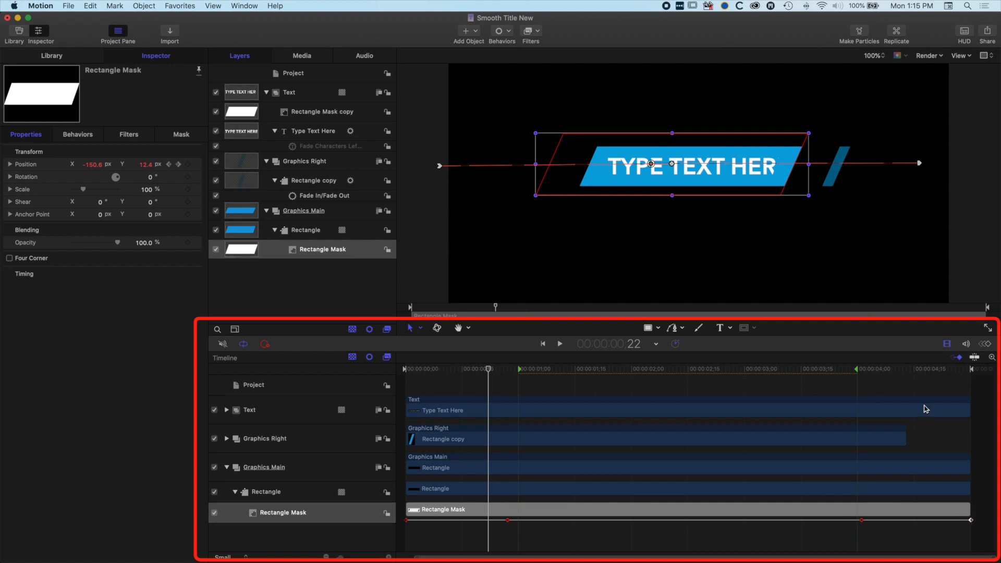
Expand the Text group, trim the end of the Fade Characters Left Out behavior to about 4;22, and play the result
left_click_drag(545, 370, 941, 384)
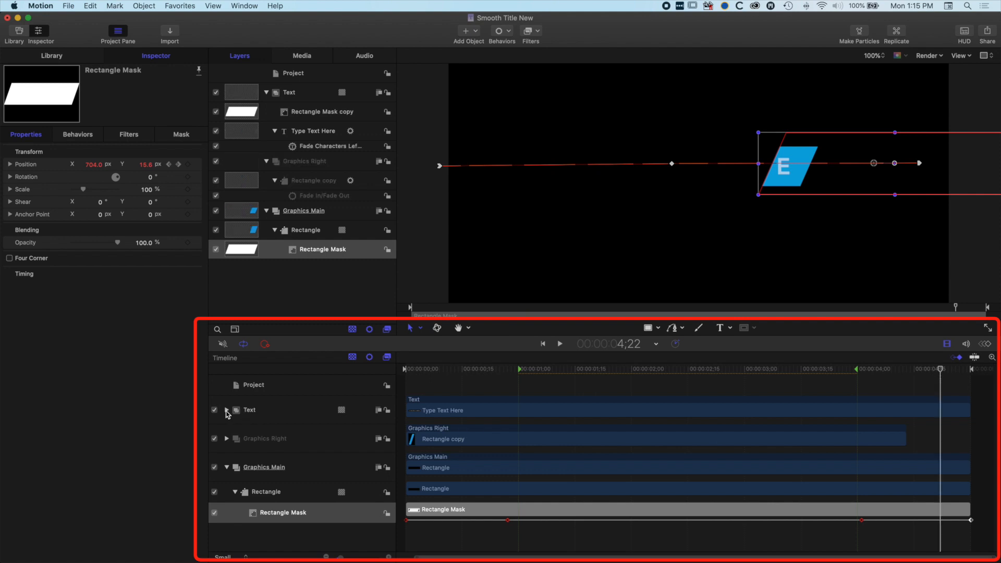
left_click(227, 410)
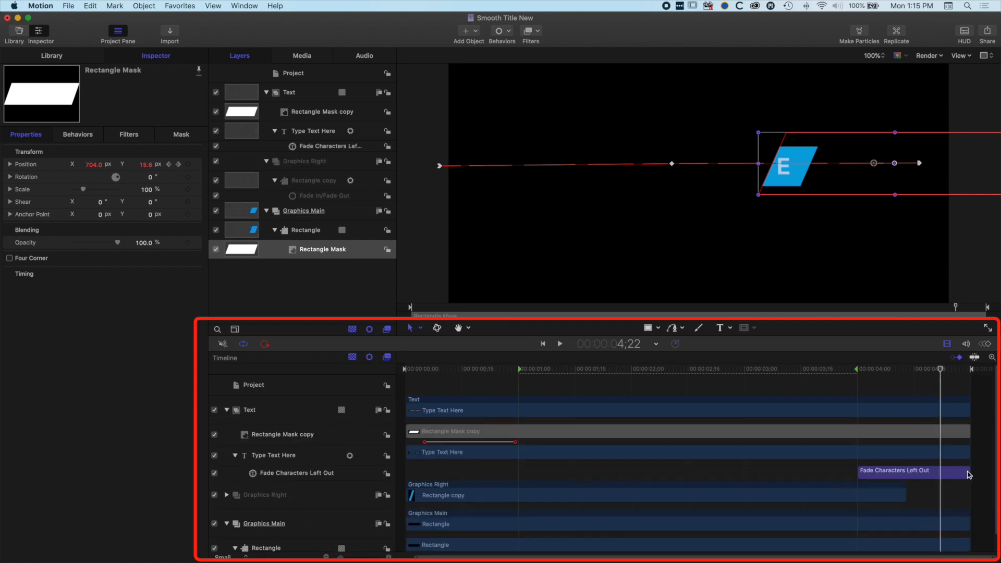
left_click_drag(967, 472, 943, 471)
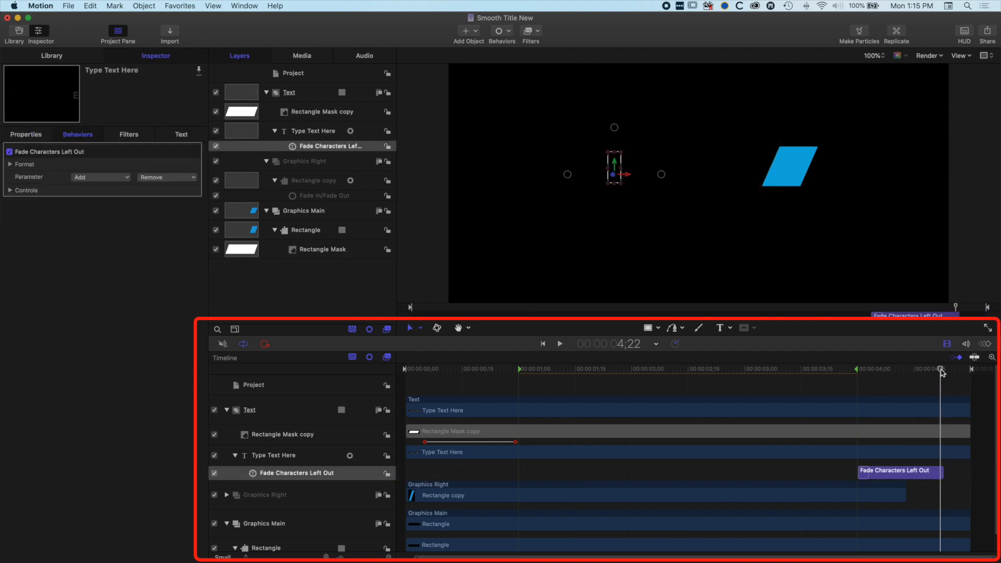
key("space")
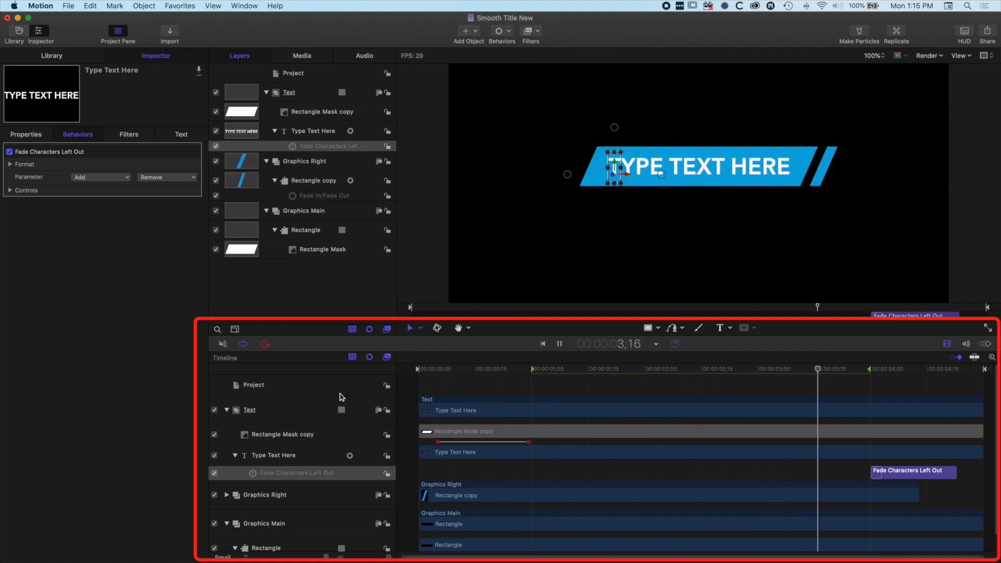
key("space")
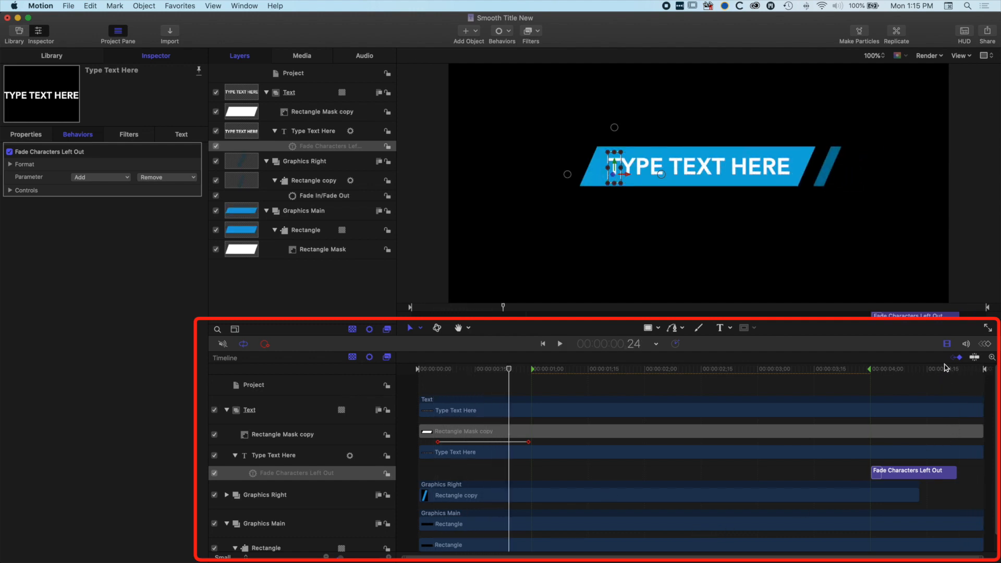
Trim the end of the Type Text Here layer to match the end of its Fade Characters Left Out behavior
left_click(965, 368)
left_click_drag(965, 369, 957, 368)
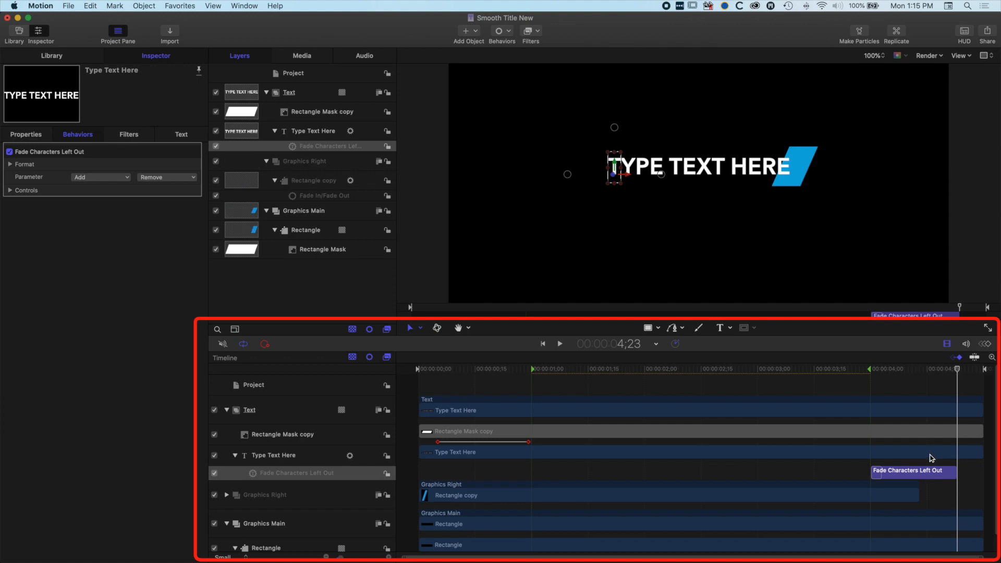
left_click(936, 457)
left_click_drag(981, 449, 955, 450)
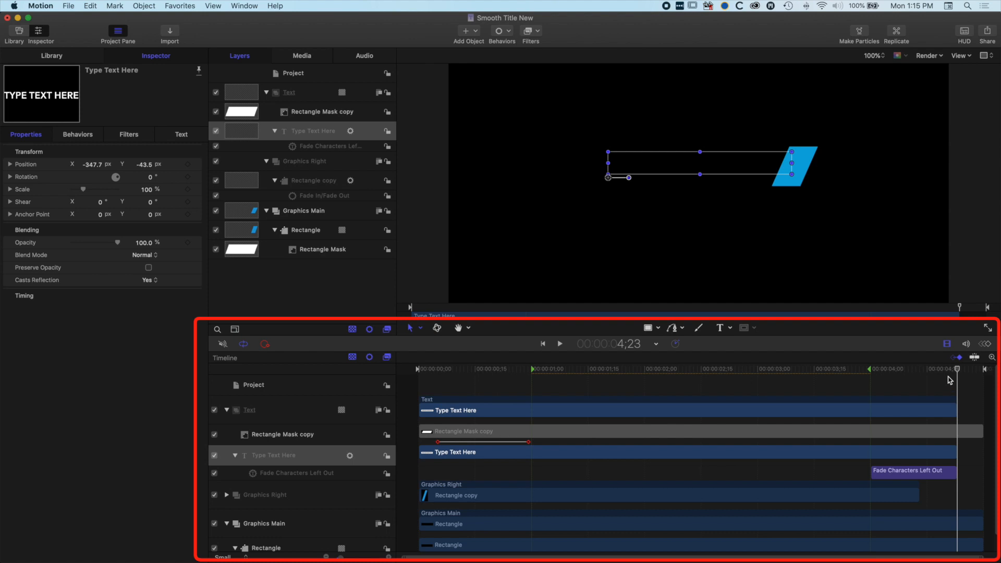
Expand the Graphics Right group, trim the start of the Rectangle copy shape to frame 15, and play the animation
left_click_drag(922, 367, 420, 420)
scroll(423, 422, "down", 1)
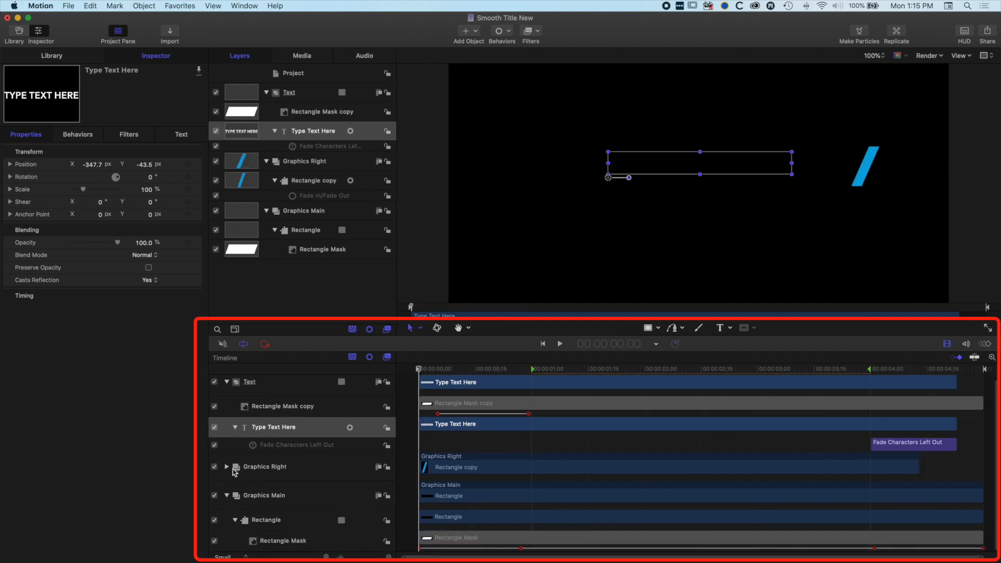
left_click(226, 467)
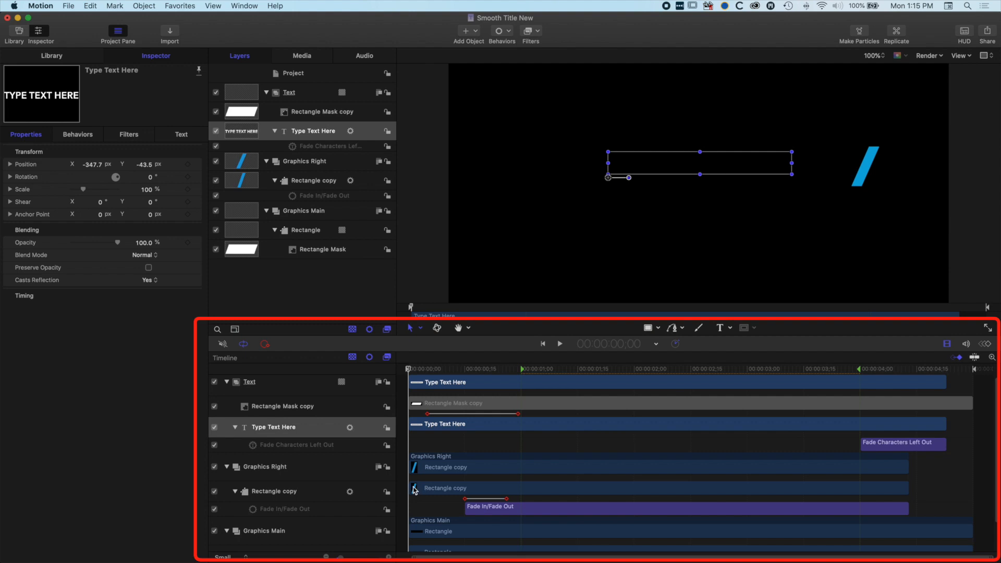
left_click_drag(410, 488, 465, 489)
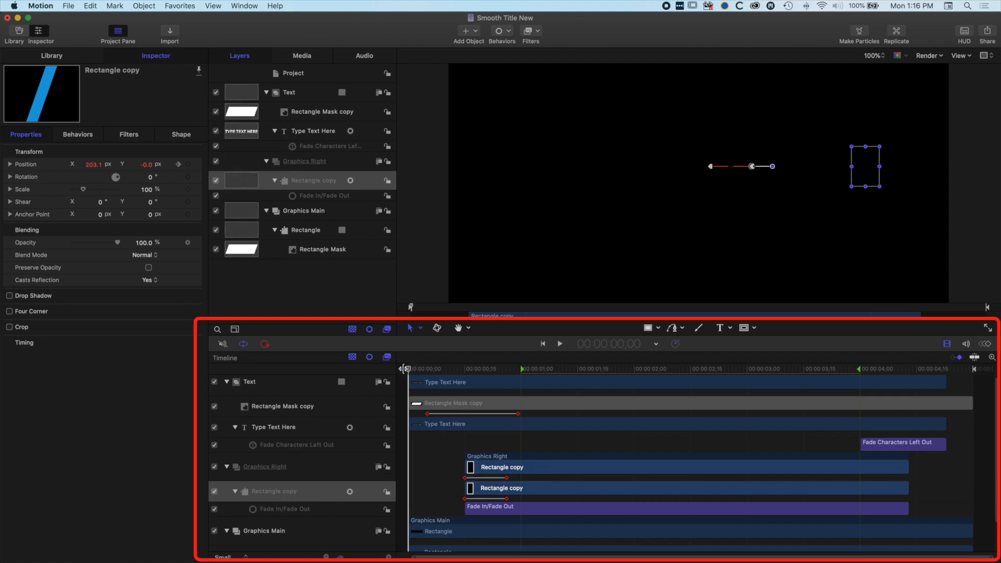
key("space")
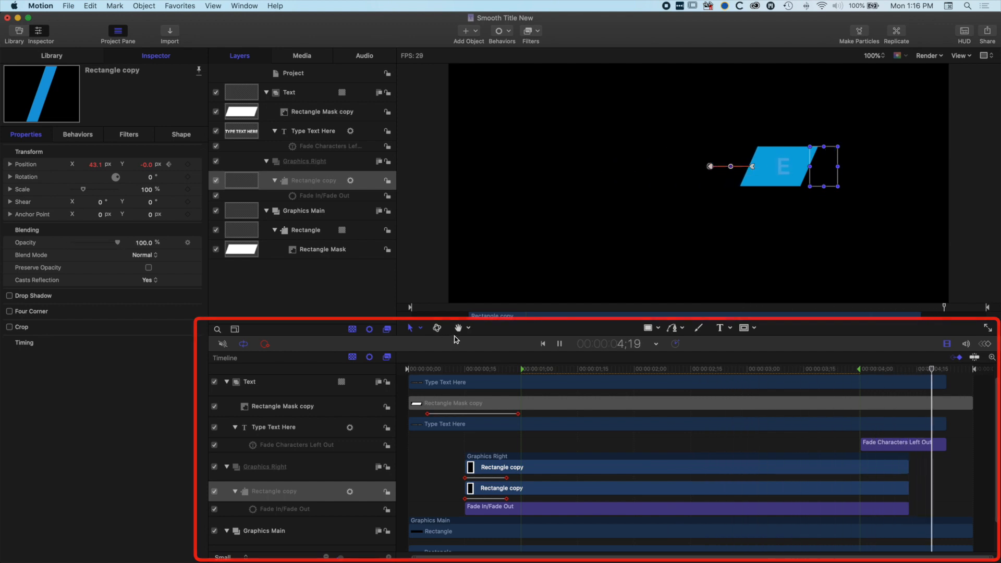
key("space")
Enlarge the timeline area, select the Text group, and scrub through the intro and outro animation
left_click_drag(451, 351, 465, 180)
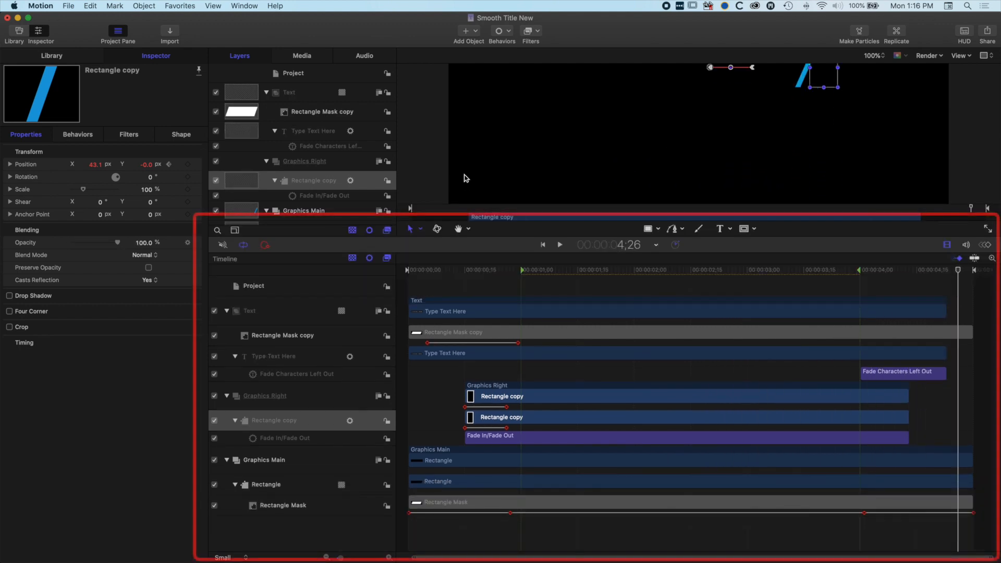
left_click(279, 319)
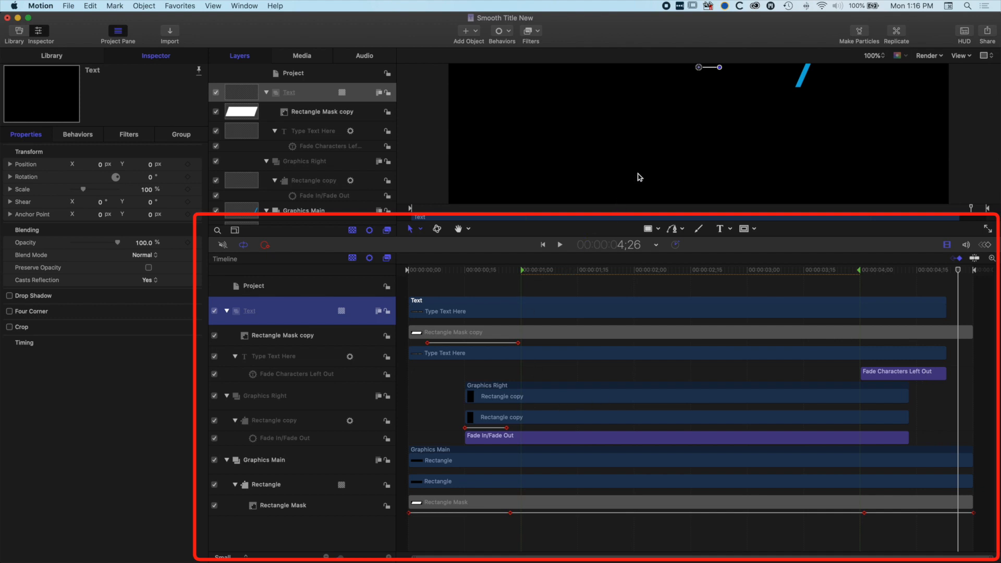
left_click_drag(536, 270, 886, 285)
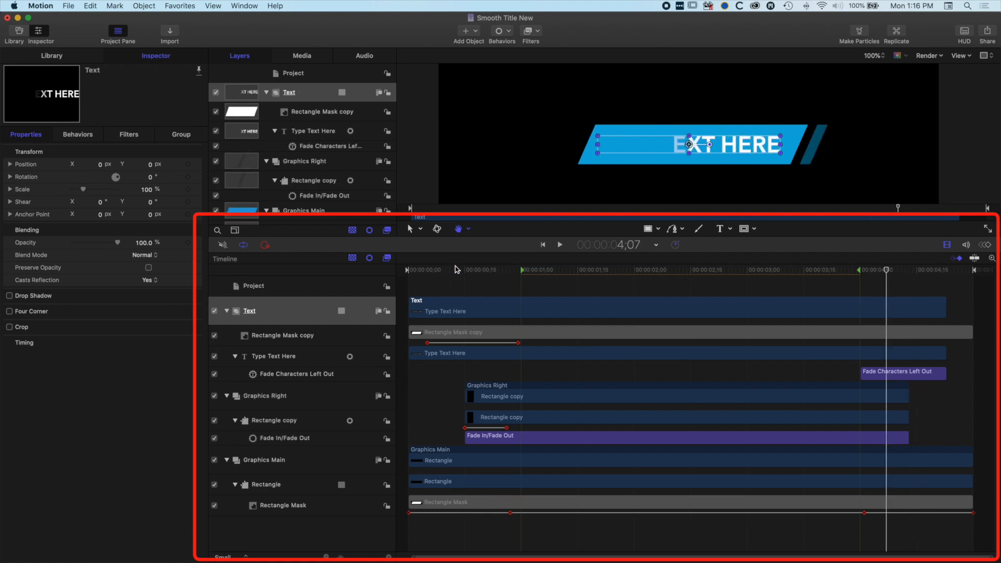
left_click(411, 272)
left_click_drag(415, 274, 745, 290)
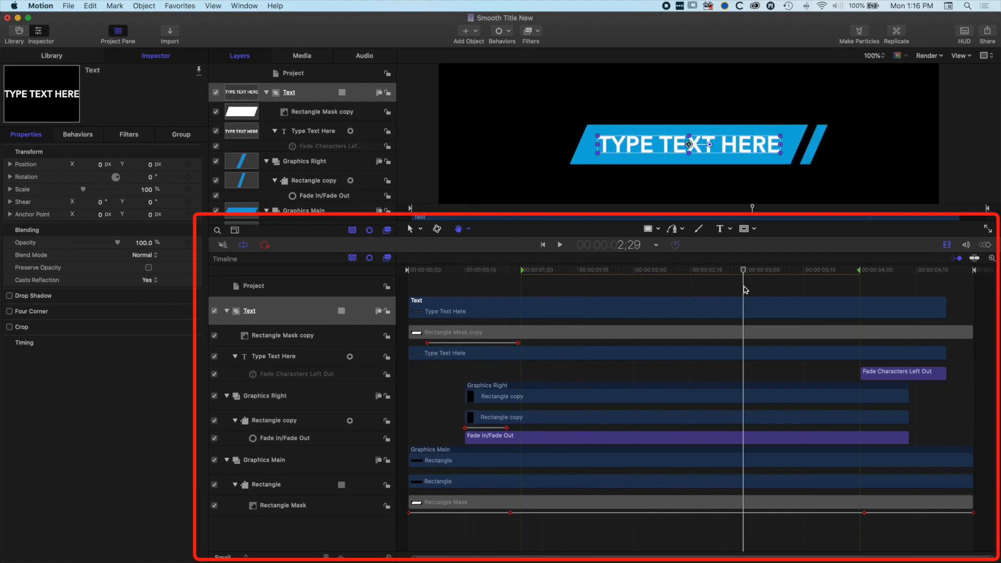
Switch to Final Cut Pro, replace the Smooth Title New clip over the boat footage with a fresh copy, and play it
key("super+Tab")
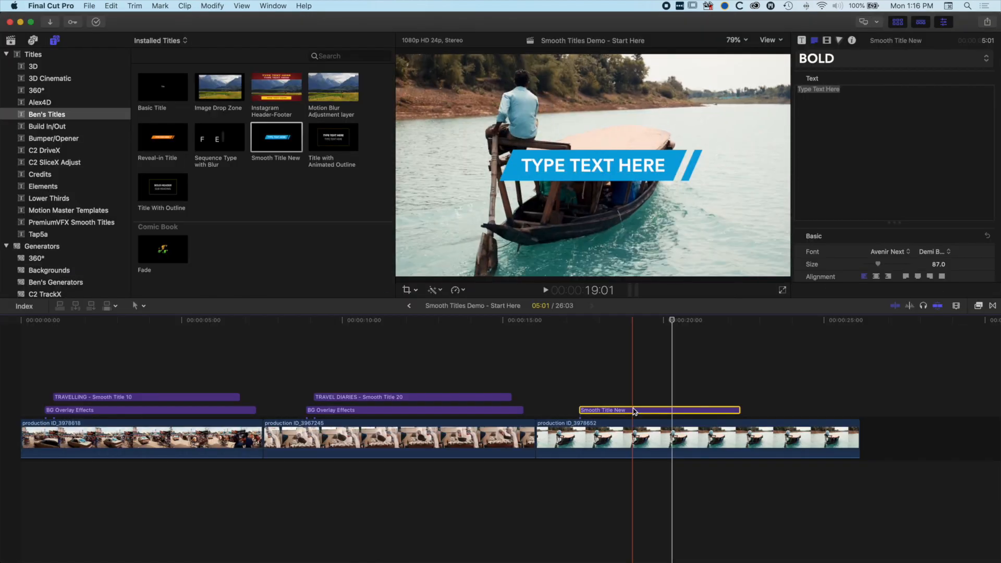
key("Delete")
left_click_drag(271, 142, 591, 410)
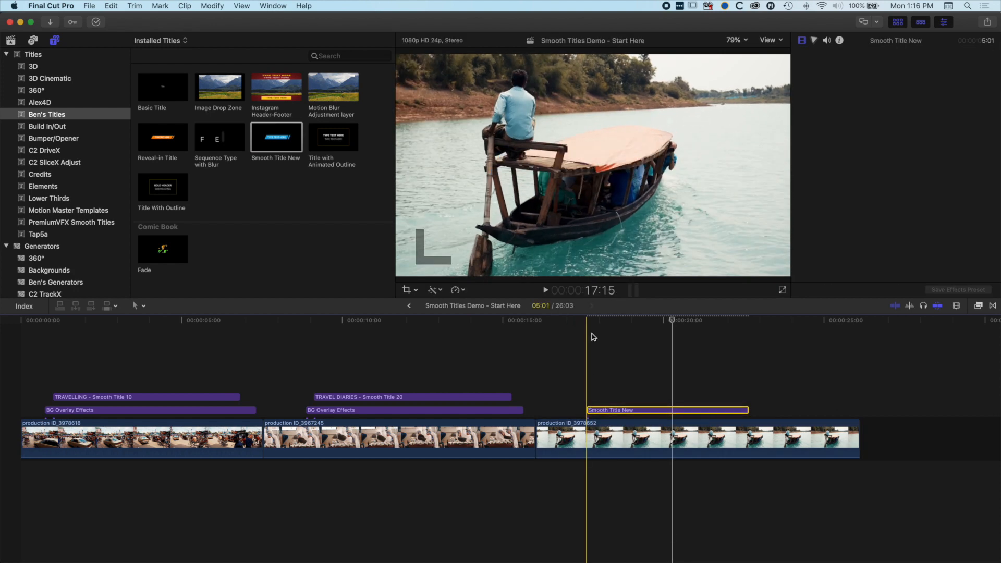
key("space")
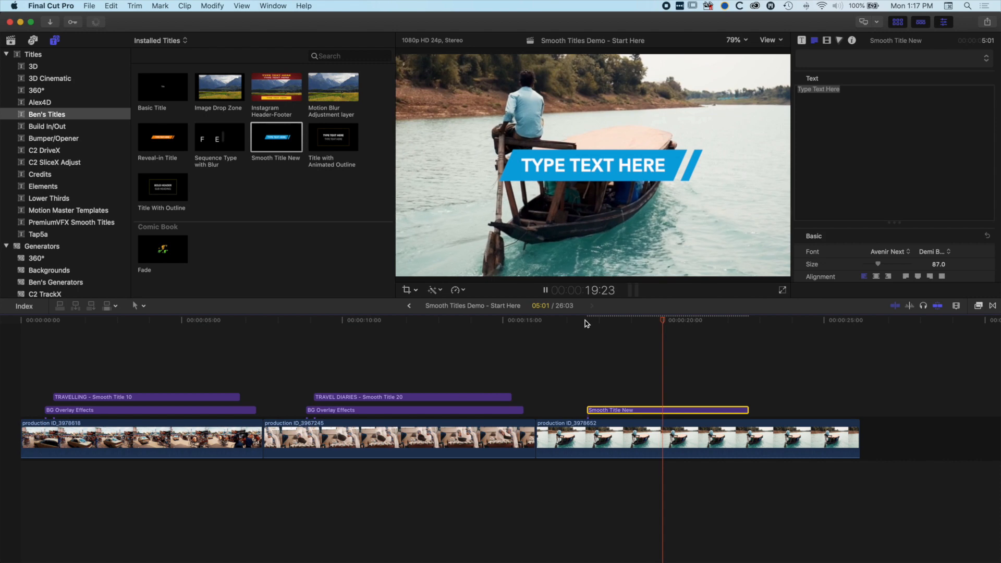
key("space")
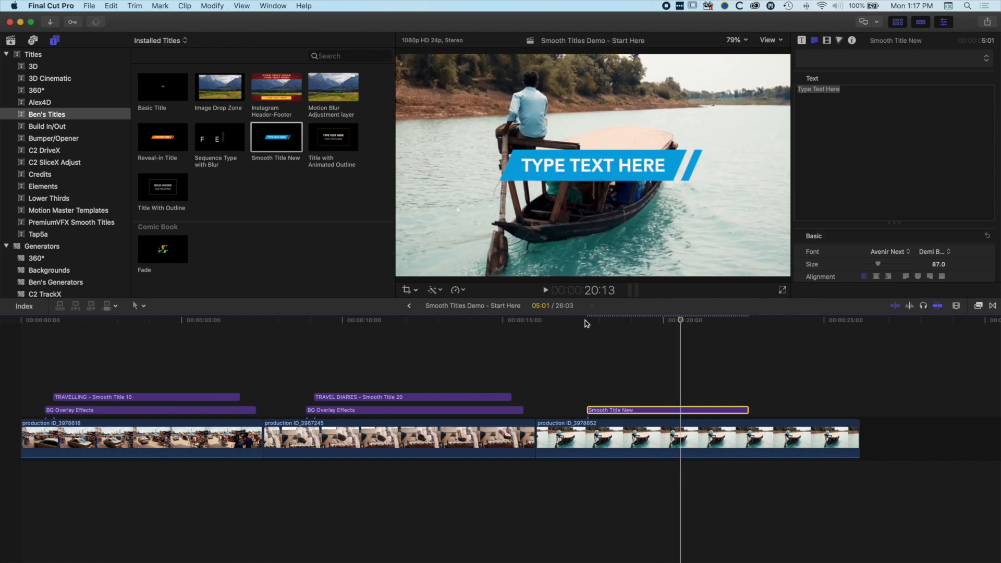
Change the Smooth Title New text to "River touring" and look at the title's published parameters
left_click(854, 90)
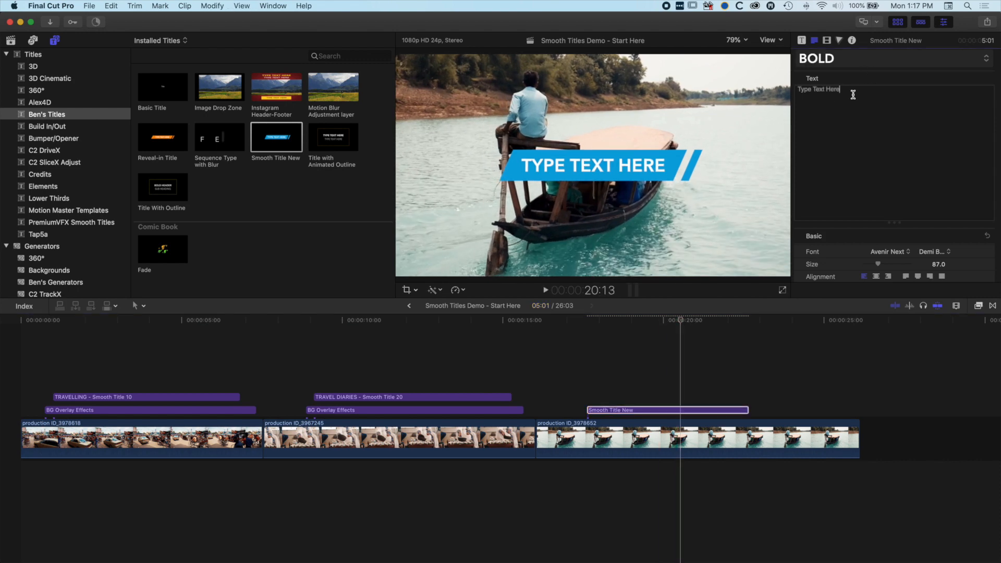
type("River touring")
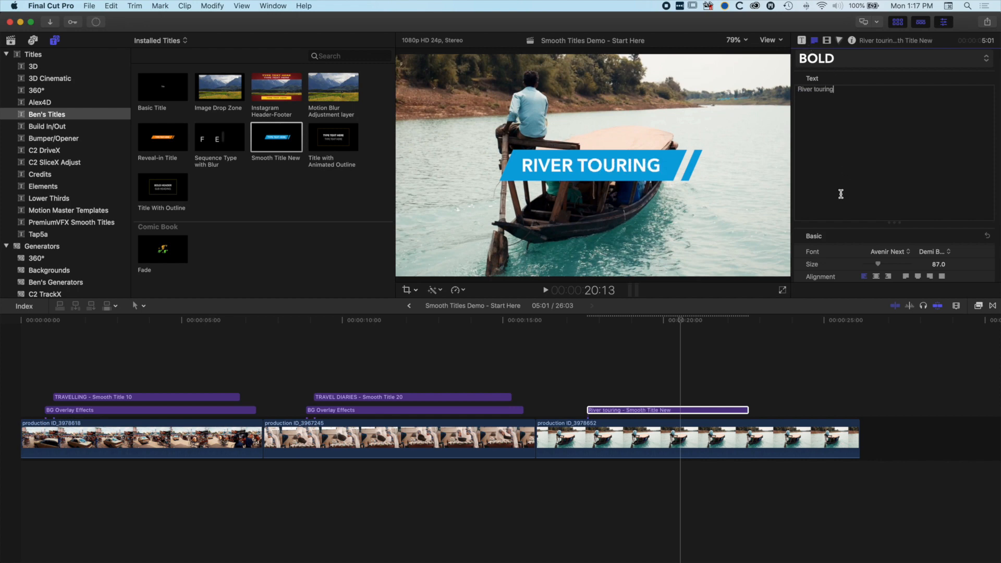
left_click(801, 41)
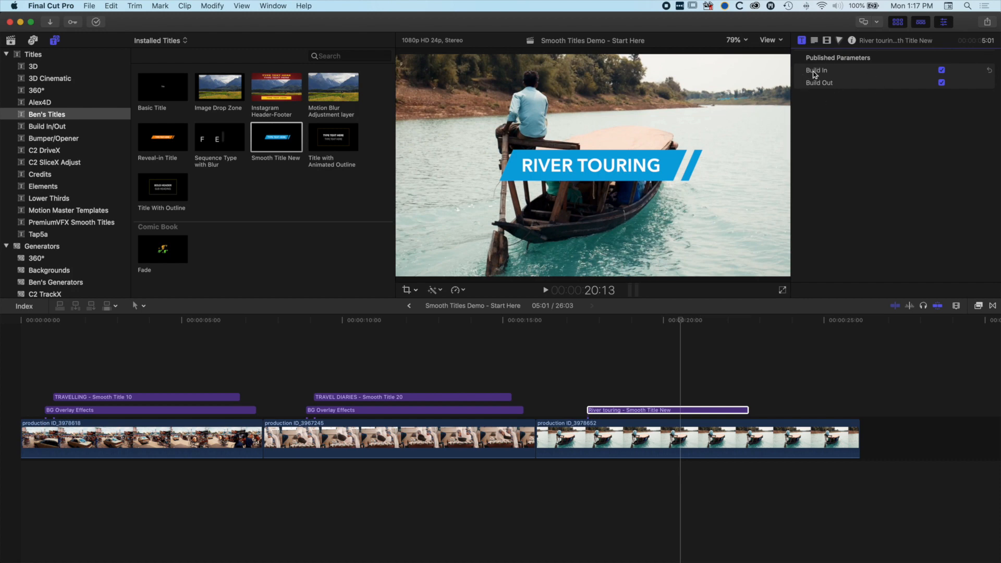
left_click(560, 165)
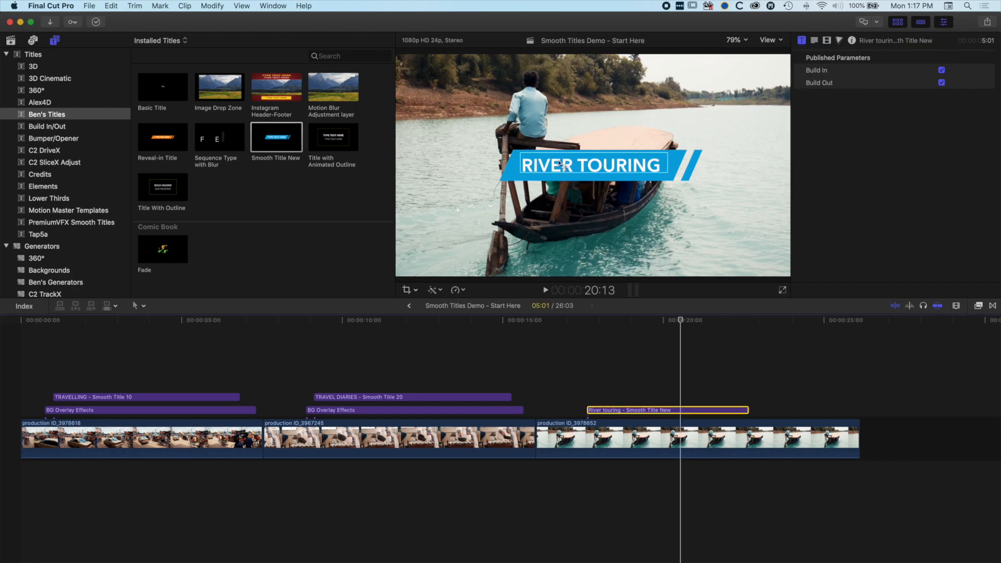
Switch to Motion and publish the Fill Color of the Rectangle copy shape in the Graphics Right group
key("super+Tab")
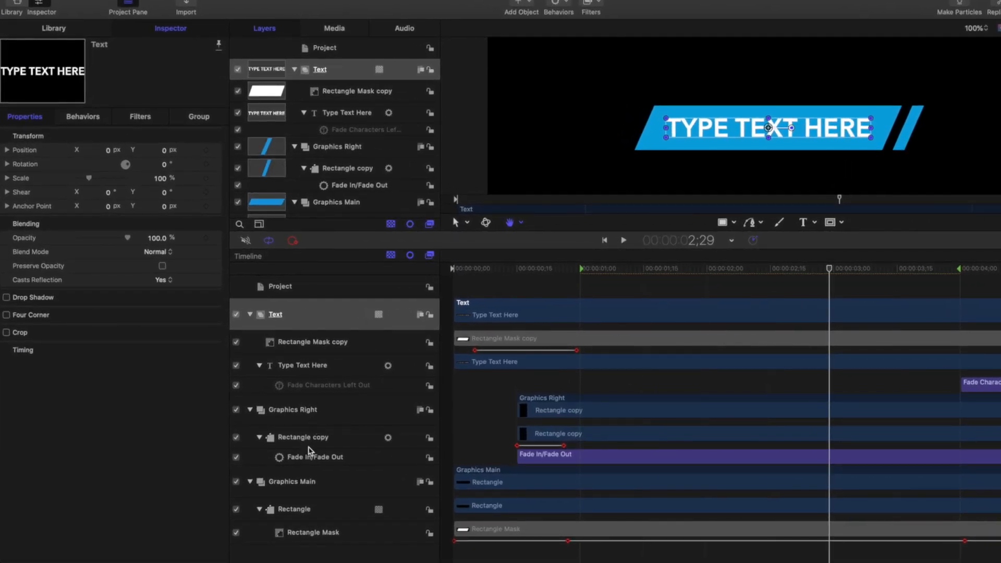
left_click(320, 439)
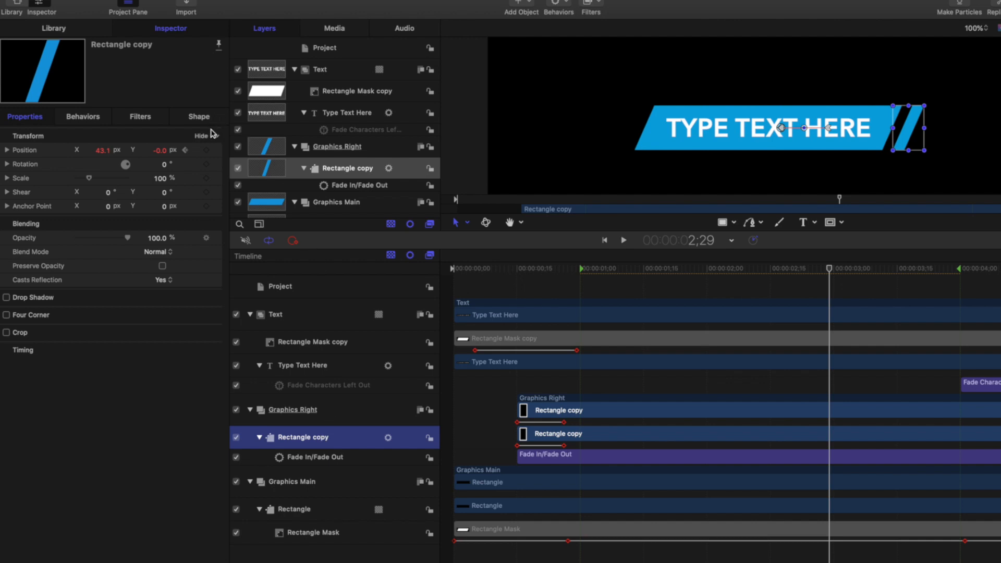
left_click(199, 117)
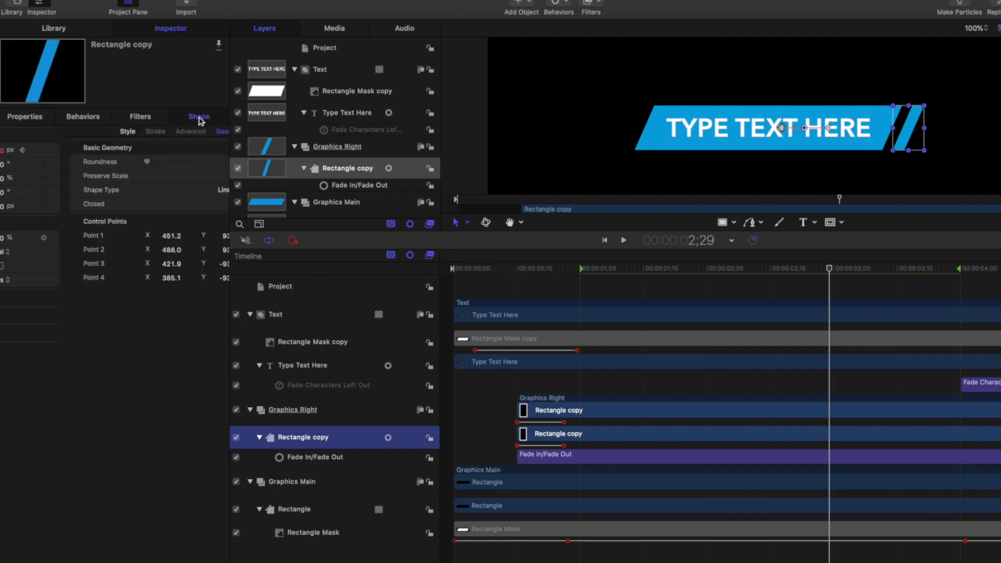
left_click(55, 132)
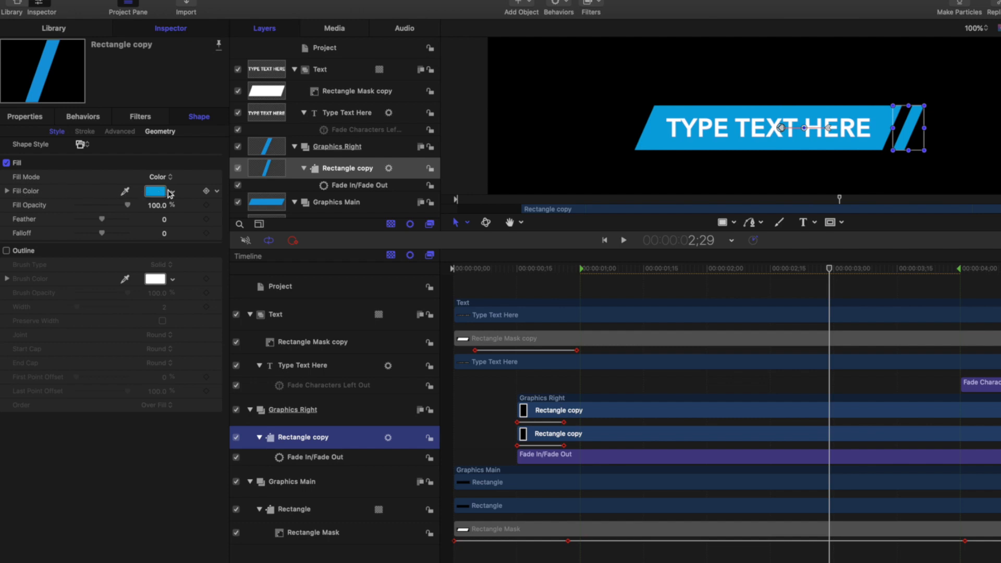
left_click(217, 191)
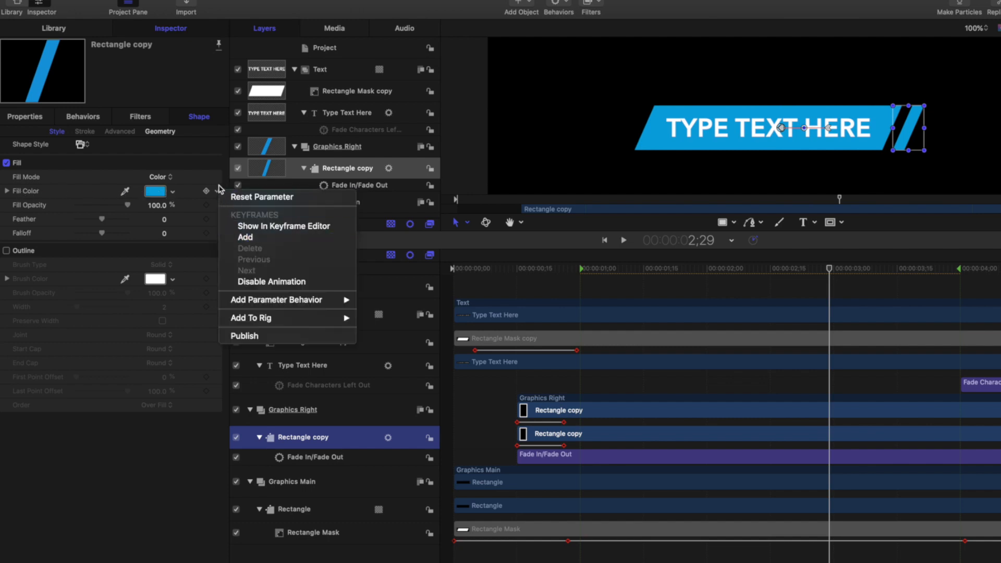
left_click(254, 336)
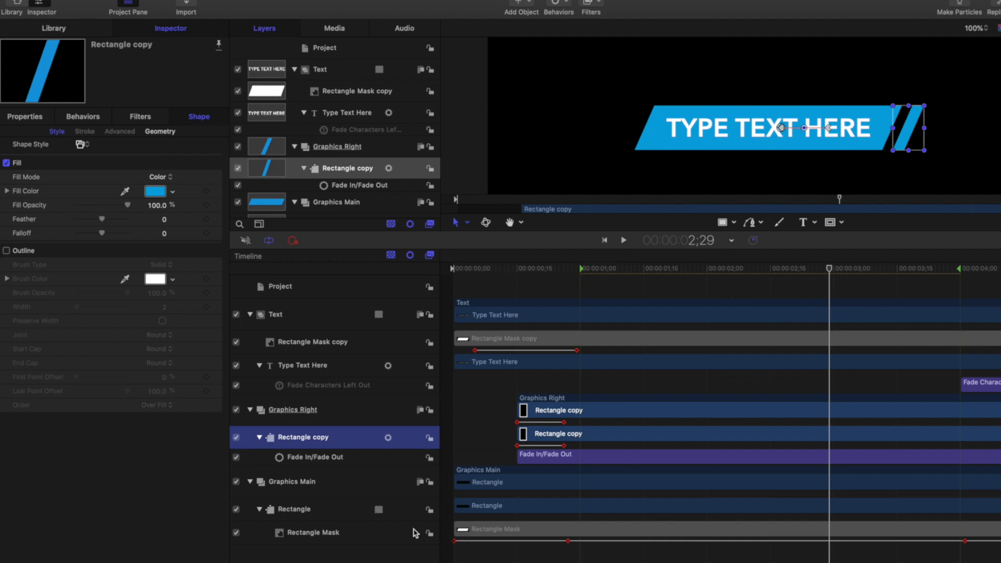
Publish the Fill Color of the Rectangle shape in the Graphics Main group
left_click(303, 511)
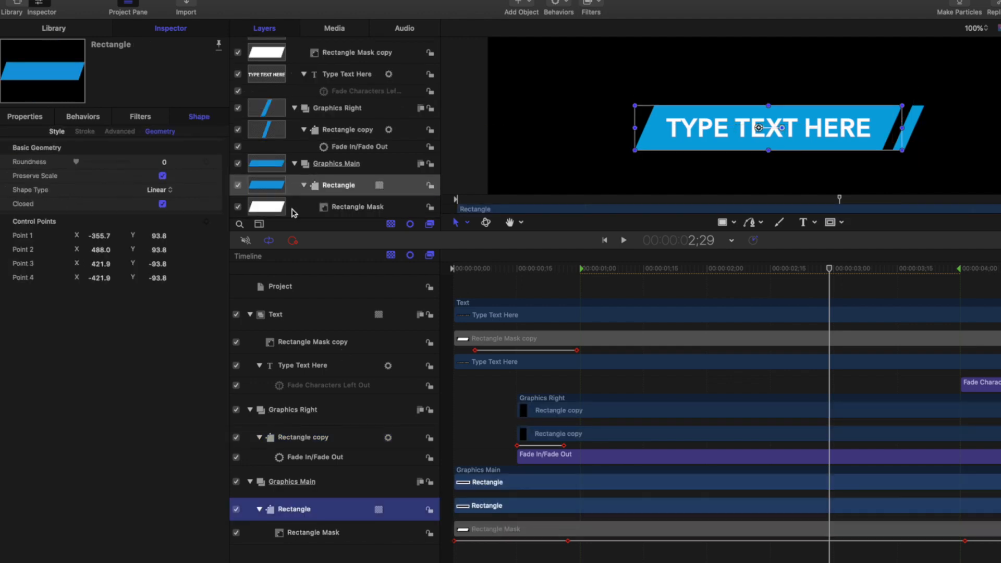
left_click(55, 132)
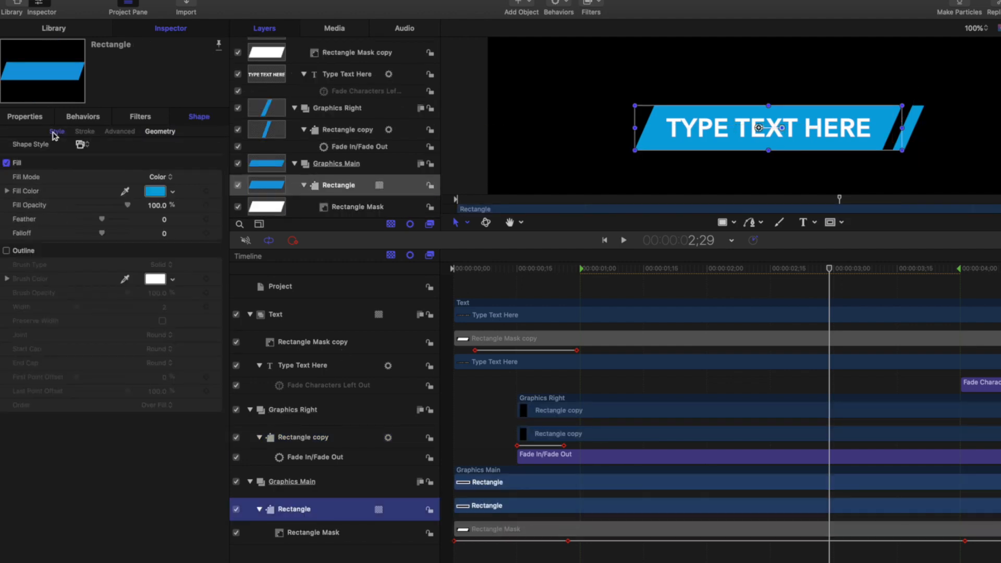
left_click(217, 191)
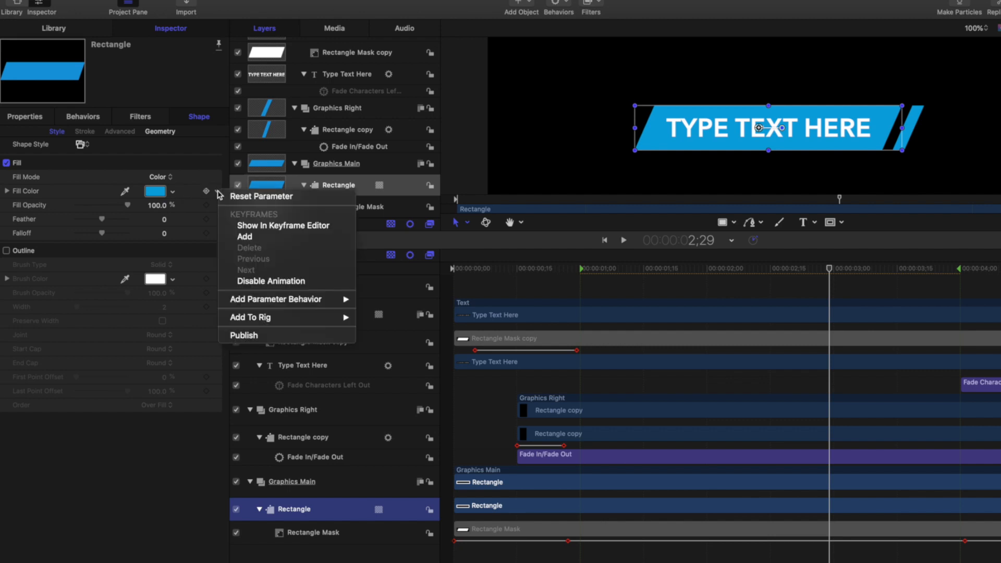
left_click(263, 333)
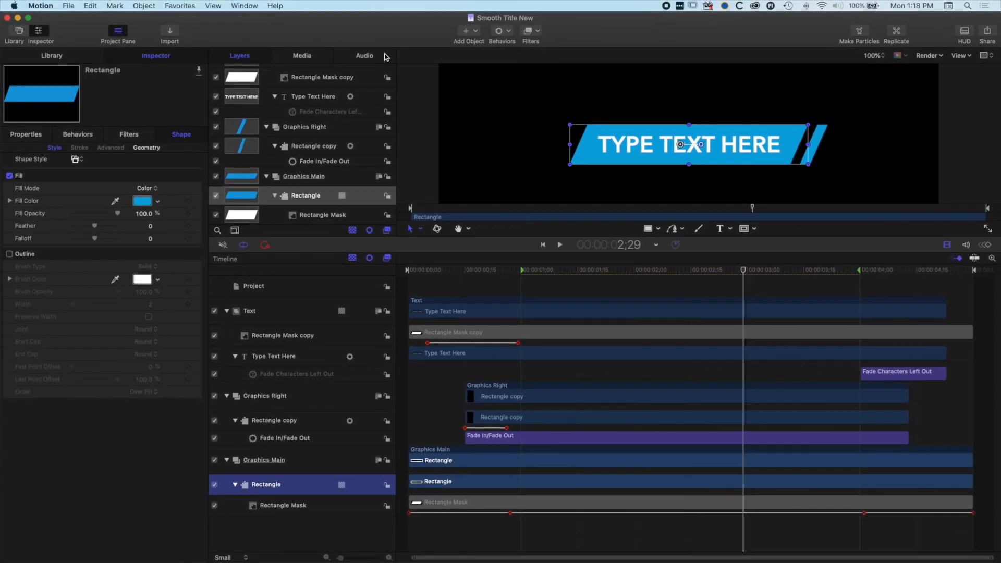
Switch to Final Cut Pro, replace the title over the boat clip with a fresh Smooth Title New, and play it
key("super+Tab")
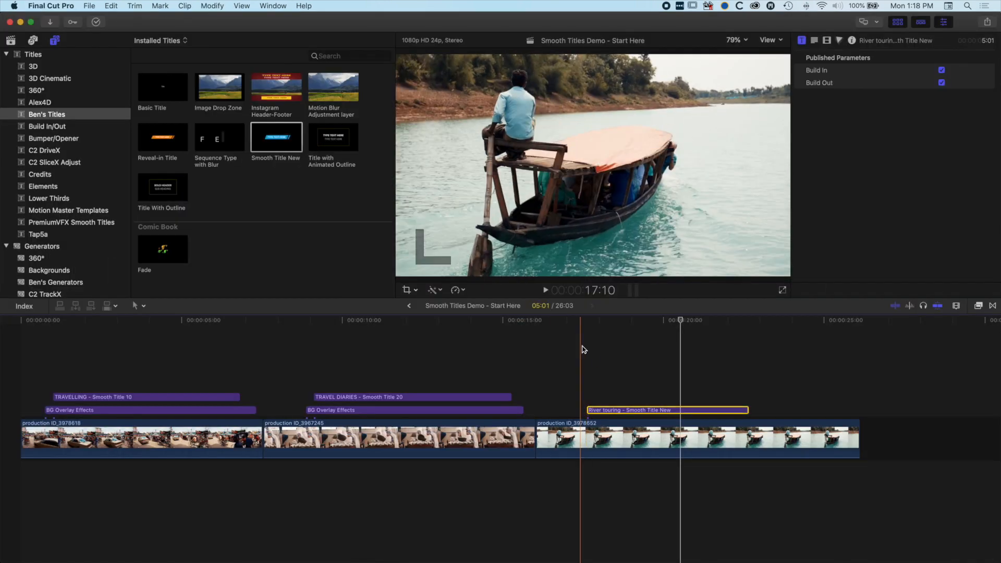
key("Delete")
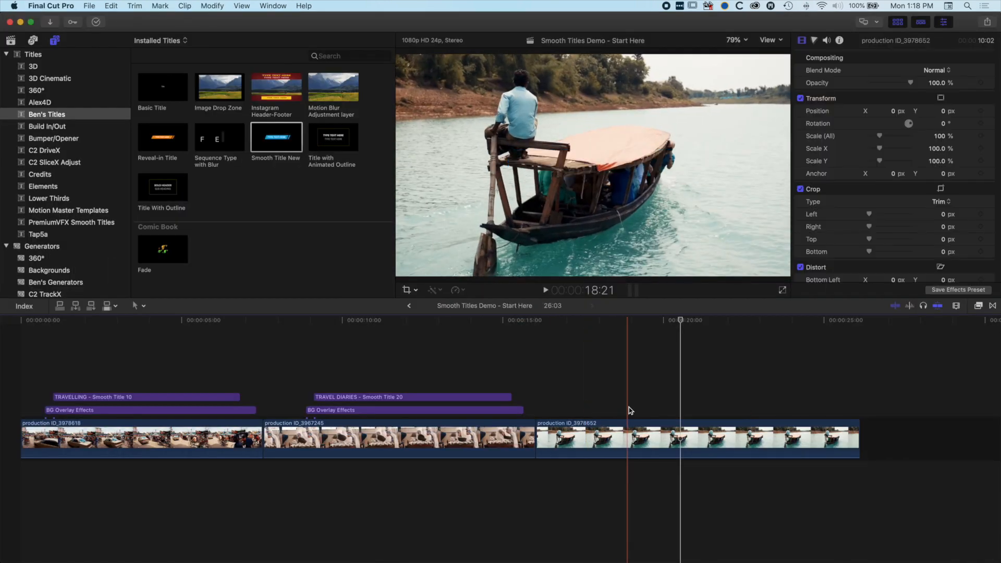
left_click(606, 321)
left_click_drag(606, 321, 567, 321)
left_click_drag(285, 149, 576, 383)
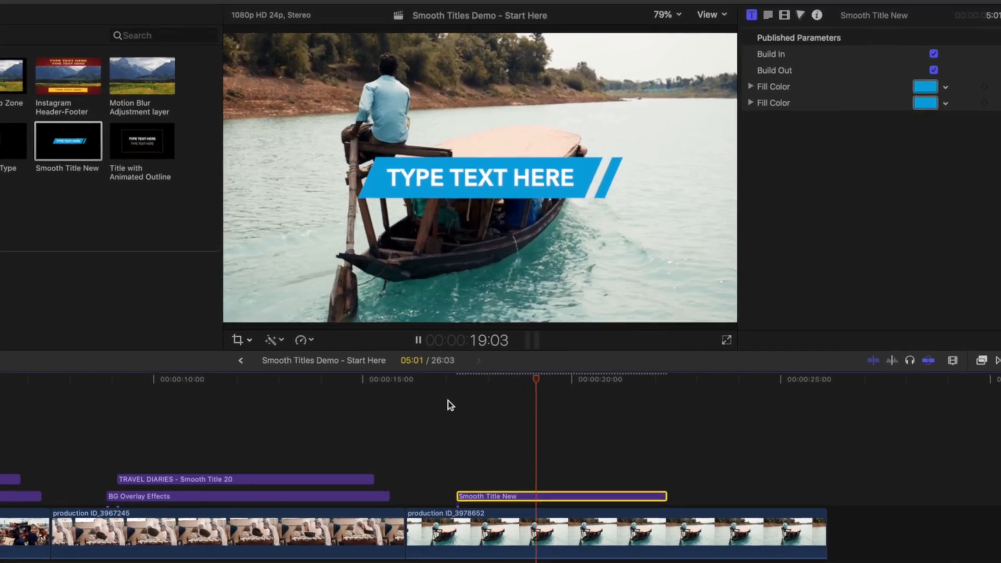
key("space")
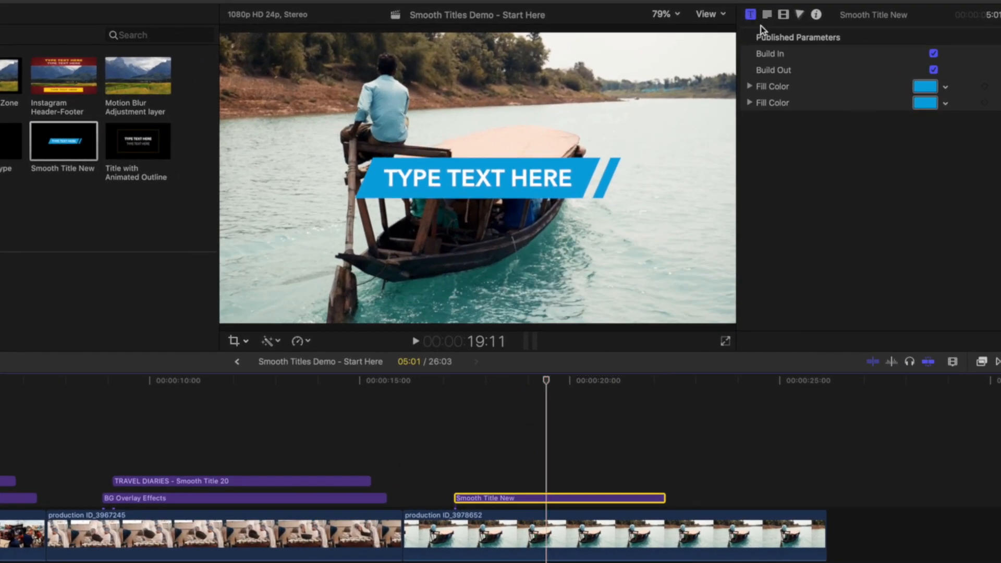
Set the narrow stripe's fill color to orange and the main banner's fill color to green using the saved swatches
left_click(932, 88)
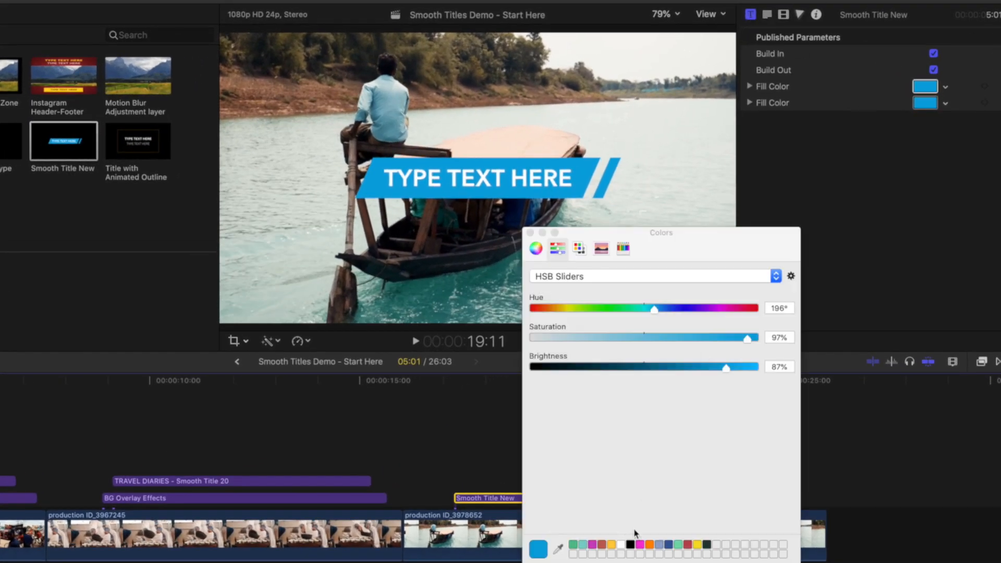
left_click(649, 545)
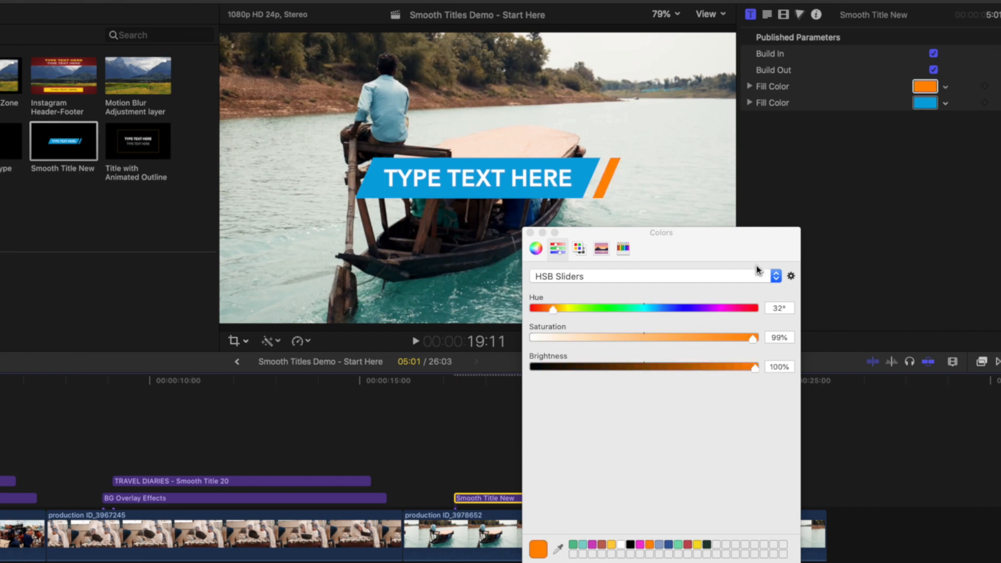
left_click(530, 232)
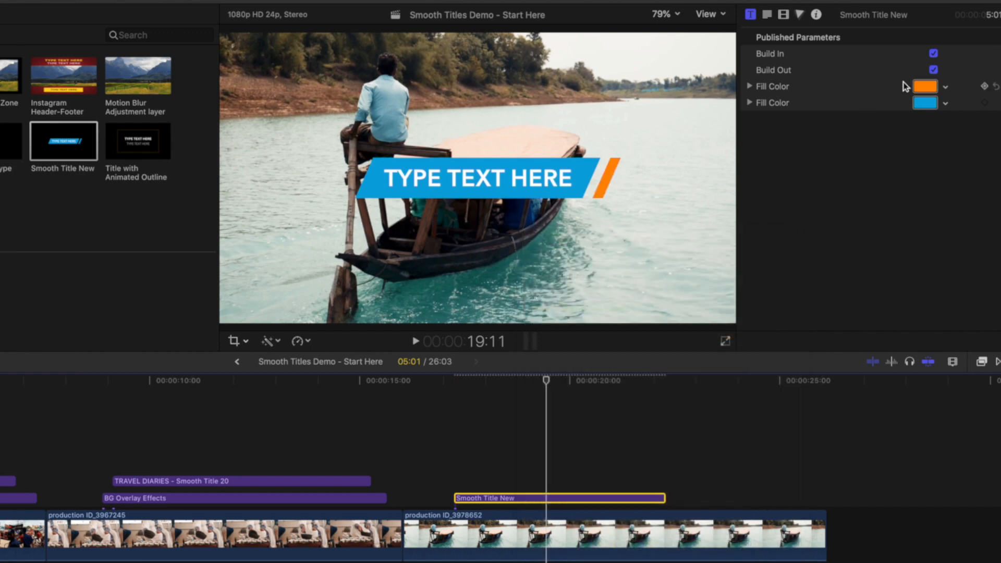
left_click(923, 103)
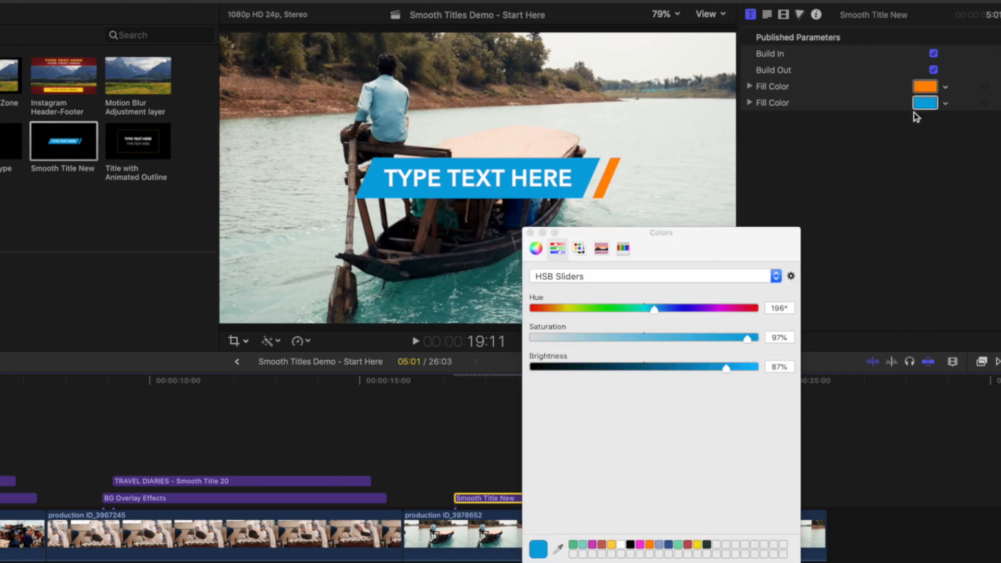
left_click(572, 544)
left_click(530, 232)
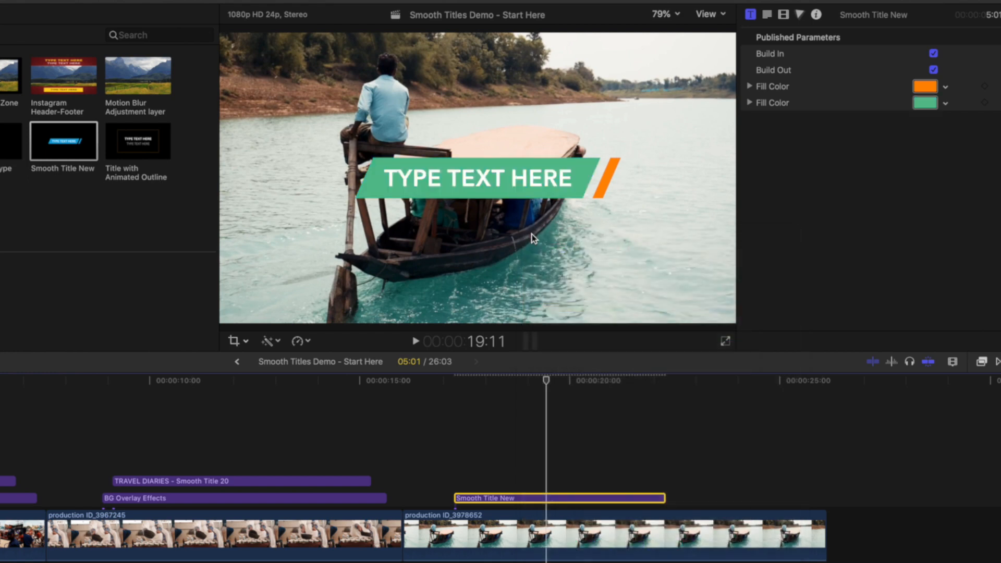
Extend the end of the Smooth Title New clip to a duration of 8:07 and play its intro and outro
left_click(446, 377)
key("space")
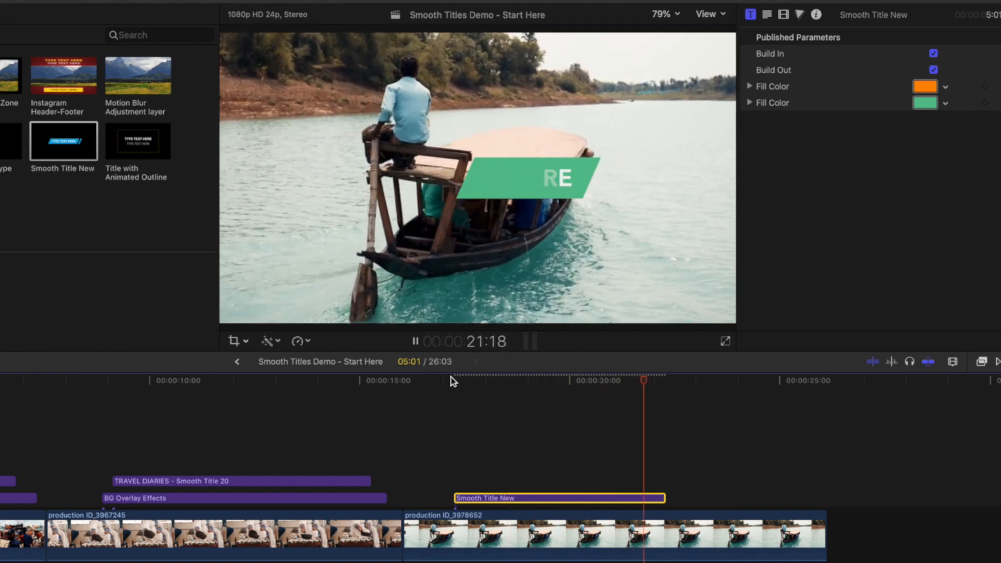
key("space")
left_click_drag(665, 497, 799, 495)
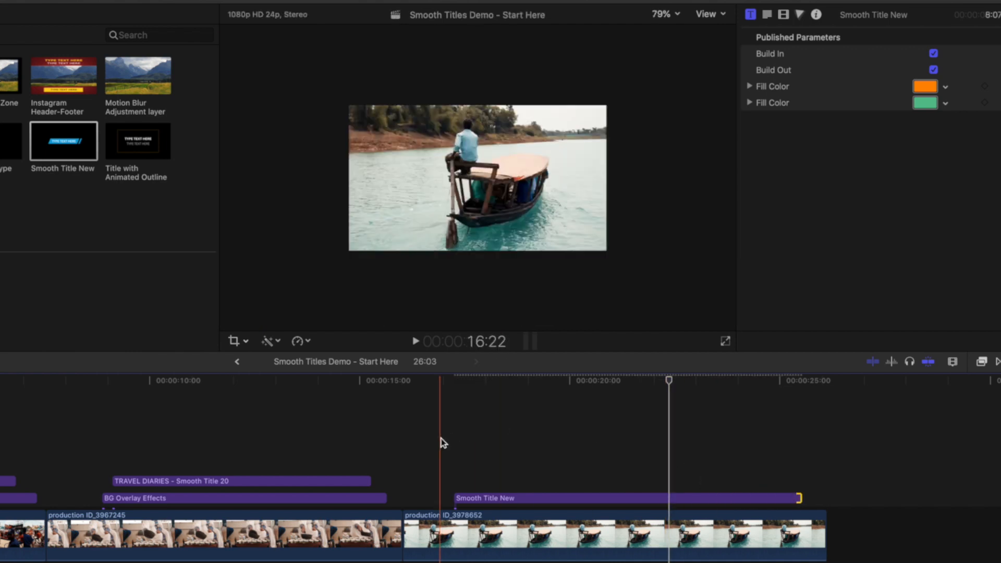
key("space")
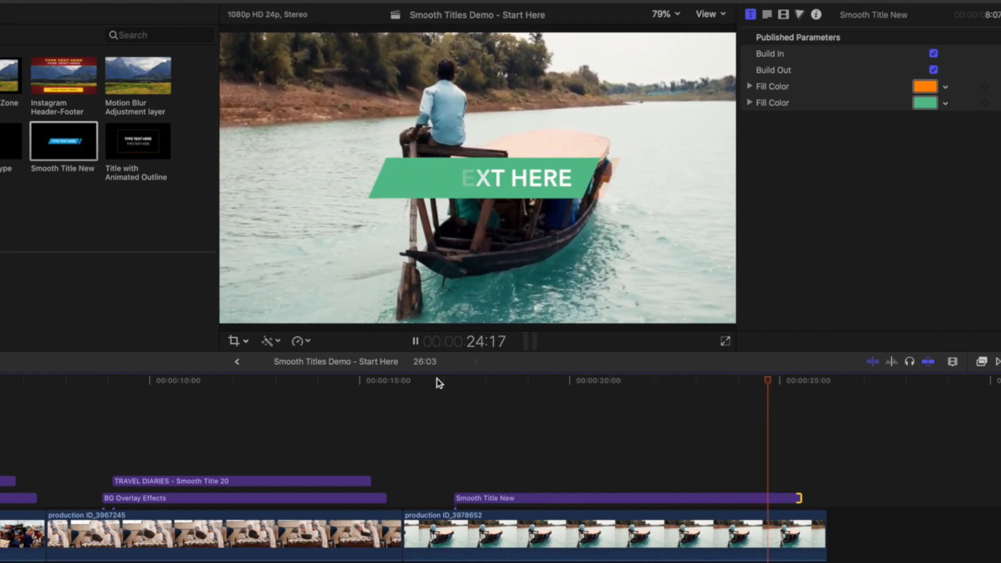
Compare the published parameters of the TRAVEL DIARIES title with those of Smooth Title New and scrub through the new title
left_click_drag(441, 378, 222, 382)
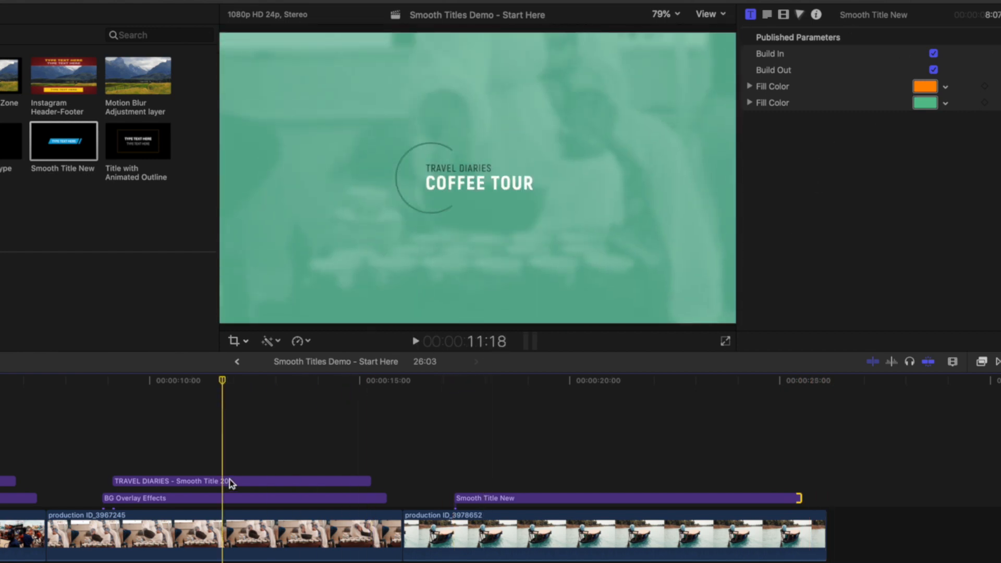
left_click(230, 479)
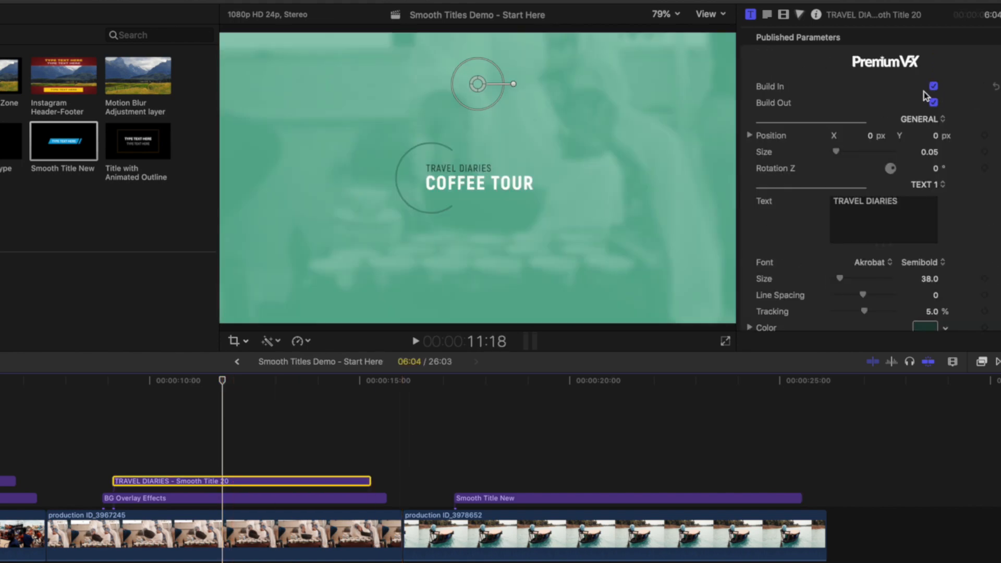
left_click_drag(584, 380, 566, 383)
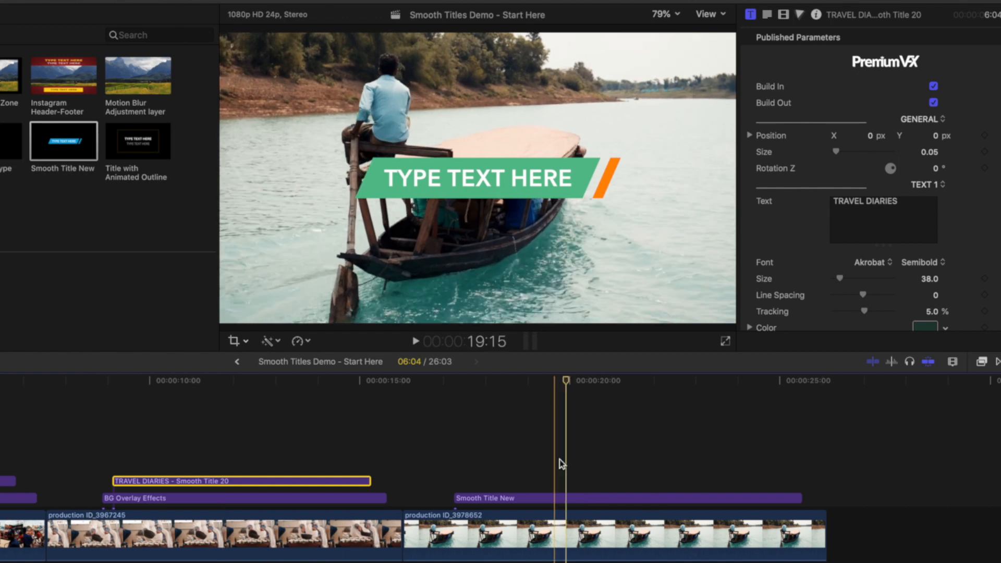
left_click(563, 499)
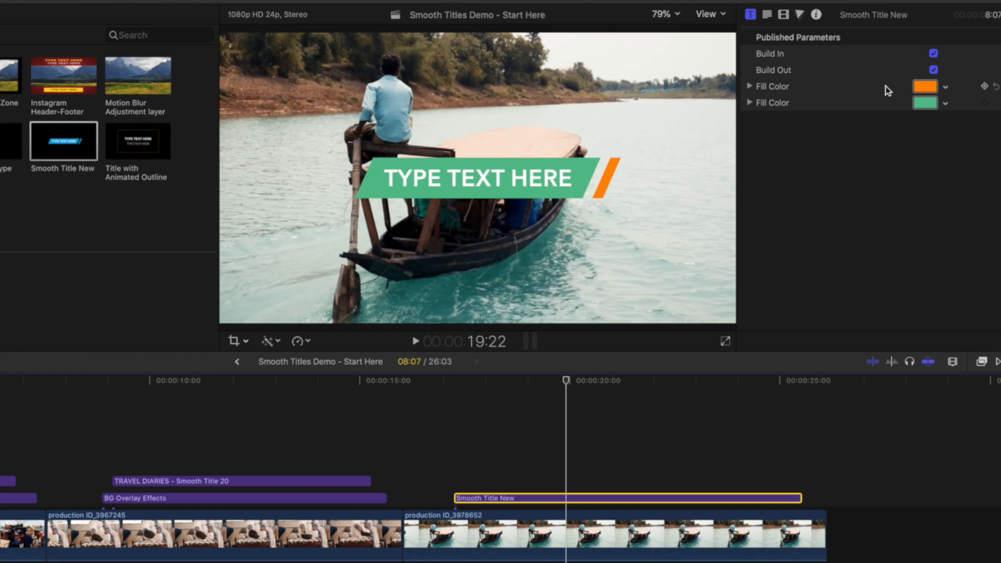
left_click_drag(567, 381, 529, 383)
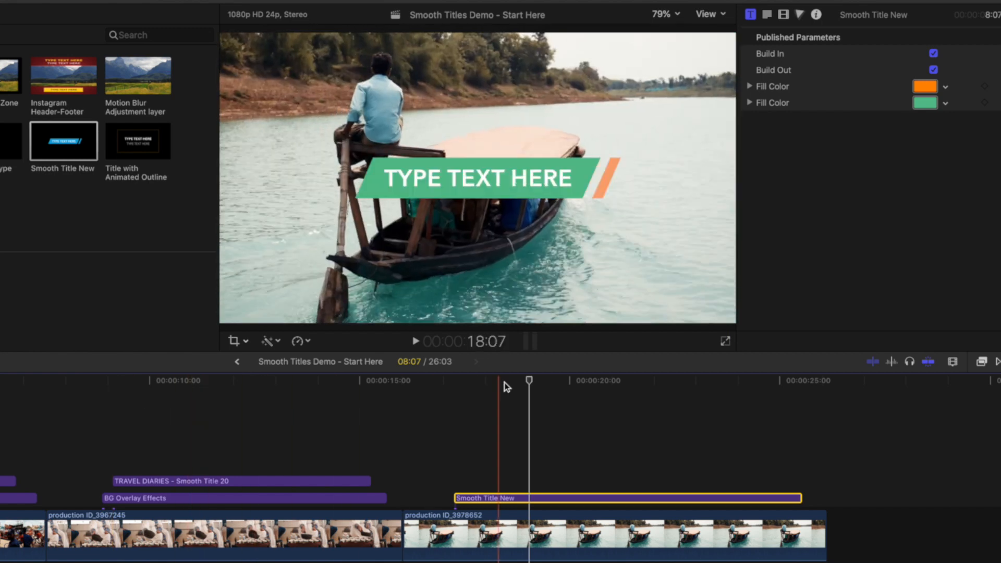
Open the boat clip's exposure correction, park at 18:06 over the title, and lower the master exposure to -20%
left_click_drag(529, 379, 455, 388)
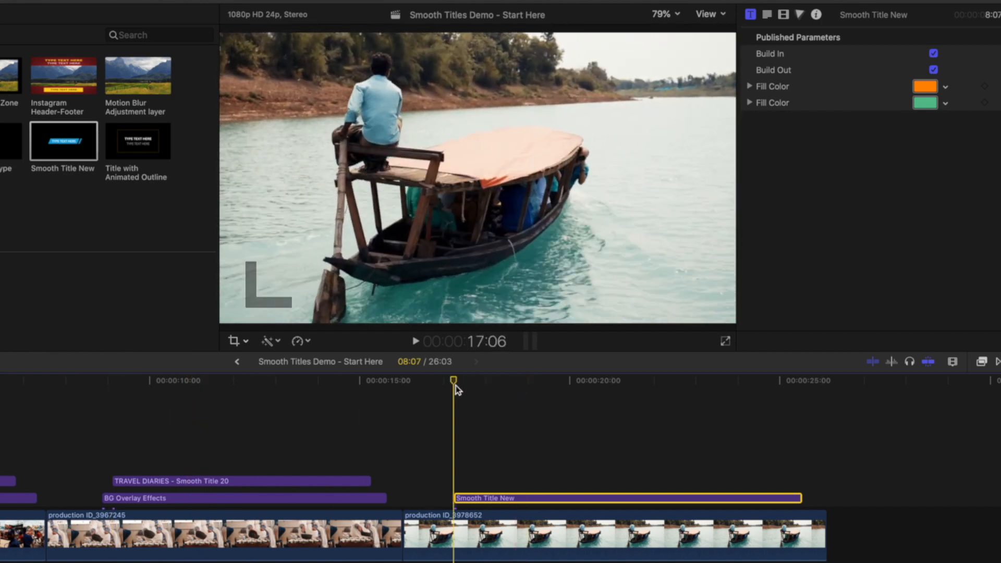
left_click(470, 545)
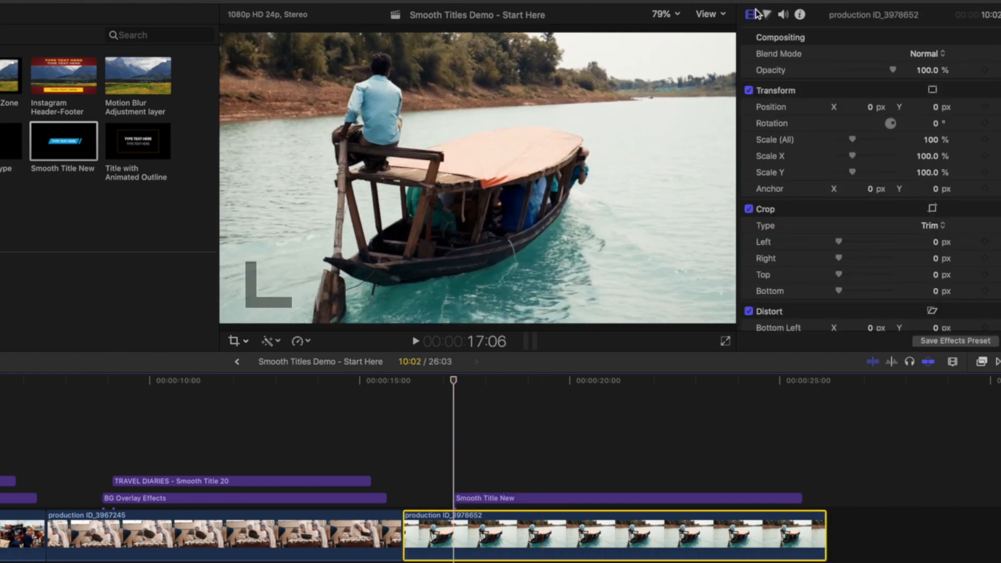
left_click(767, 16)
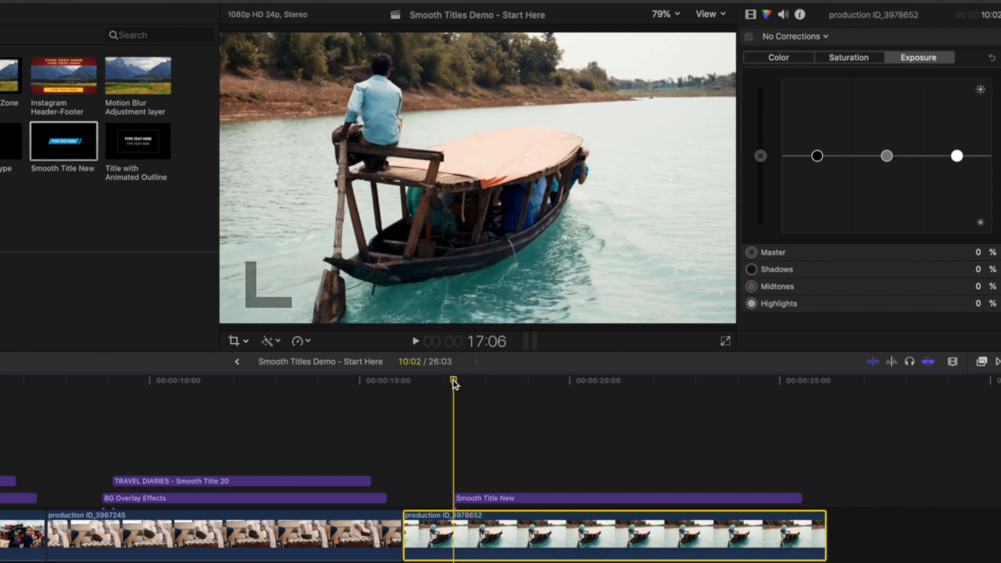
left_click_drag(454, 383, 497, 385)
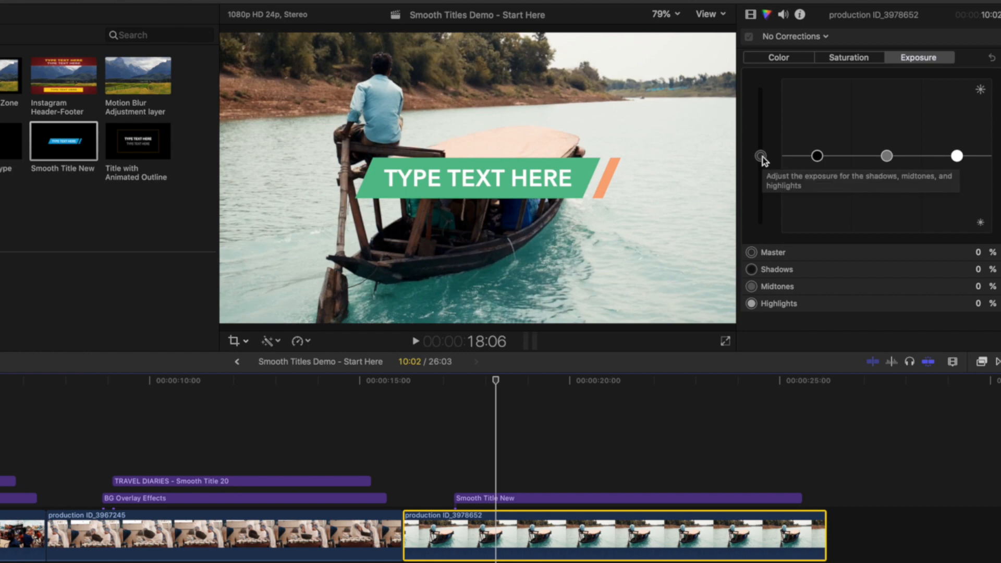
mouse_move(760, 157)
left_mouse_down()
mouse_move(762, 138)
mouse_move(758, 173)
left_mouse_up()
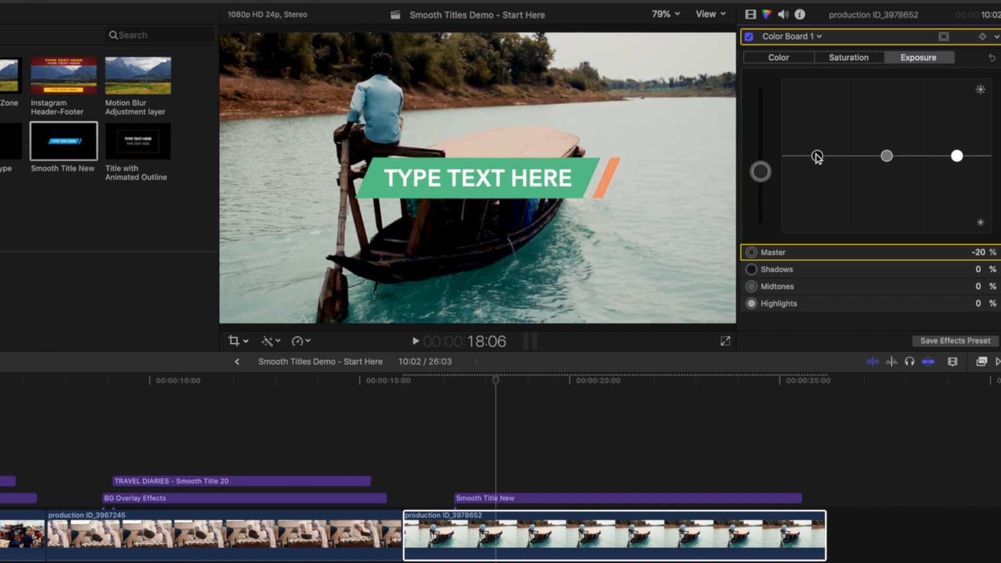
Fade the boat clip's background by setting exposure to Master -26%, Shadows 49%, Midtones -16% and Highlights -52%
left_click_drag(817, 156, 816, 127)
left_click_drag(957, 155, 956, 189)
mouse_move(889, 157)
left_mouse_down()
mouse_move(889, 171)
mouse_move(889, 136)
mouse_move(889, 172)
left_mouse_up()
left_click_drag(761, 172, 760, 176)
left_click_drag(807, 118, 807, 110)
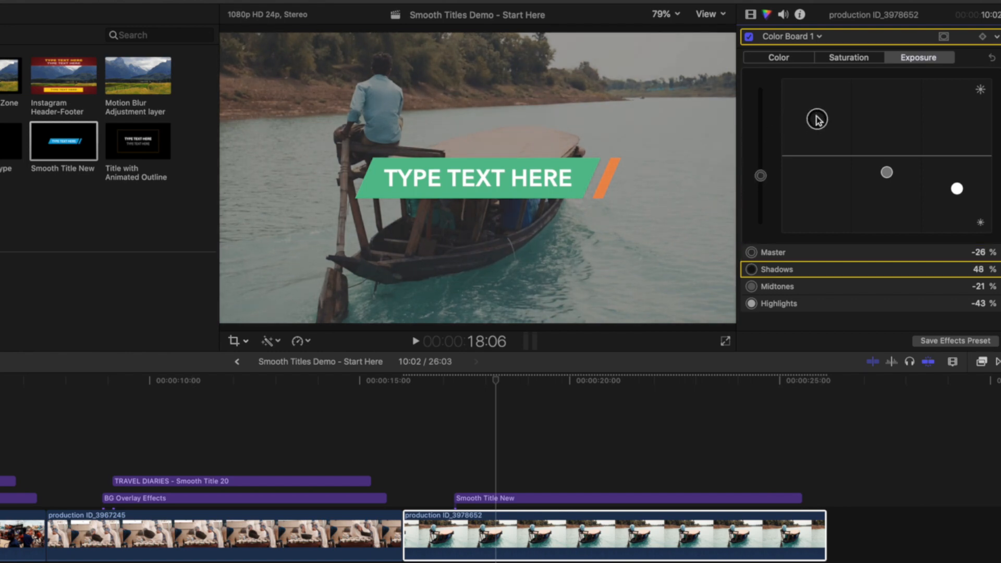
left_click_drag(894, 170, 892, 167)
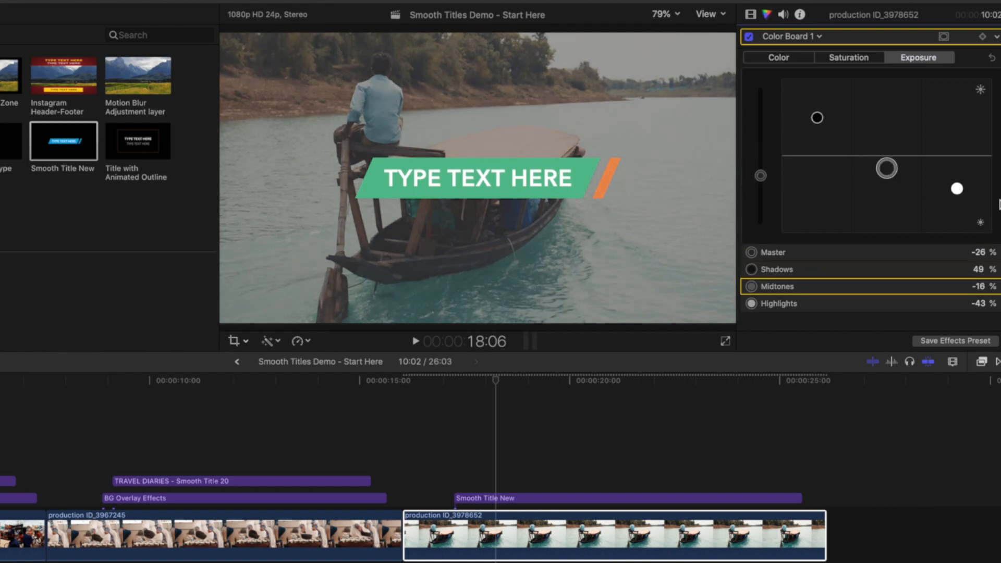
left_click_drag(956, 189, 956, 195)
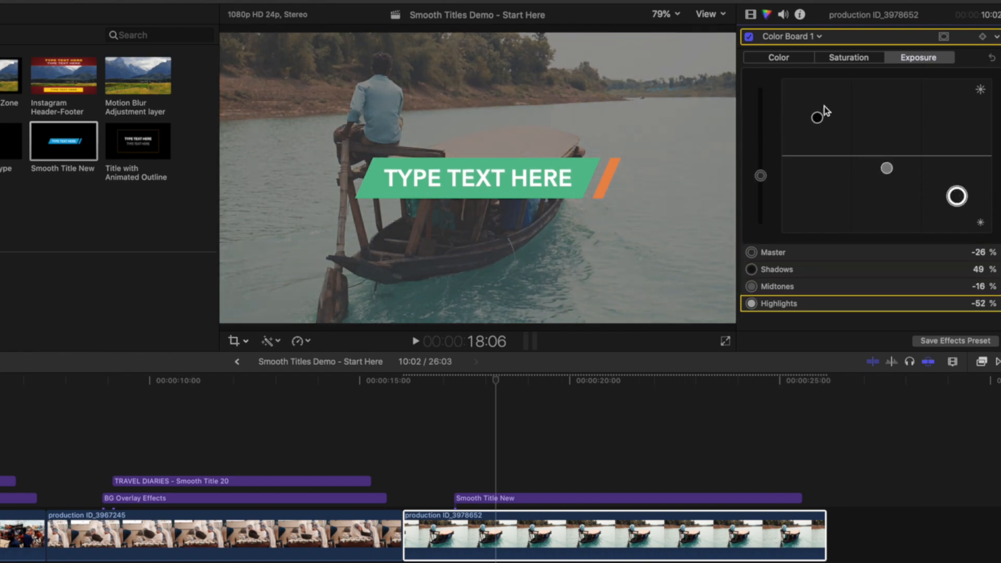
Toggle Color Board 1 off and on to compare the boat clip with and without the exposure correction
left_click(748, 37)
left_click(748, 37)
left_click(748, 36)
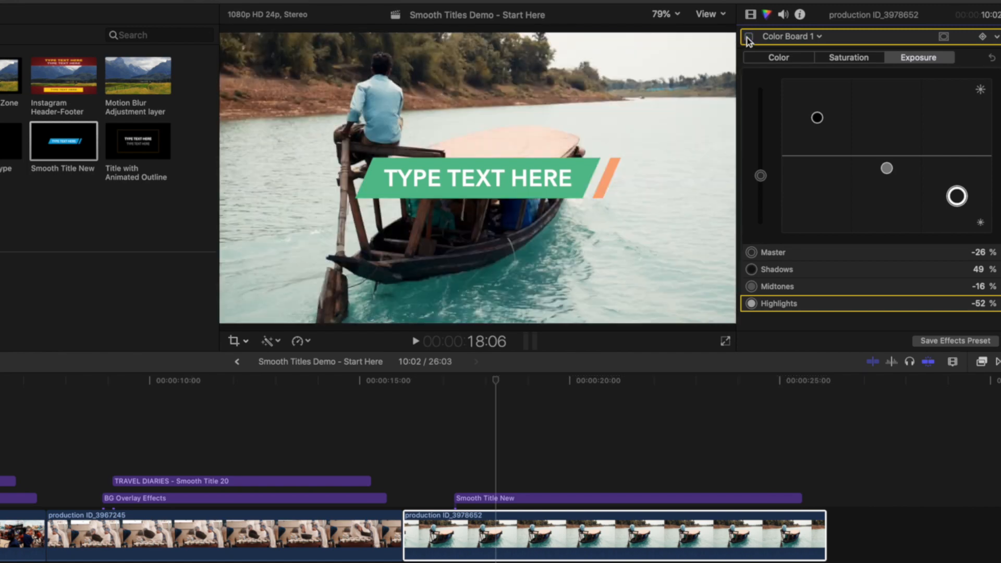
left_click(749, 37)
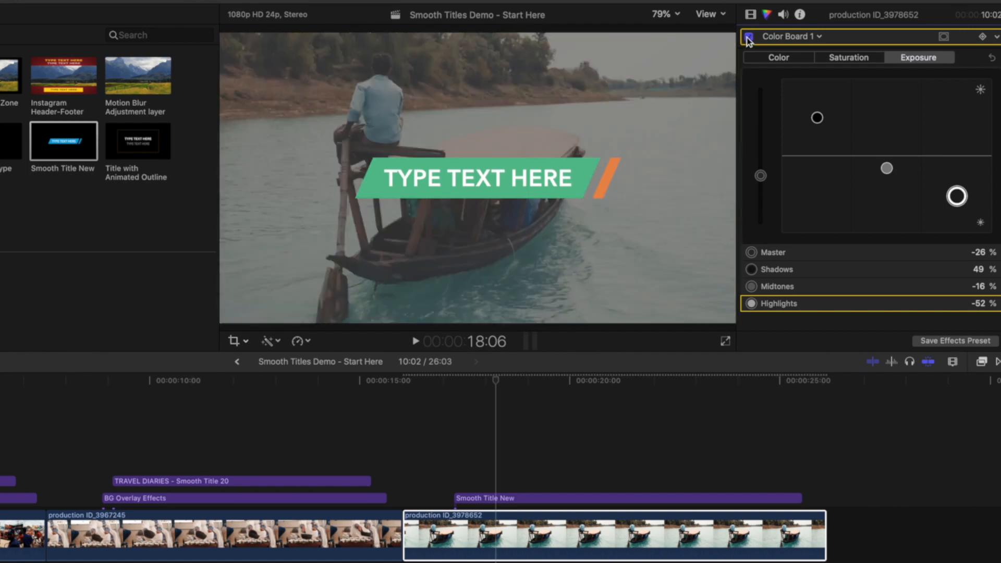
Keyframe Color Board 1 at 18:06 and set Master, Shadows, Midtones and Highlights to 0% at 17:06, where the title starts
left_click(983, 38)
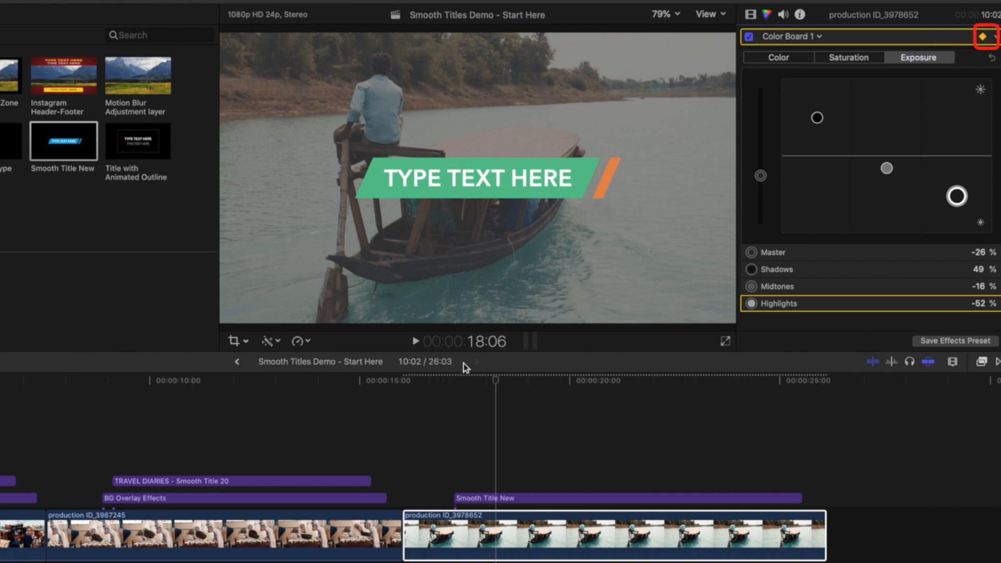
left_click(462, 380)
left_click_drag(464, 383, 454, 383)
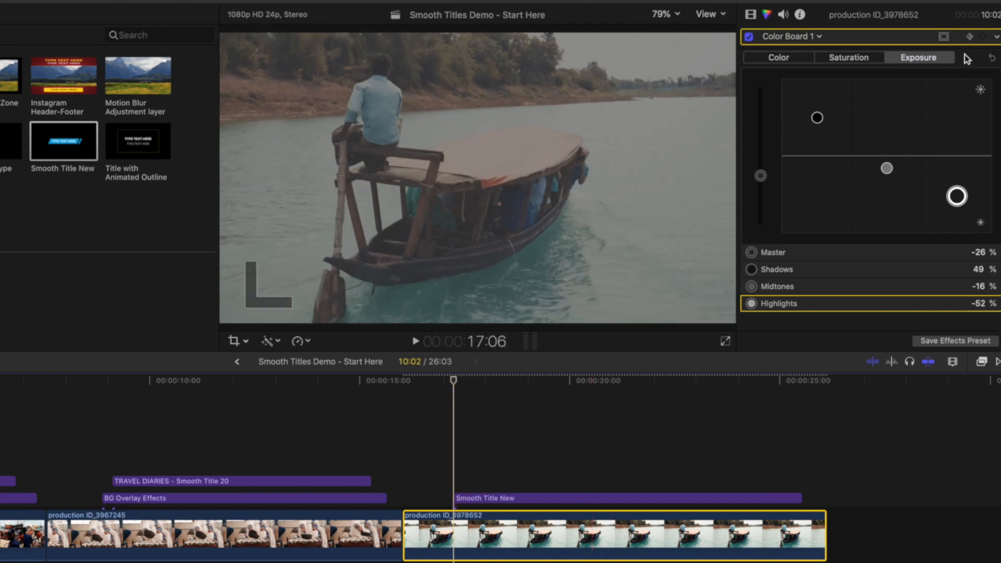
left_click(978, 253)
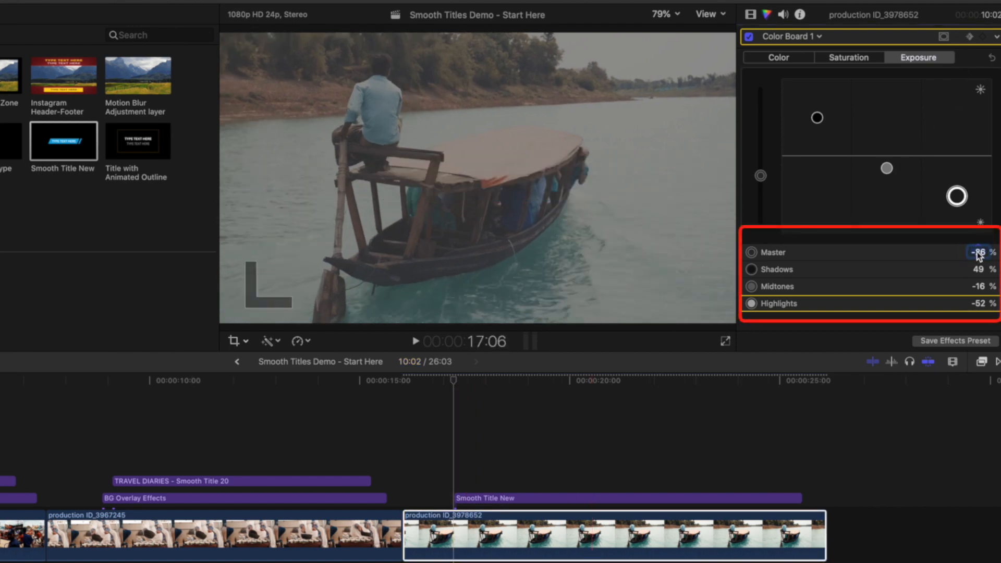
type("0")
left_click(978, 270)
type("0")
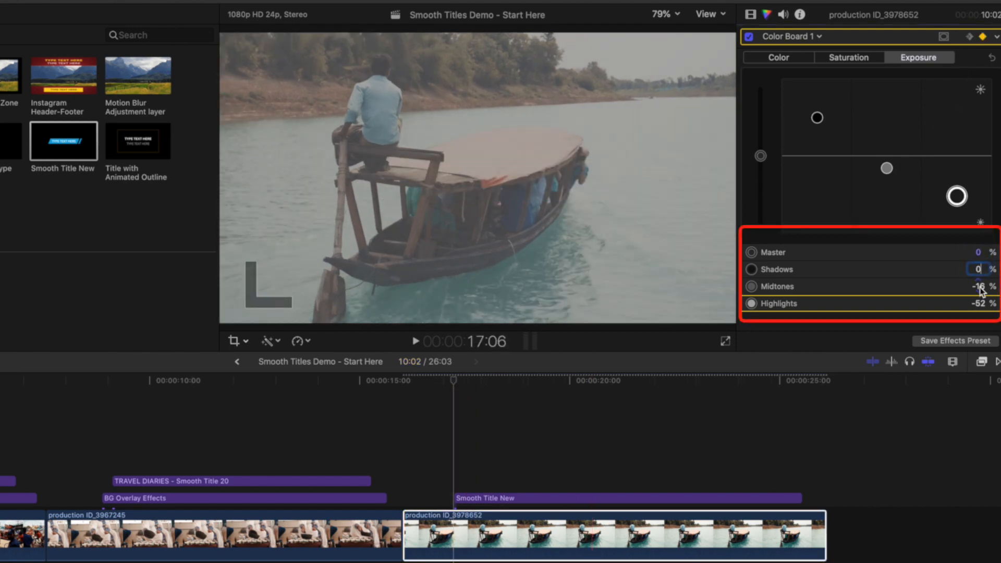
left_click(978, 287)
type("0")
left_click(979, 304)
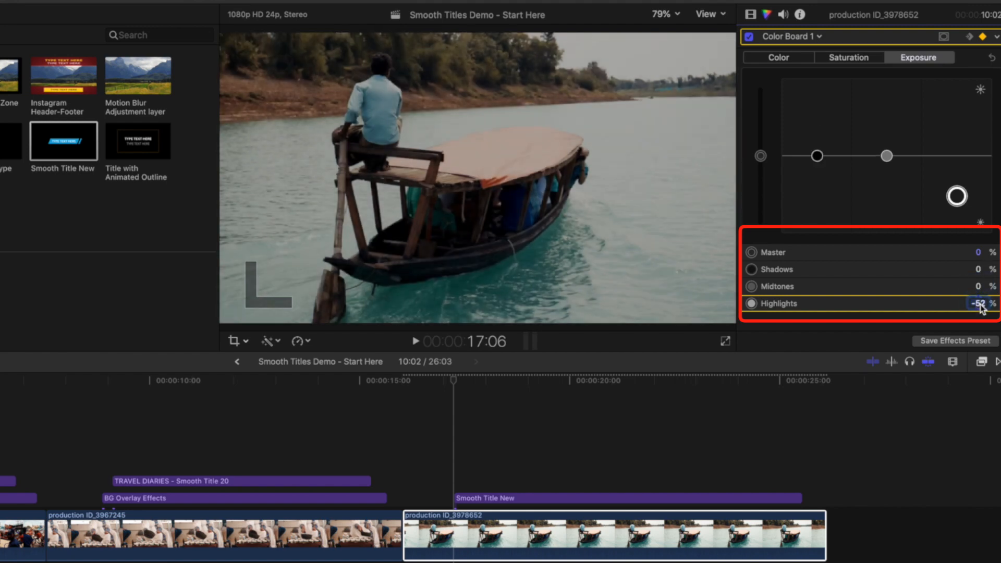
key("Return")
Keyframe Color Board 1 at 24:07 and set Master, Shadows, Midtones and Highlights to 0% at the title's end, 25:13
key("space")
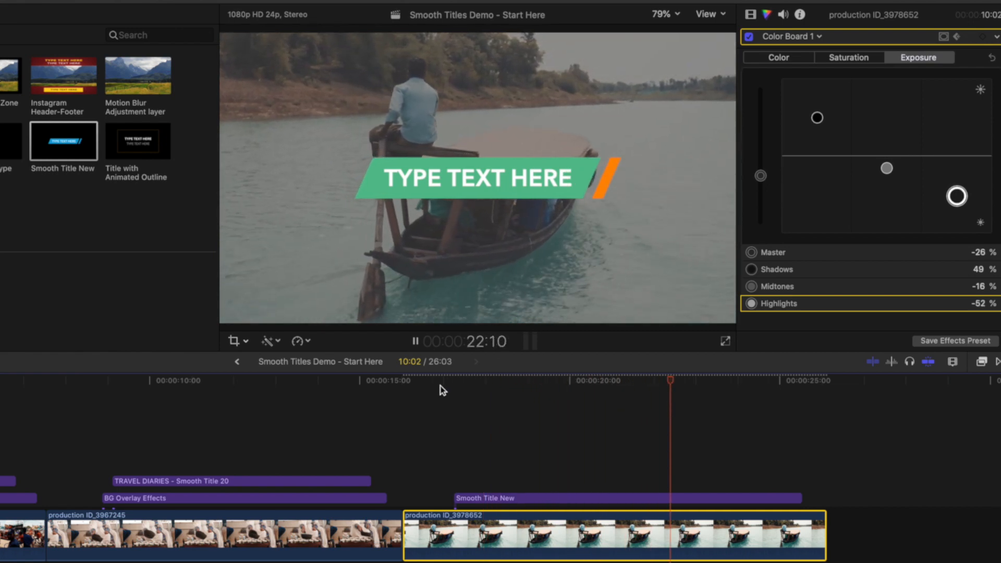
key("space")
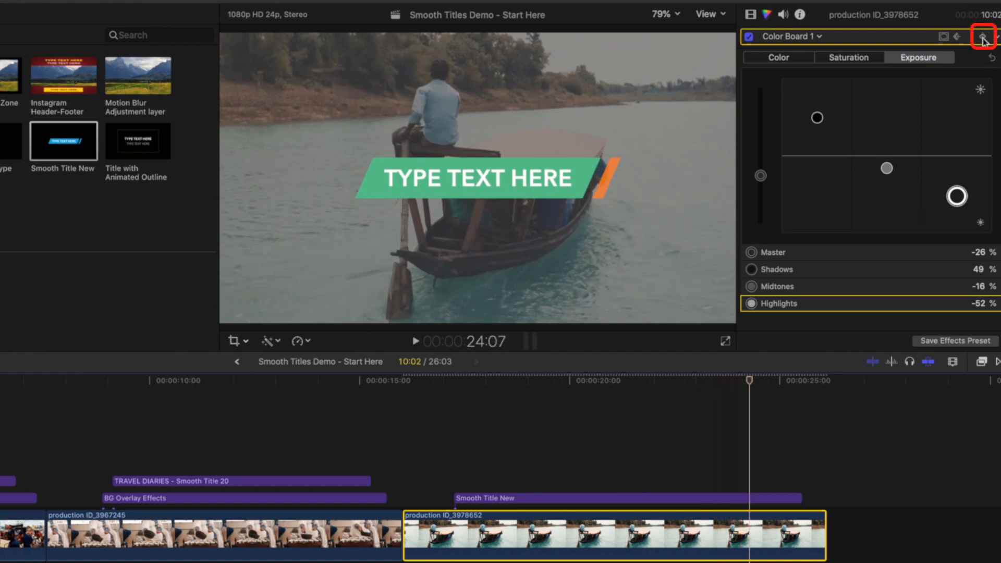
left_click_drag(750, 382, 802, 384)
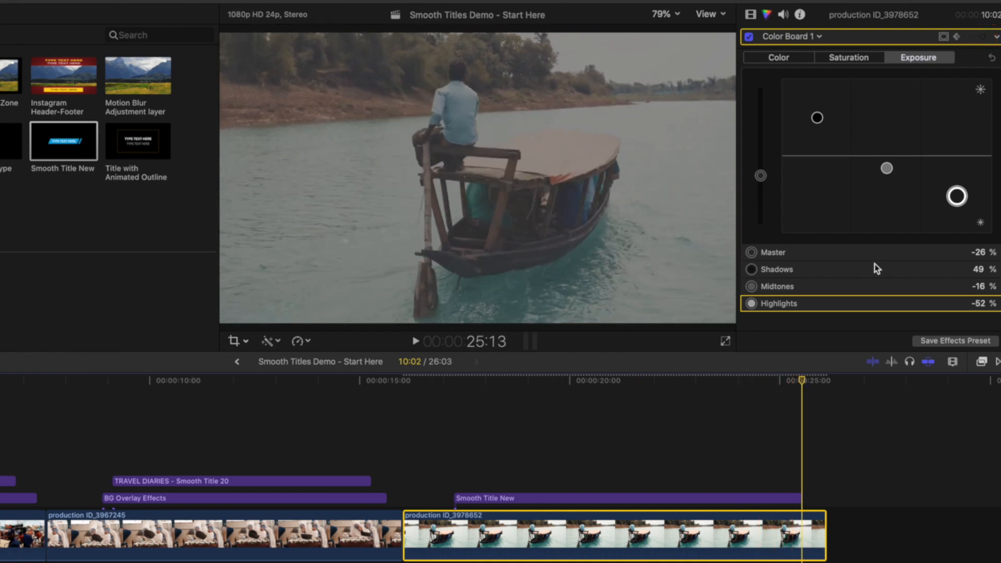
left_click(982, 252)
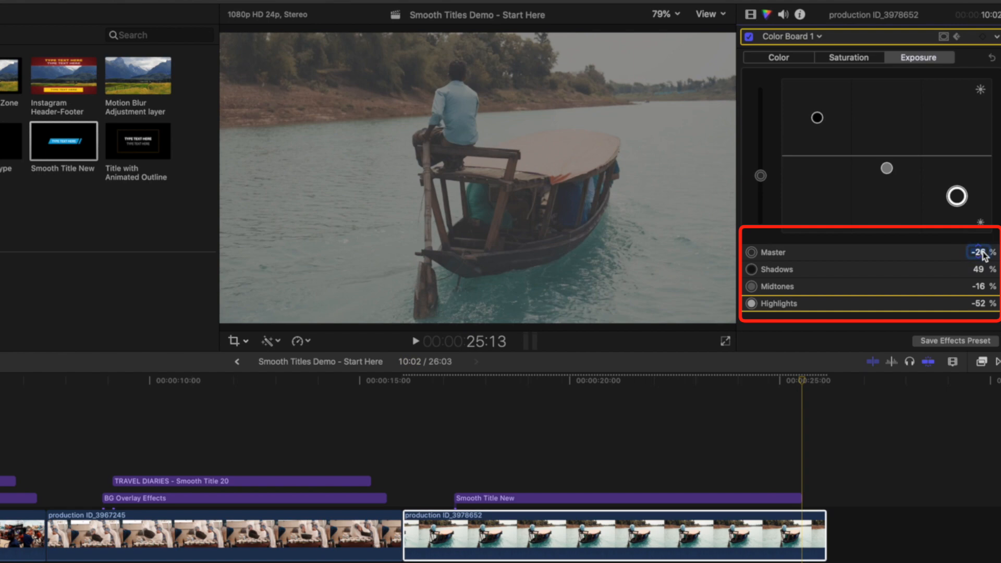
type("0")
left_click(979, 270)
type("0")
left_click(979, 286)
type("0")
left_click(979, 304)
type("0")
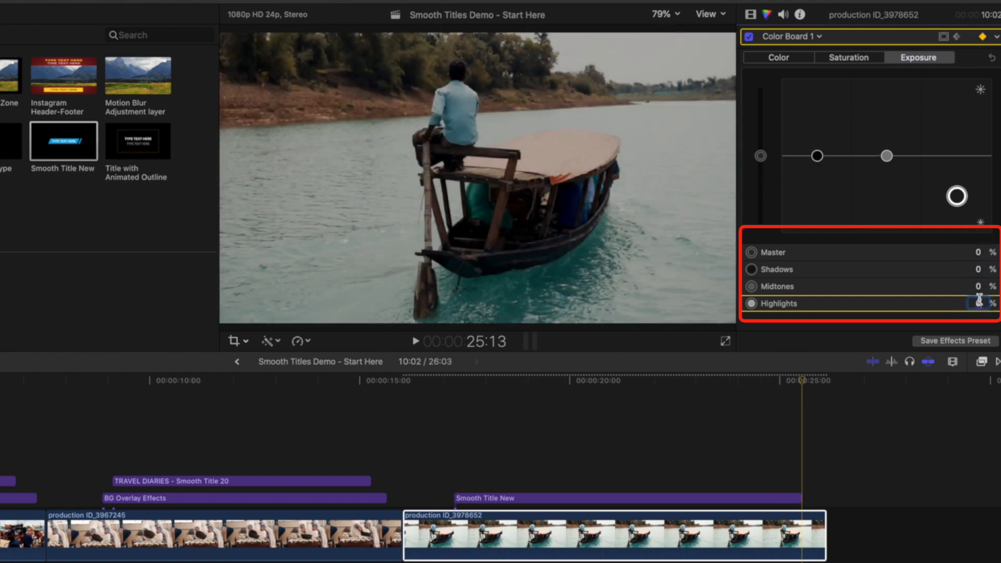
key("Return")
Play the boat clip from about 17:00 to review the animated exposure behind the title
left_click_drag(808, 379, 447, 391)
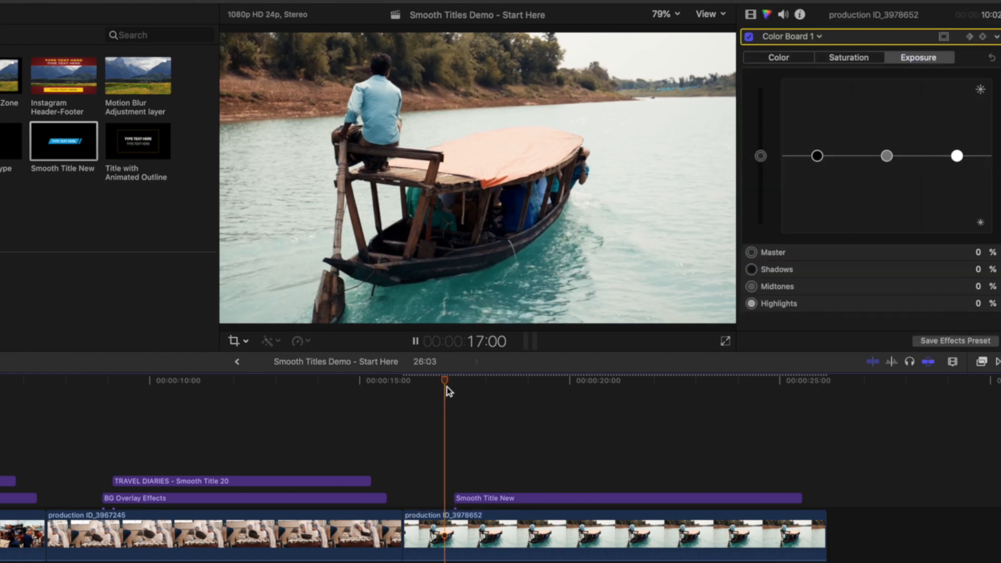
key("space")
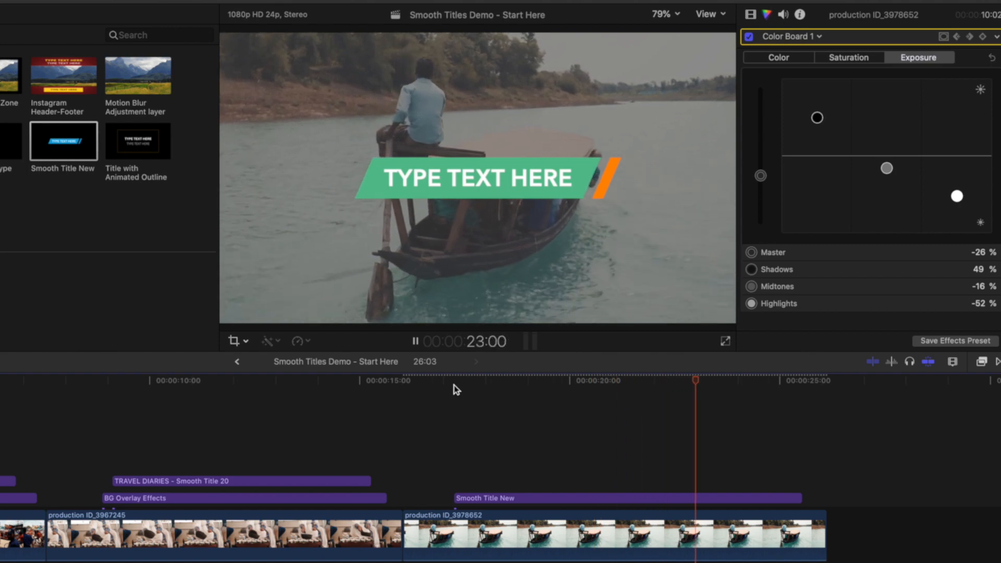
key("space")
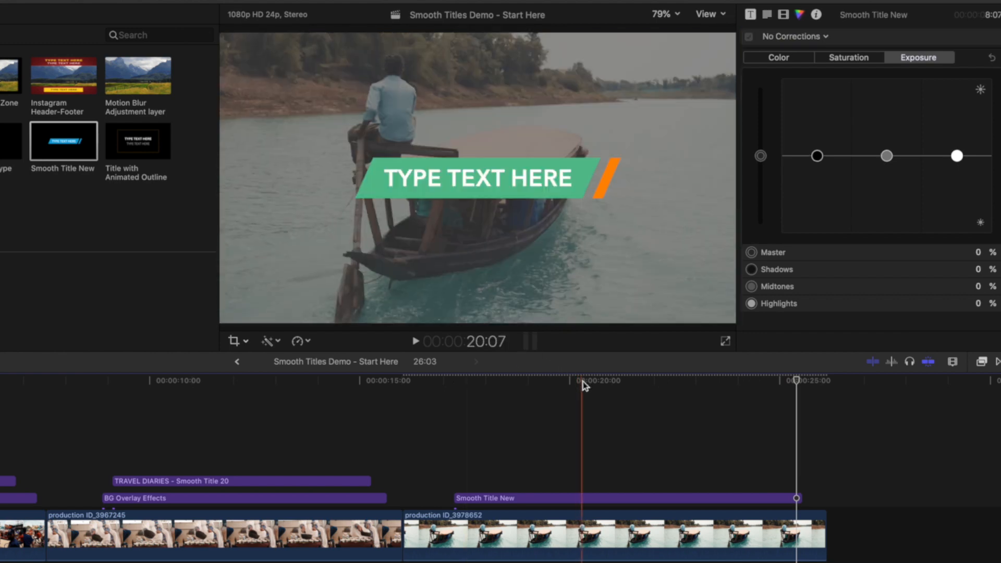
Scrub from the start of Smooth Title New at 17:06 to 22:10 to check its intro against the faded background
left_click(463, 386)
left_click_drag(463, 386, 457, 385)
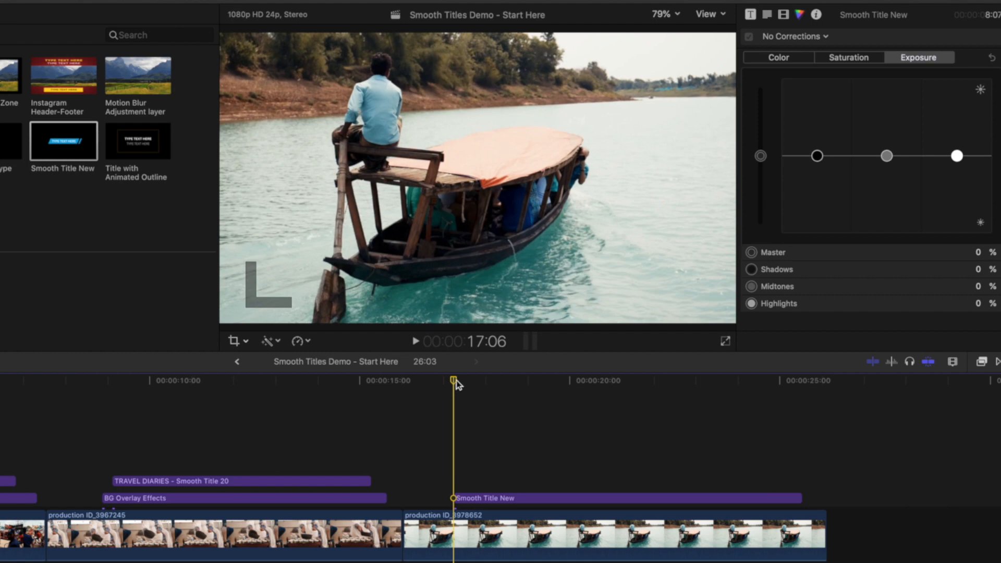
left_click_drag(455, 380, 464, 380)
mouse_move(485, 383)
left_mouse_down()
mouse_move(552, 386)
mouse_move(462, 386)
mouse_move(484, 387)
left_mouse_up()
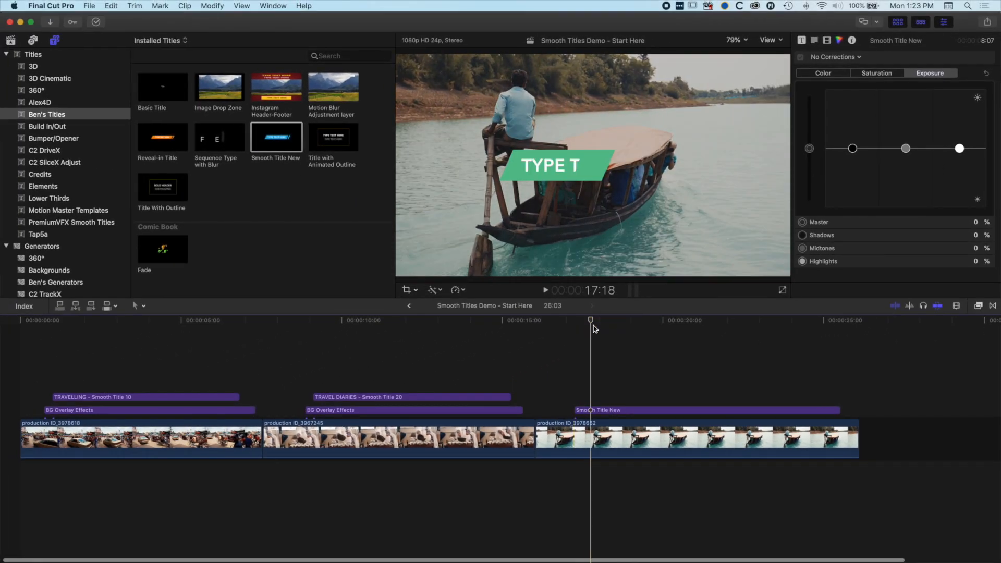
left_click_drag(593, 326, 624, 326)
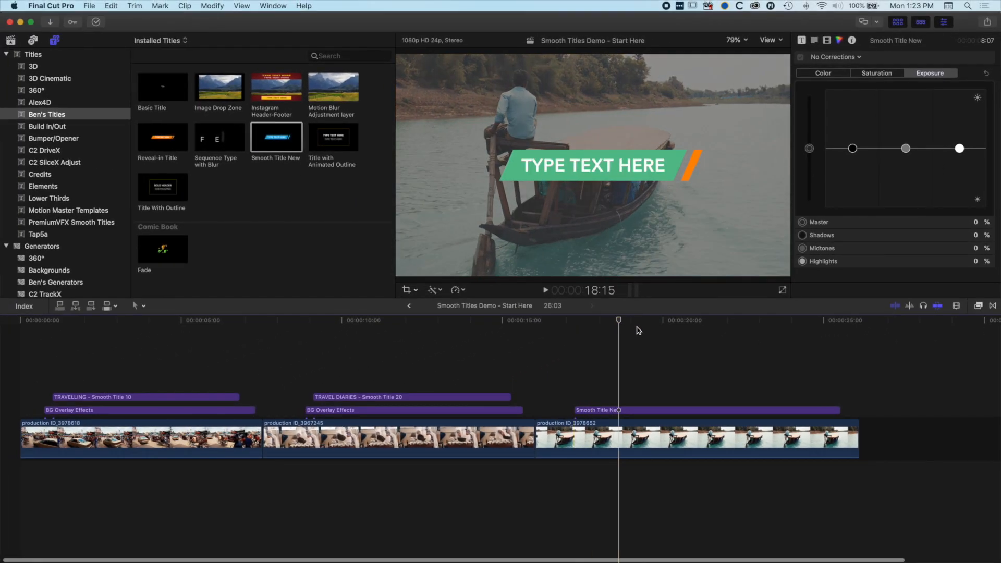
left_click_drag(776, 333, 741, 348)
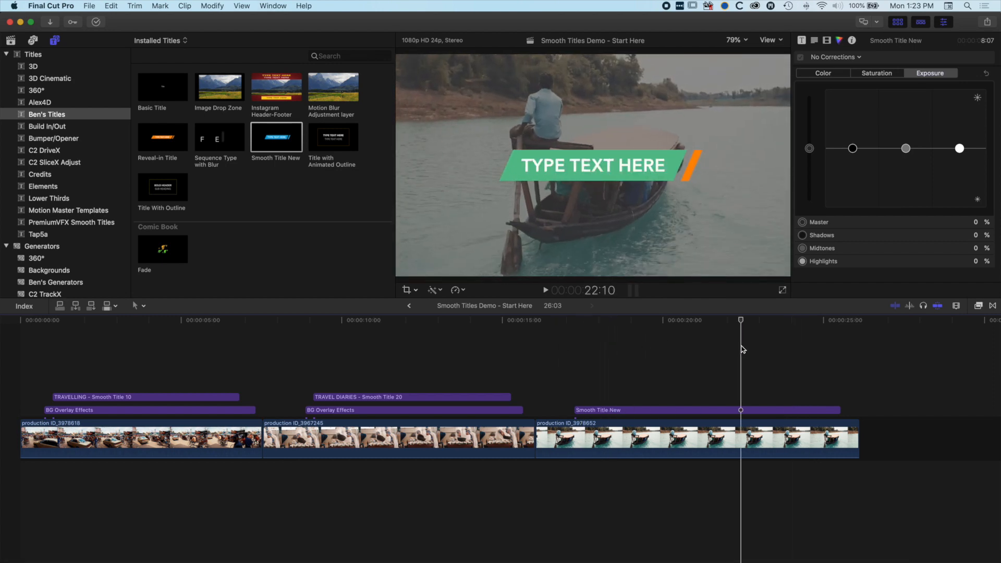
Play the whole project from the beginning to review all three titles
key("Home")
key("space")
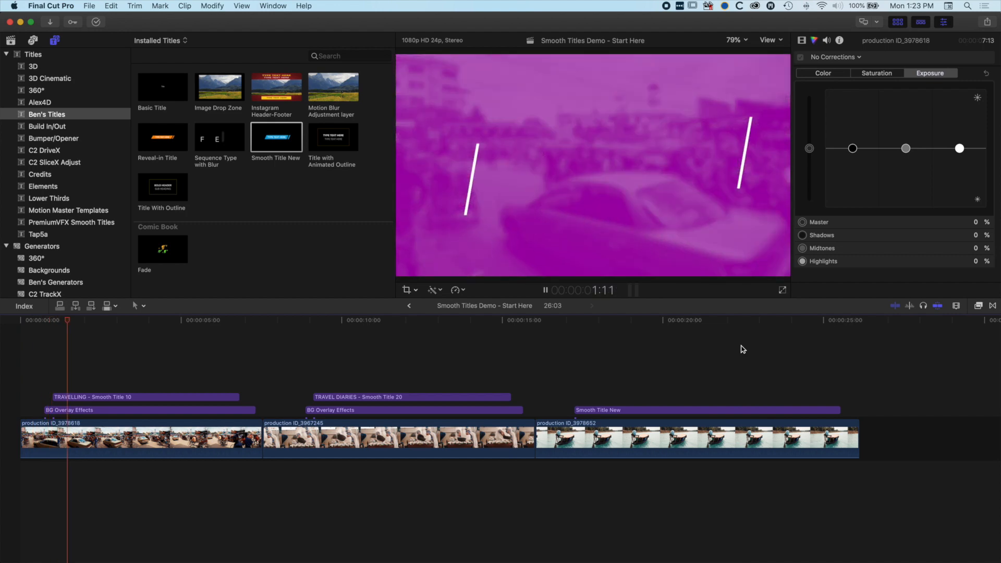